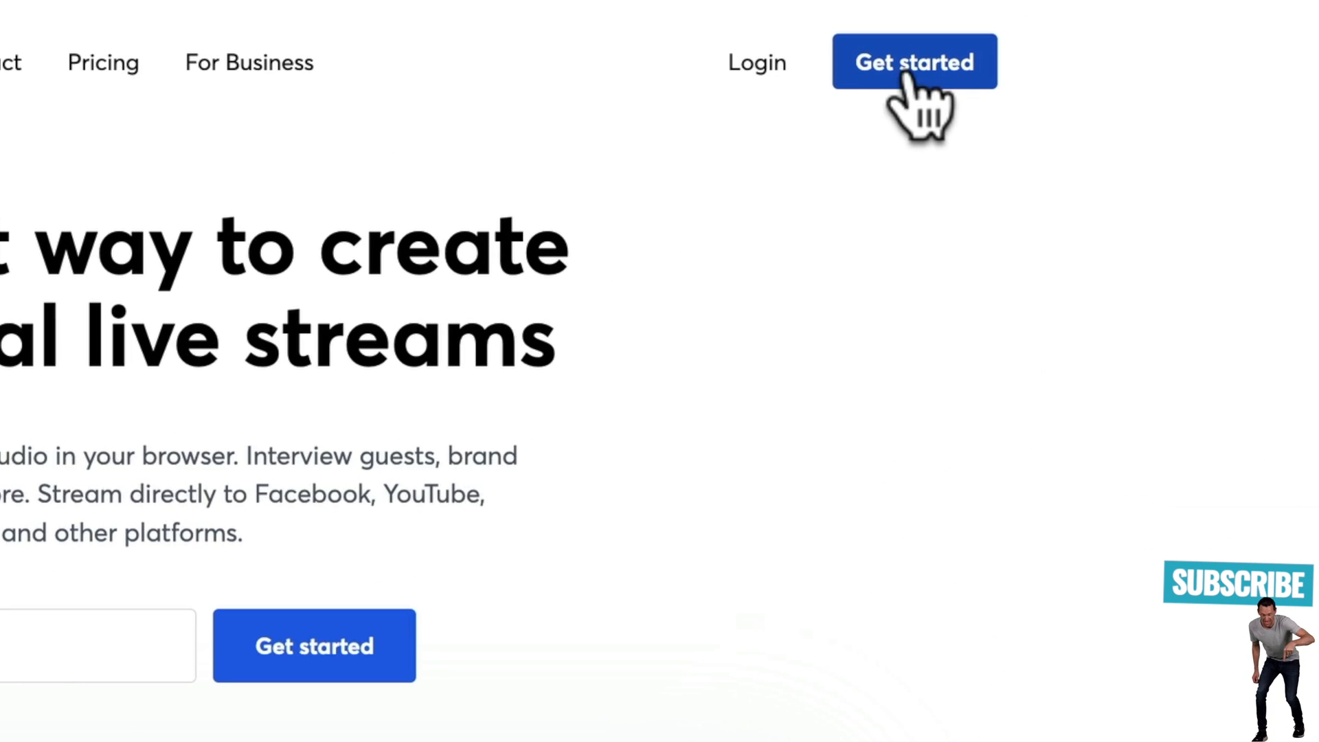
Log in to the account by entering the six-digit login code sent by email
click(751, 69)
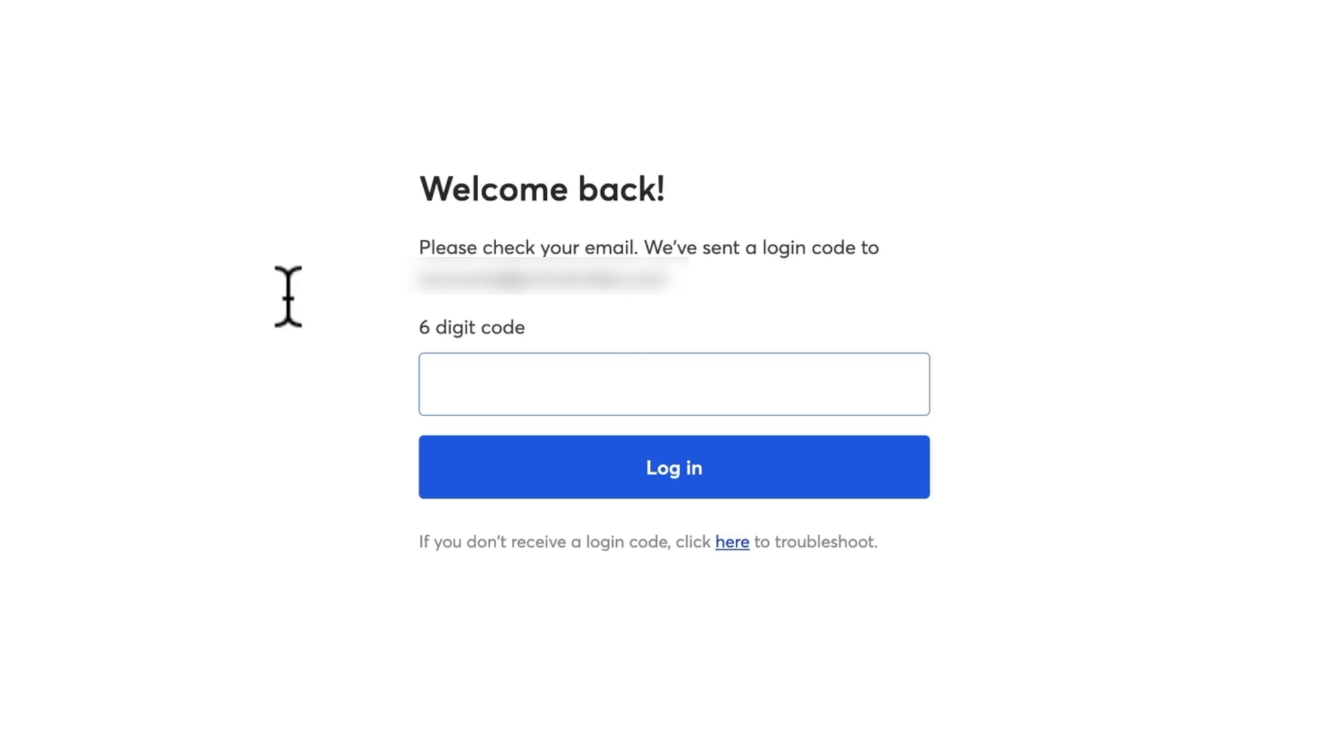
click(515, 403)
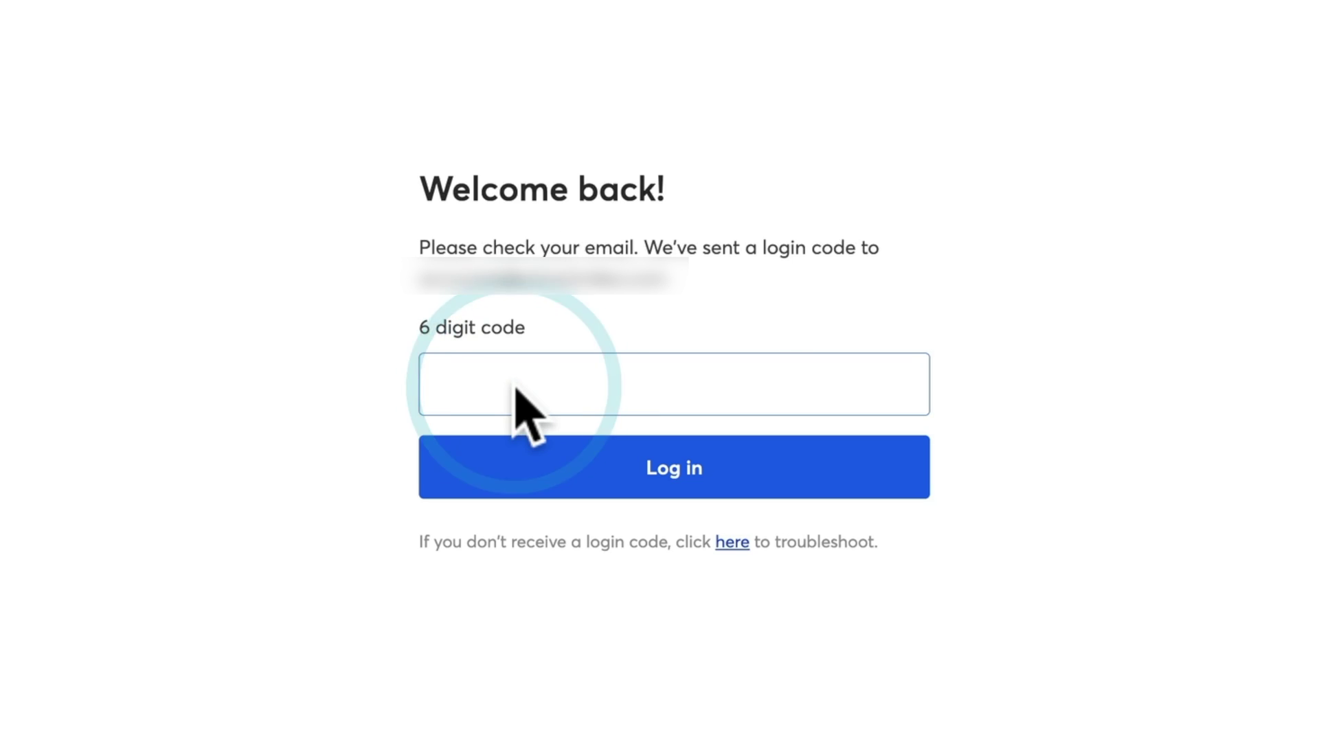
key(ctrl+v)
click(628, 460)
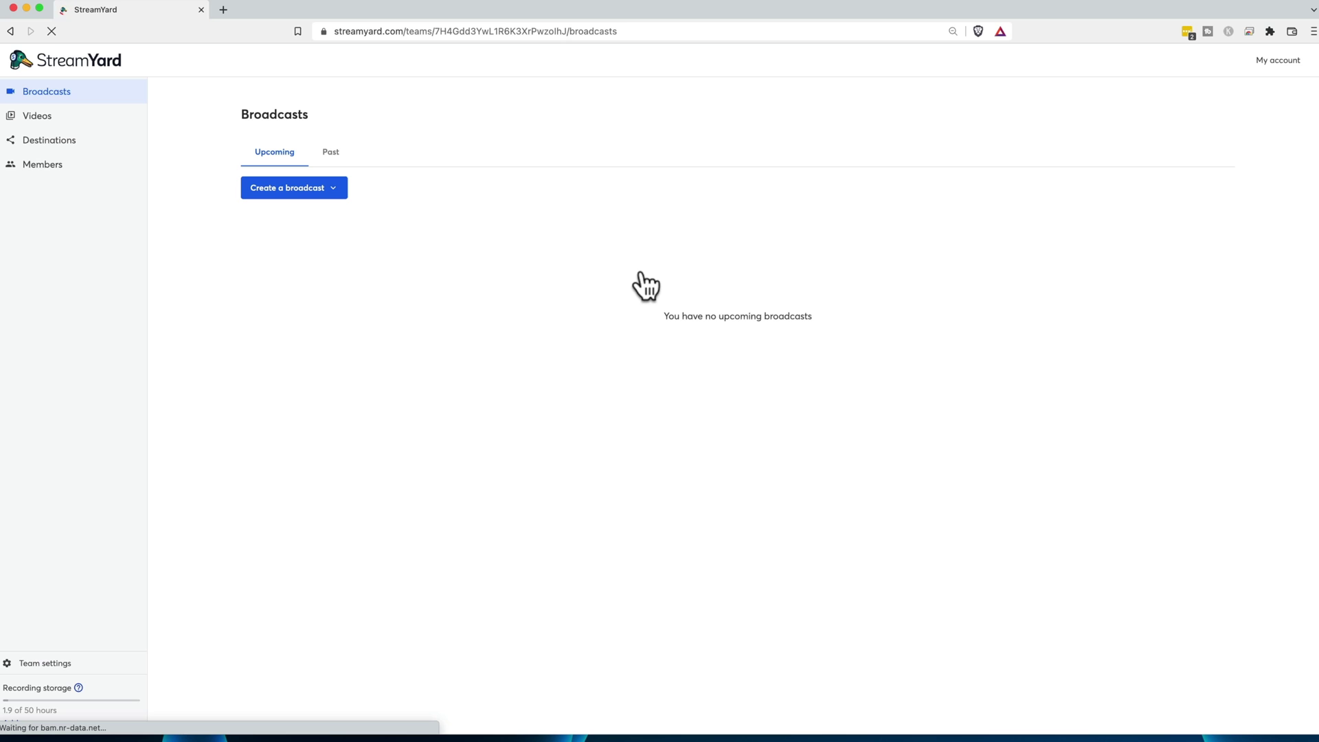
Look through the account link, the past broadcasts and the stored videos
click(1280, 61)
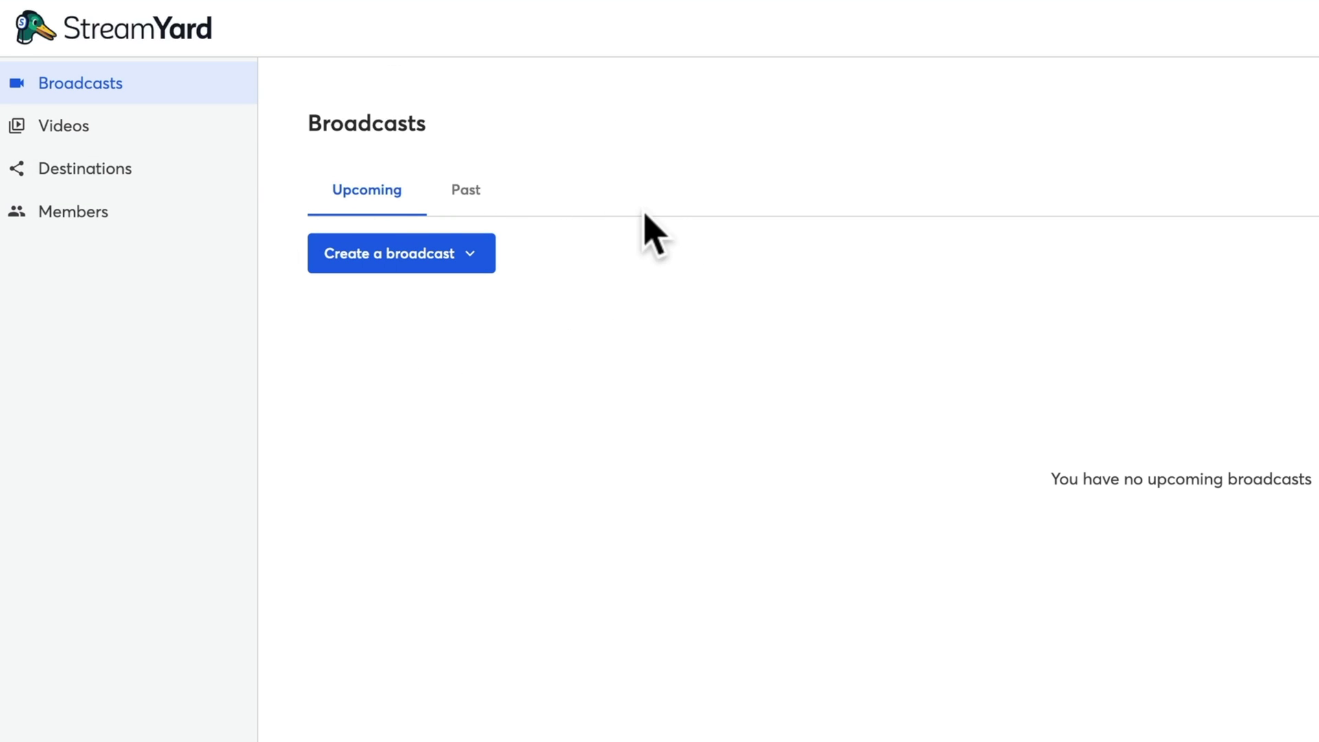
click(467, 193)
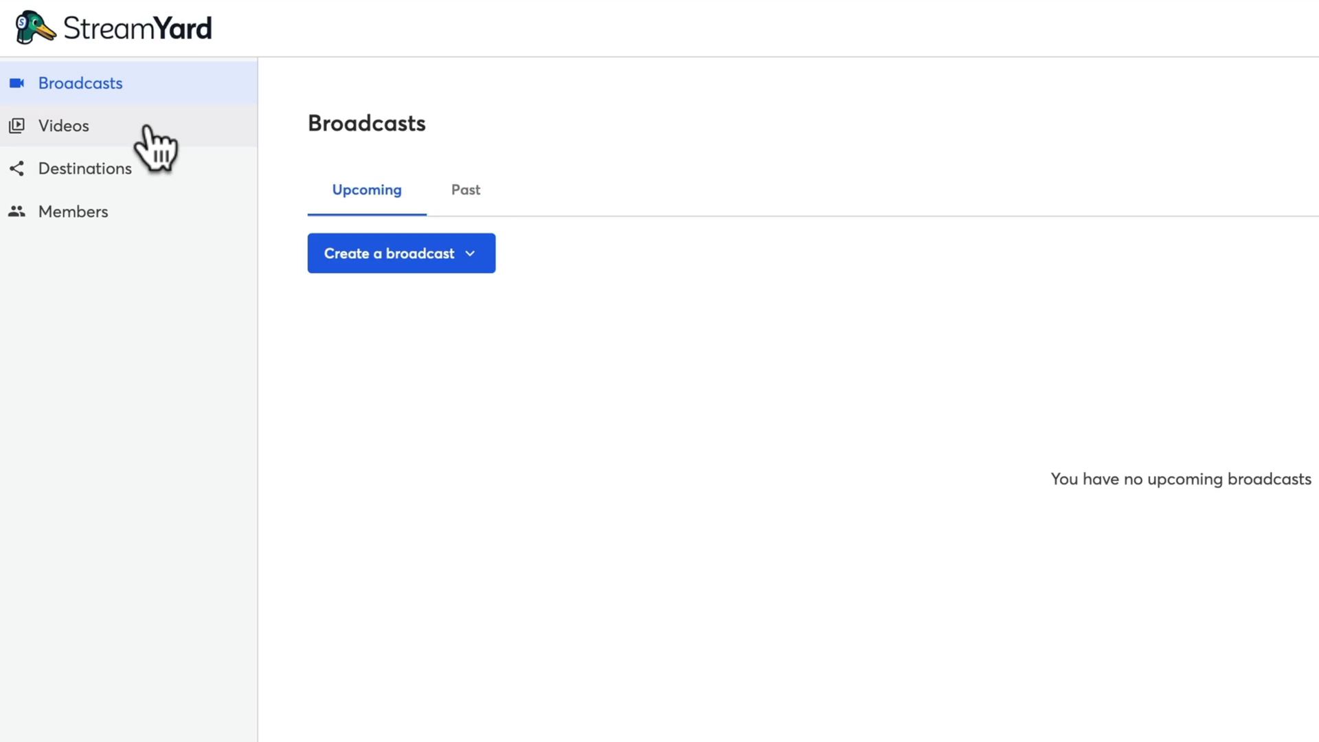
click(150, 137)
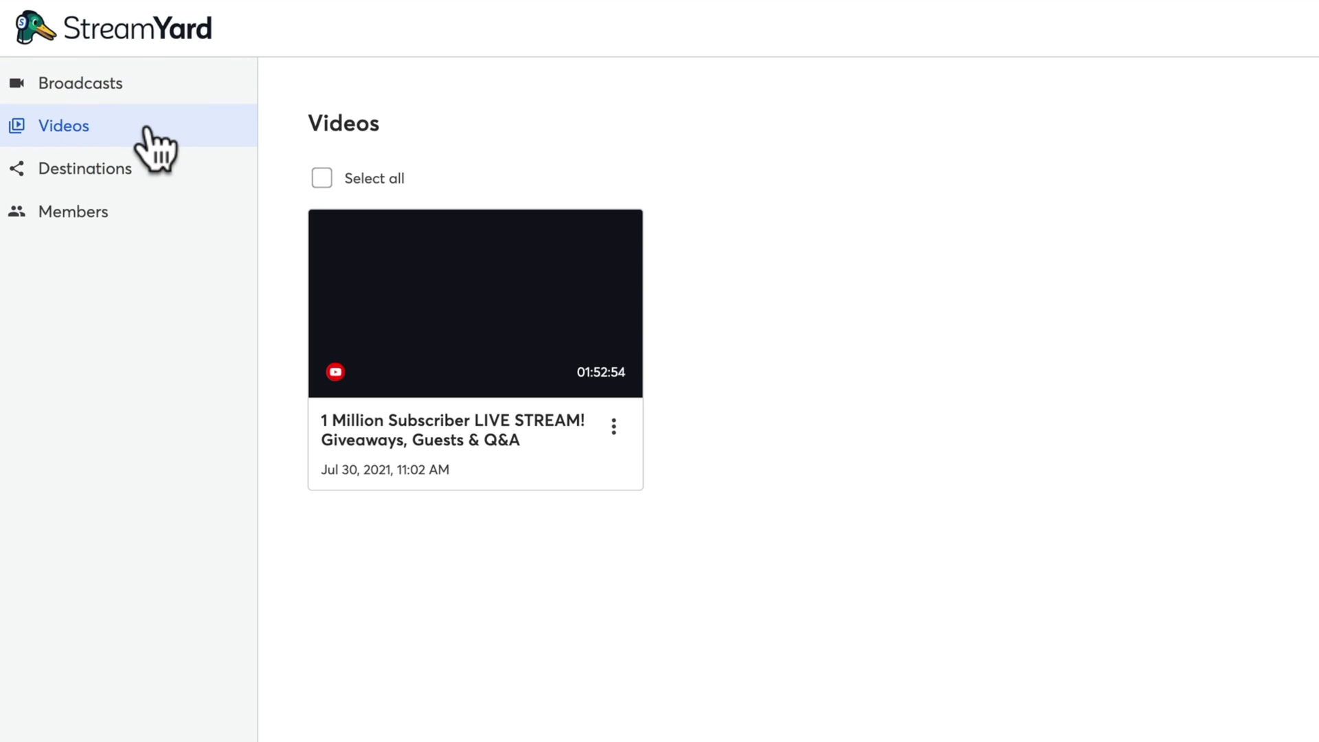
Add a YouTube Channel destination and allow StreamYard to access the Google account
click(141, 179)
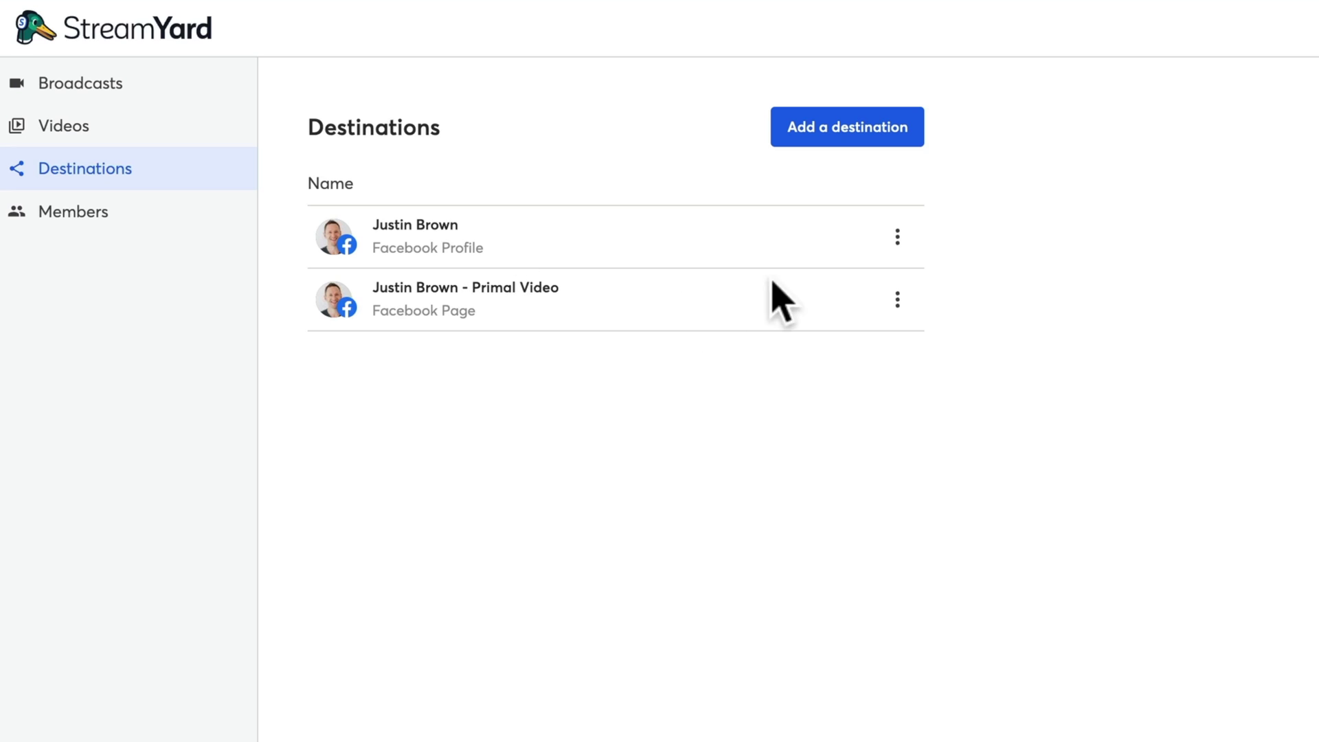
click(874, 131)
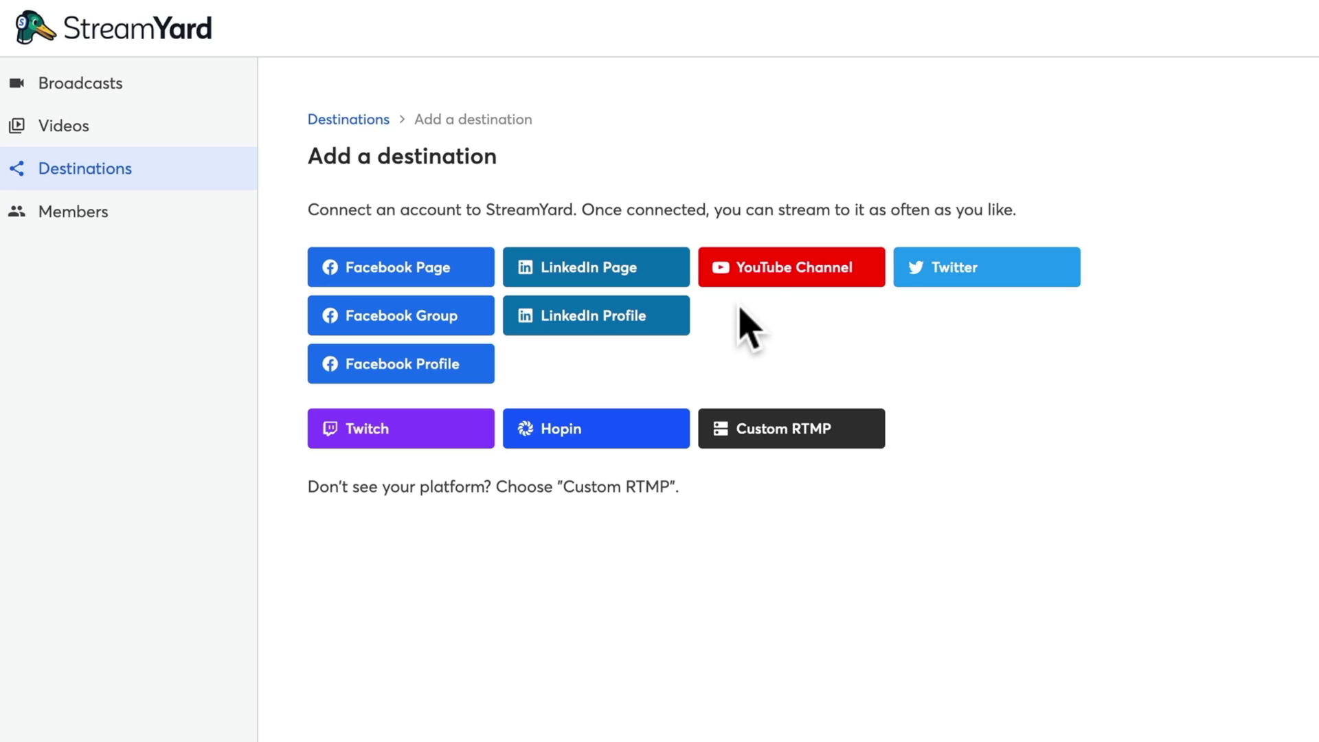
click(812, 273)
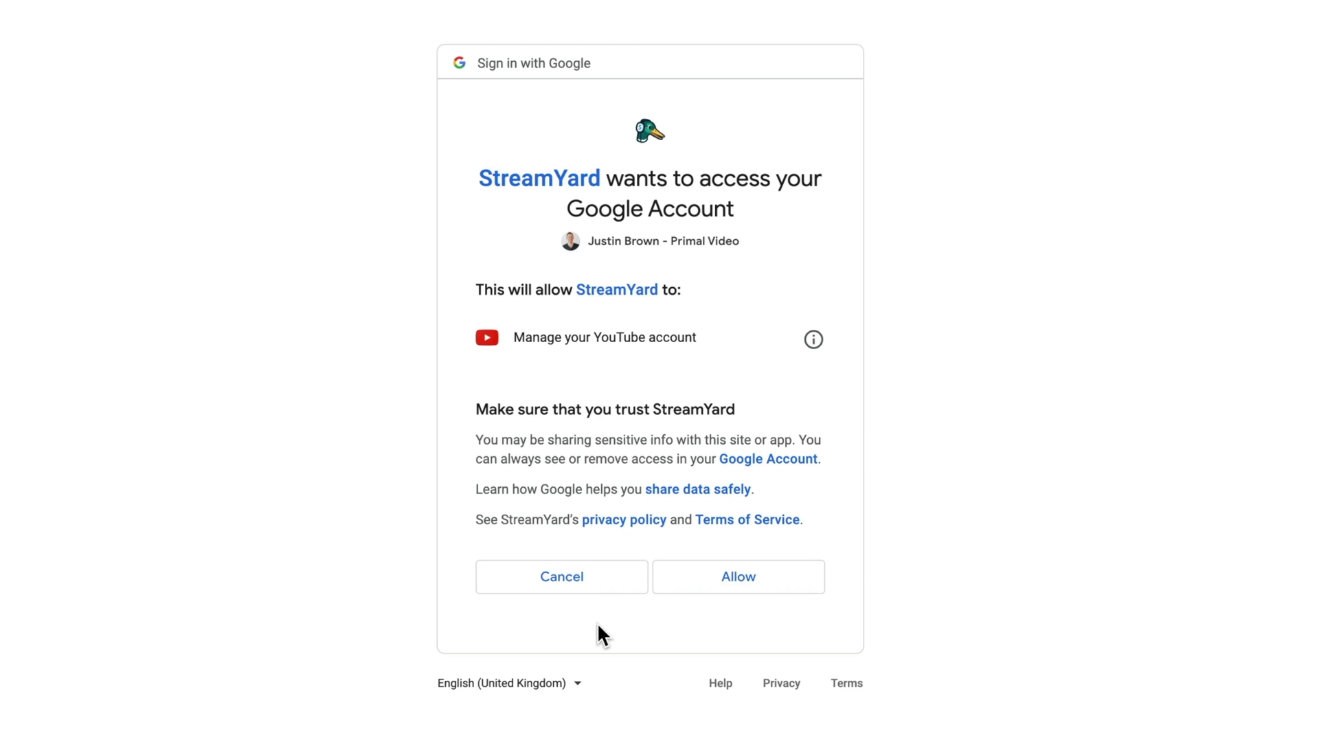
click(726, 589)
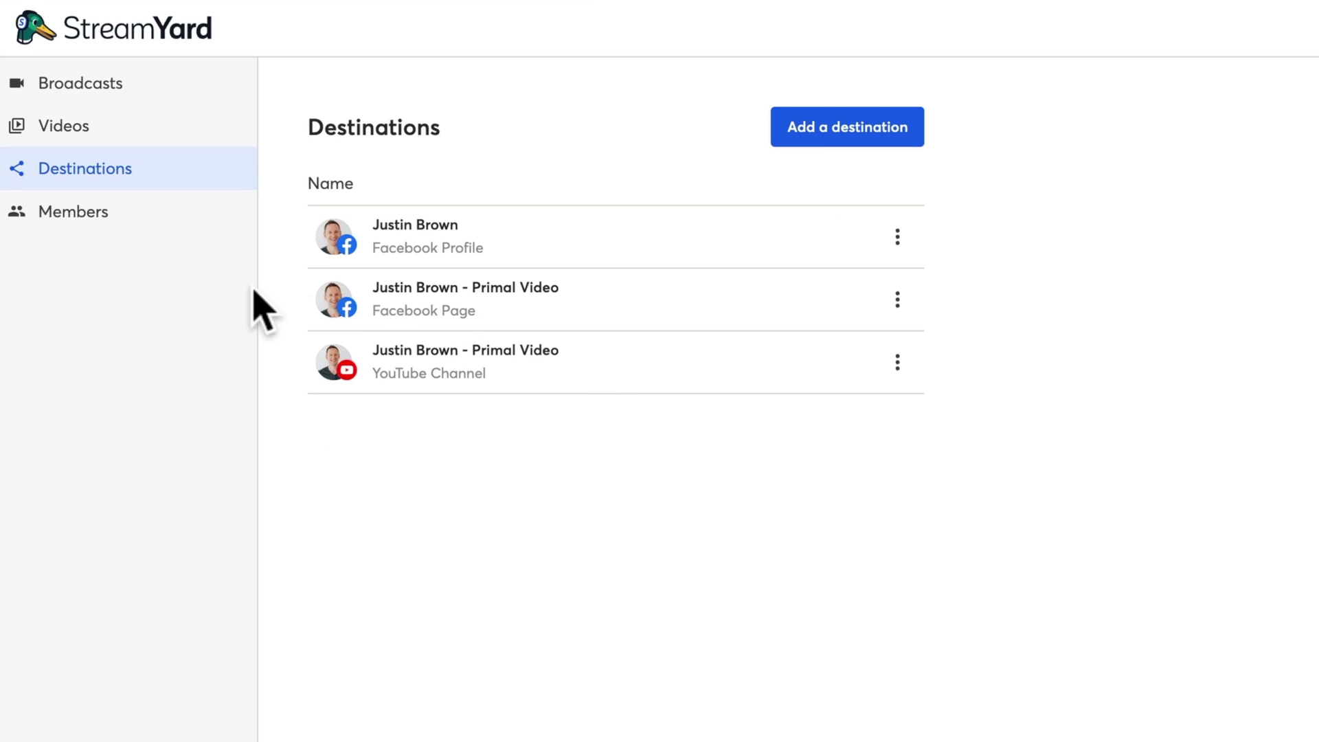
View the team members, and start creating a new live broadcast rather than one from a pre-recorded video
click(61, 218)
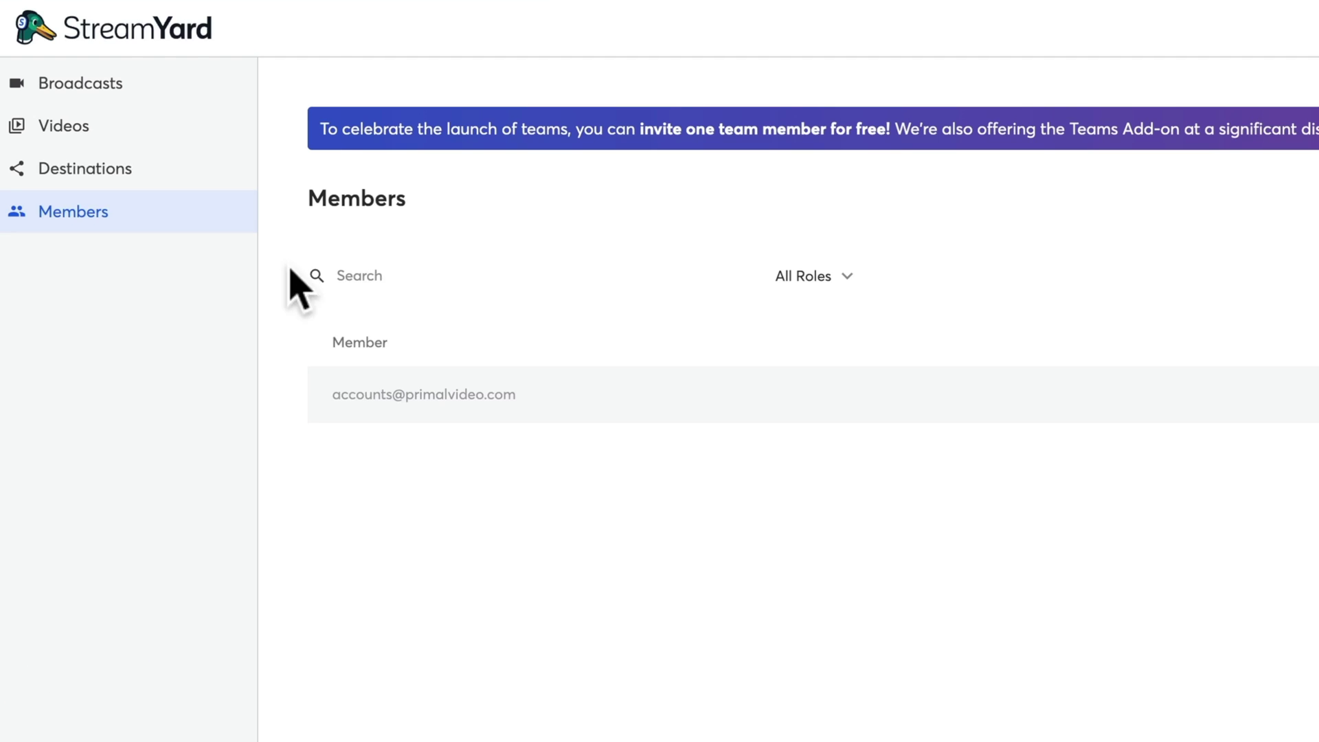
click(87, 81)
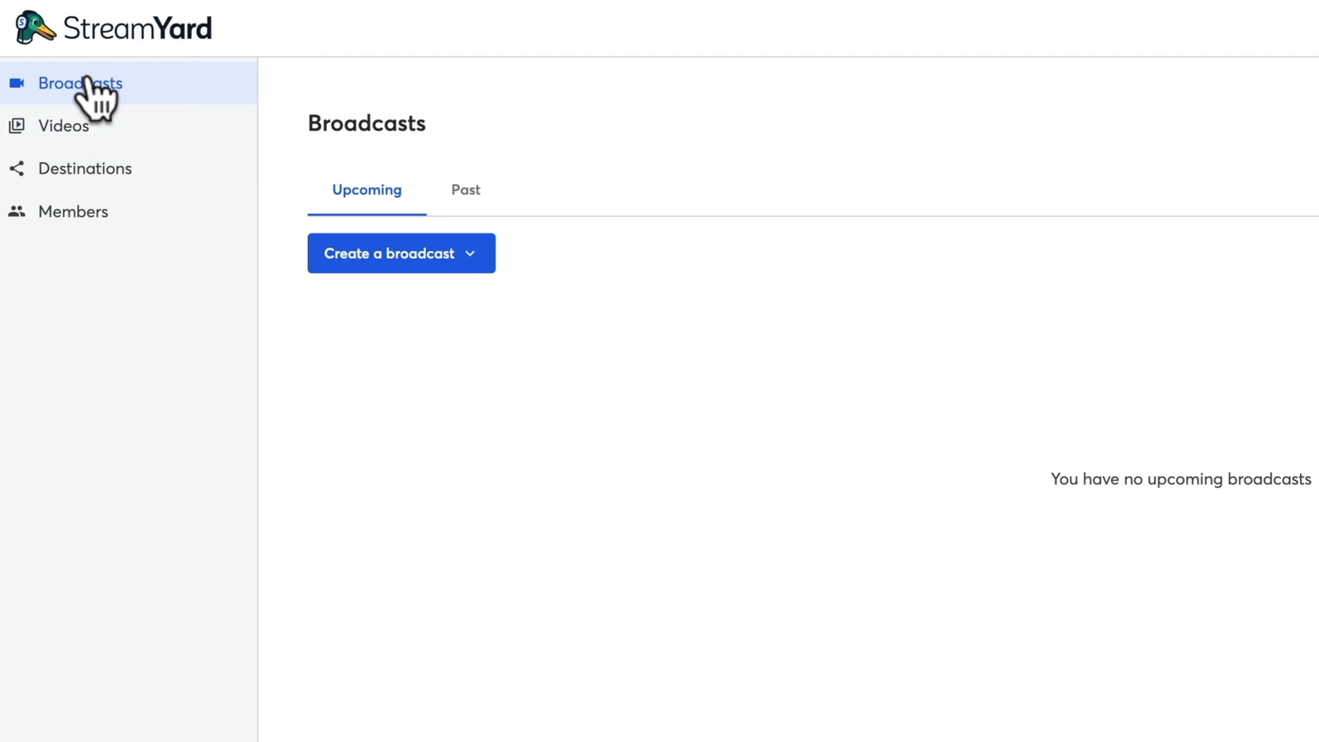
click(440, 265)
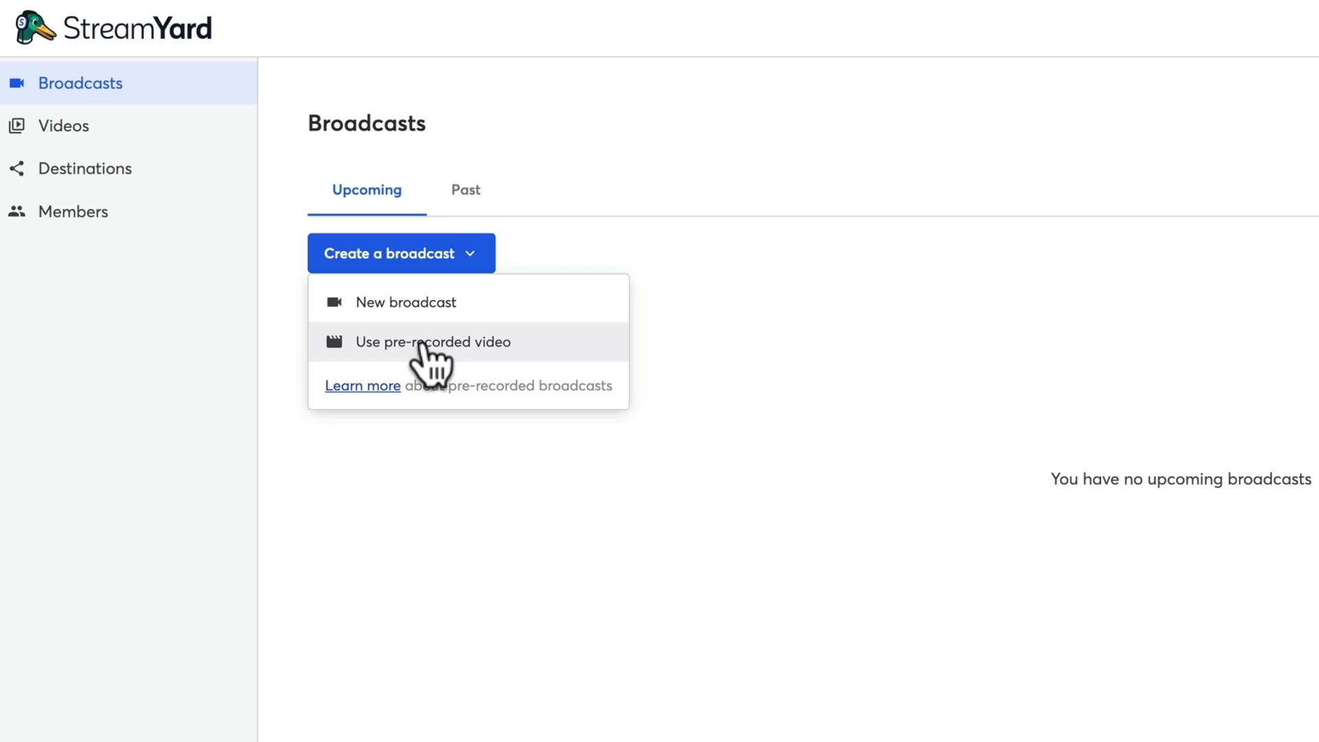
click(513, 309)
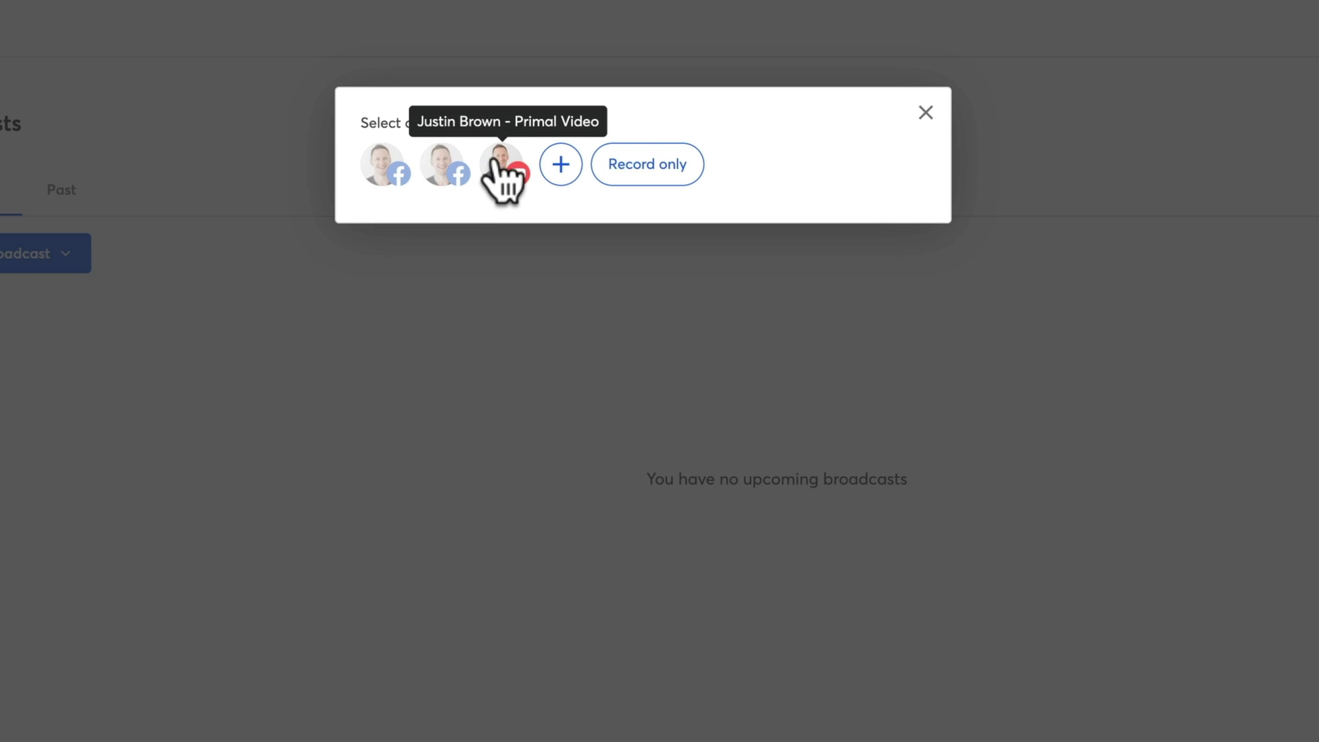
Try selecting both Facebook destinations and the YouTube channel, and switching the broadcast to Record only
click(395, 173)
click(443, 168)
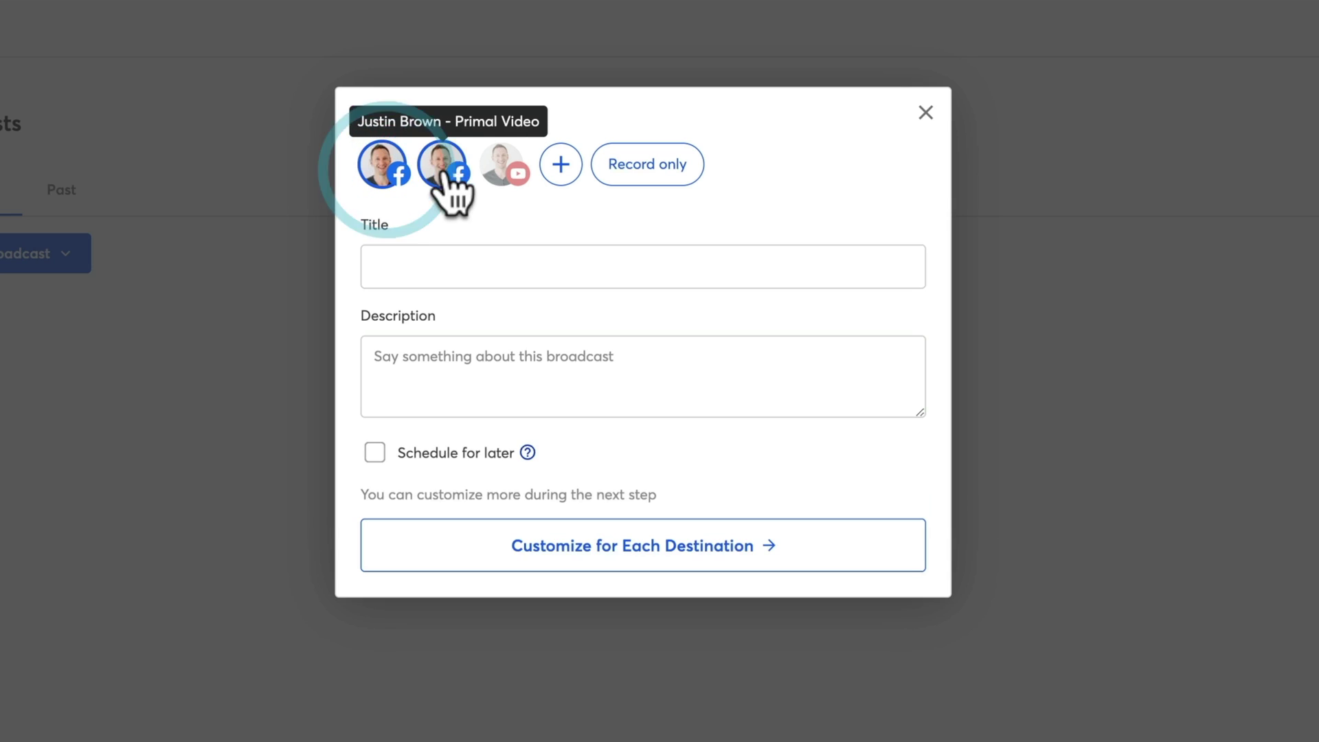
click(517, 173)
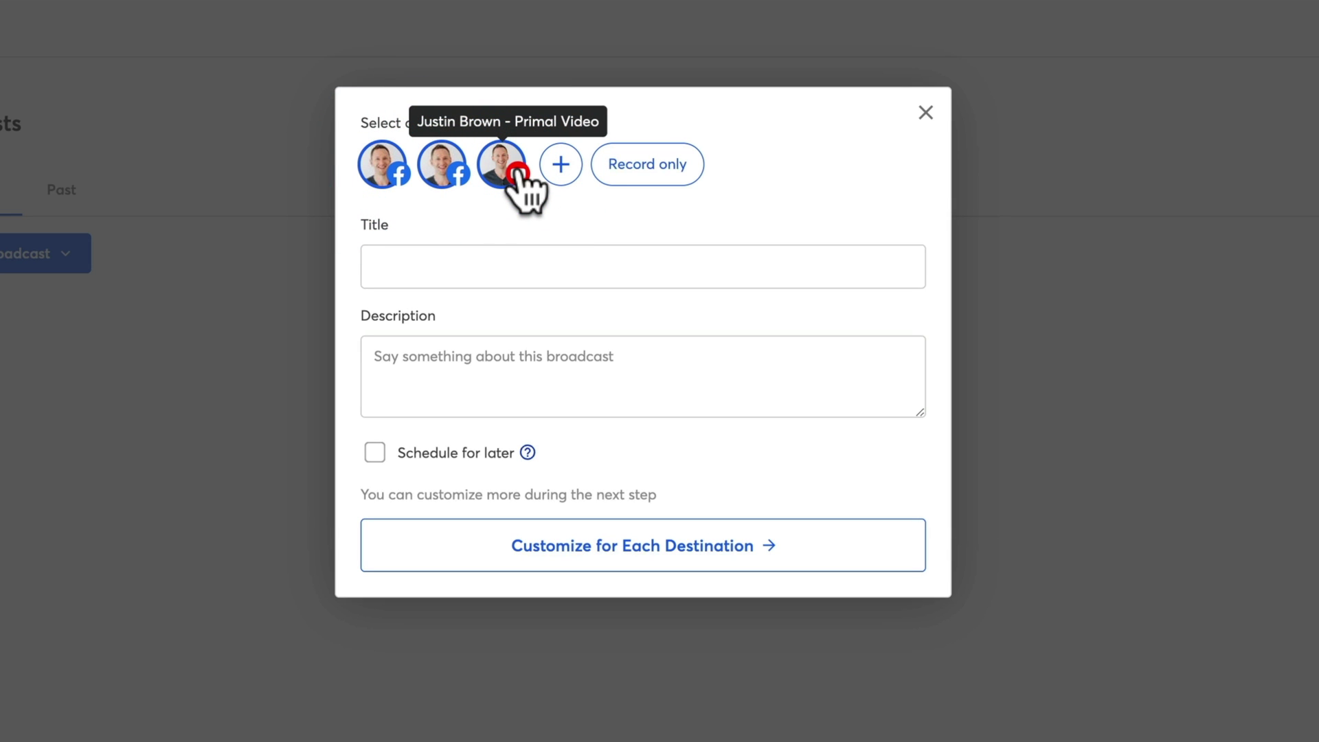
click(673, 173)
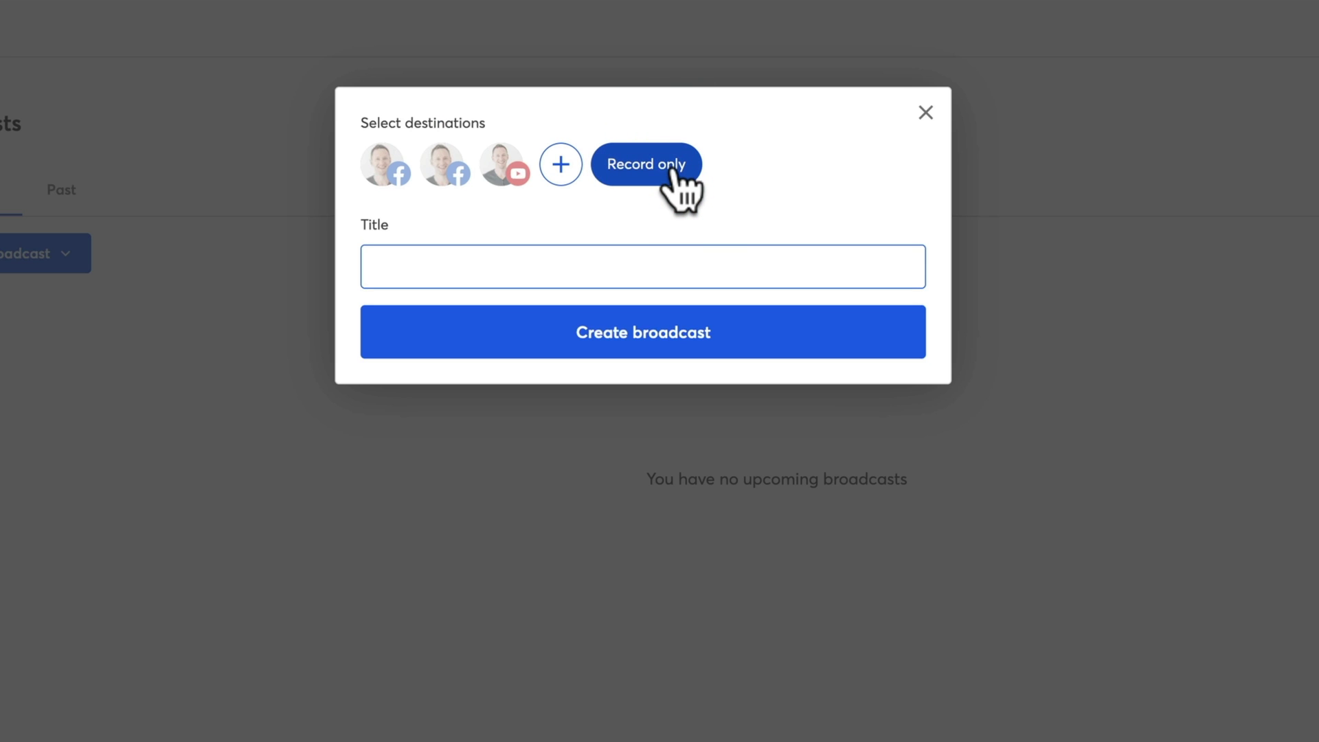
Choose the YouTube channel as the broadcast destination and show its privacy options
click(498, 169)
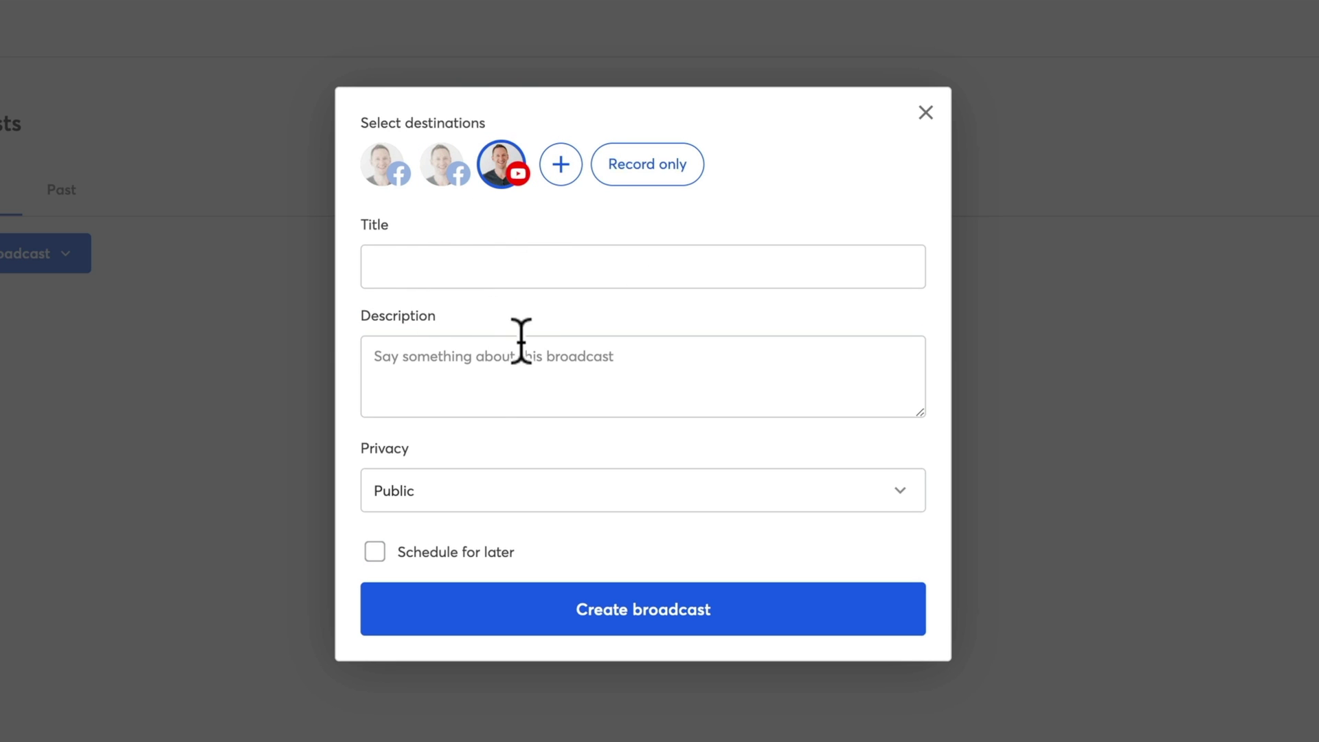
click(489, 490)
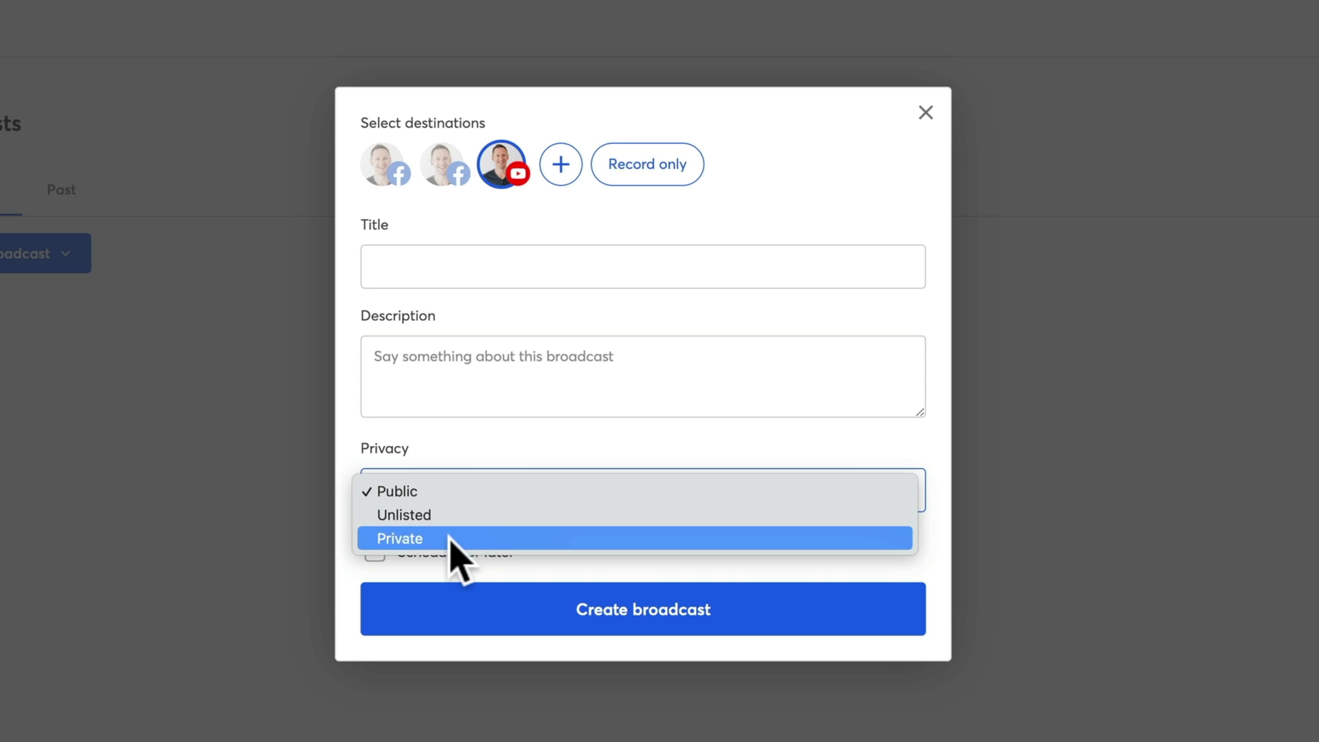
Try adding the Facebook Page as a second destination and viewing the separate YouTube and Facebook broadcast details
click(442, 164)
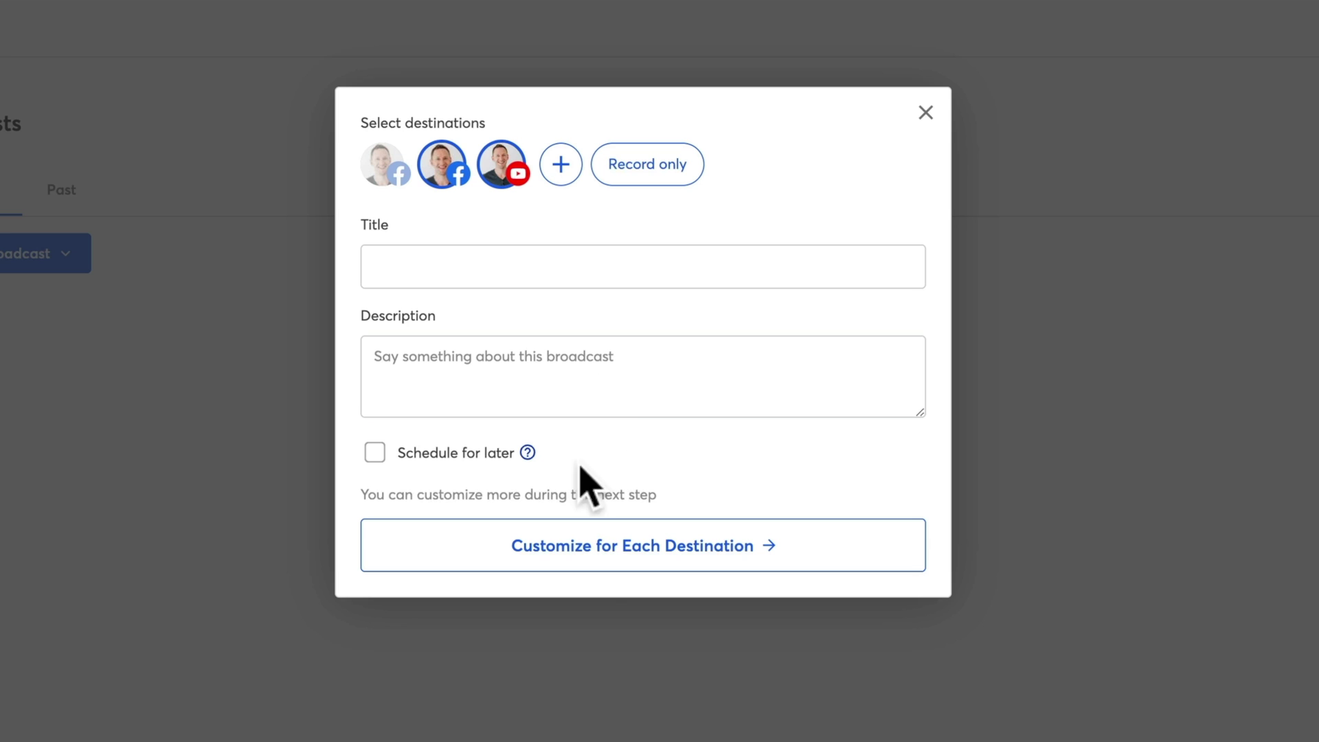
click(664, 550)
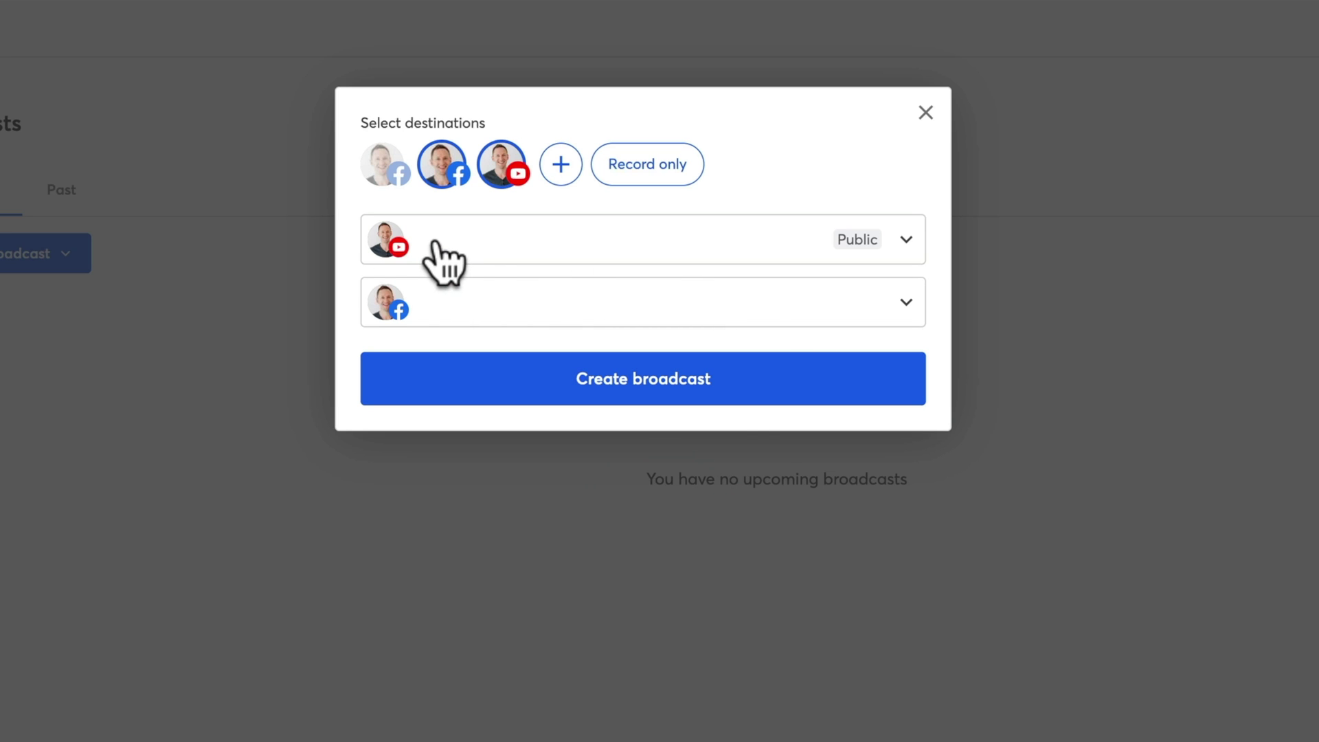
click(472, 241)
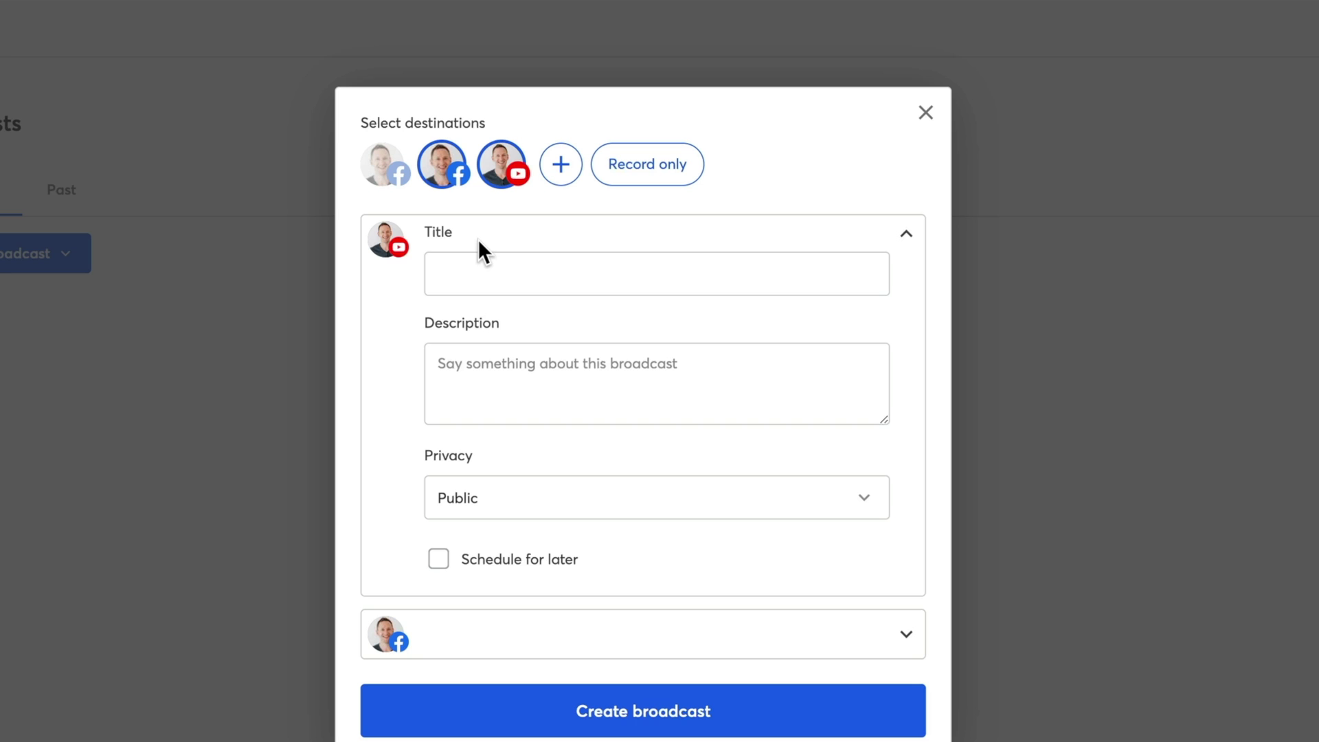
click(600, 645)
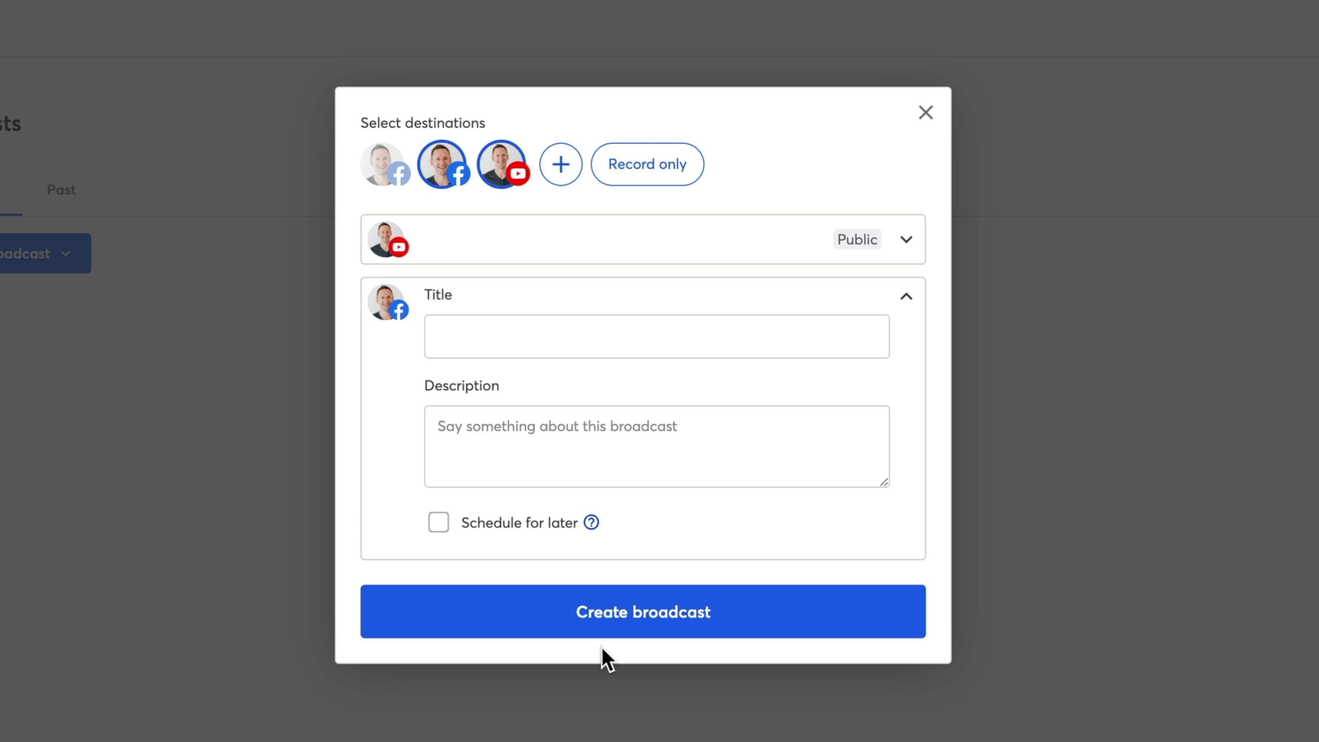
click(447, 176)
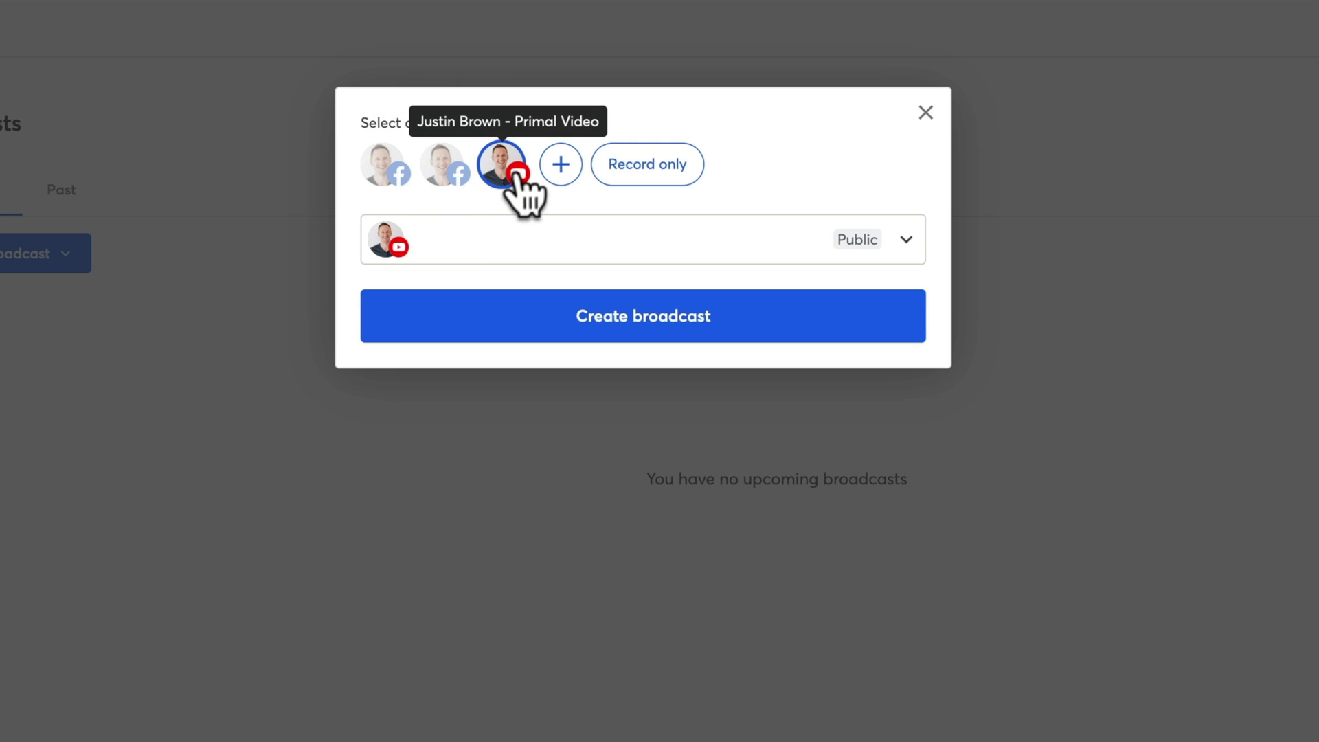
Set the YouTube broadcast's privacy to Unlisted and its title to "Test Stream"
click(906, 239)
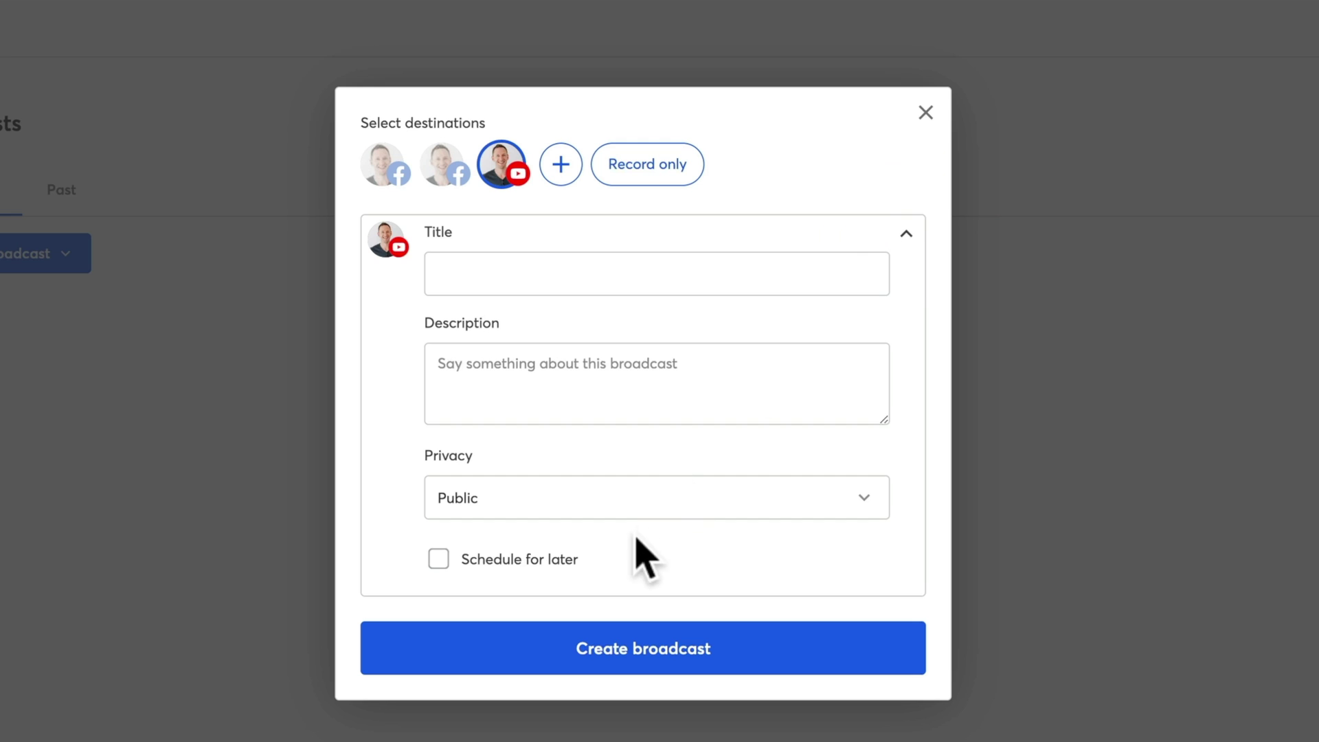
click(686, 496)
click(645, 522)
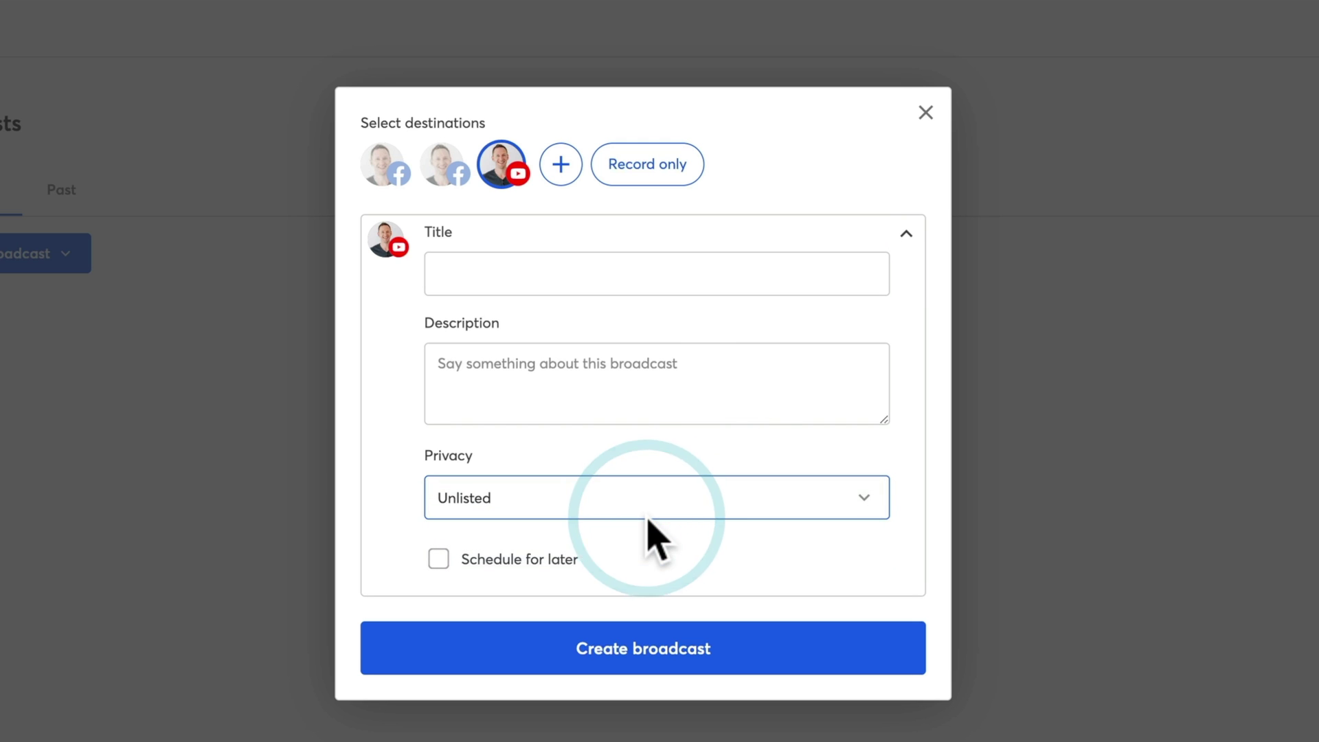
click(591, 274)
text(Test Stream)
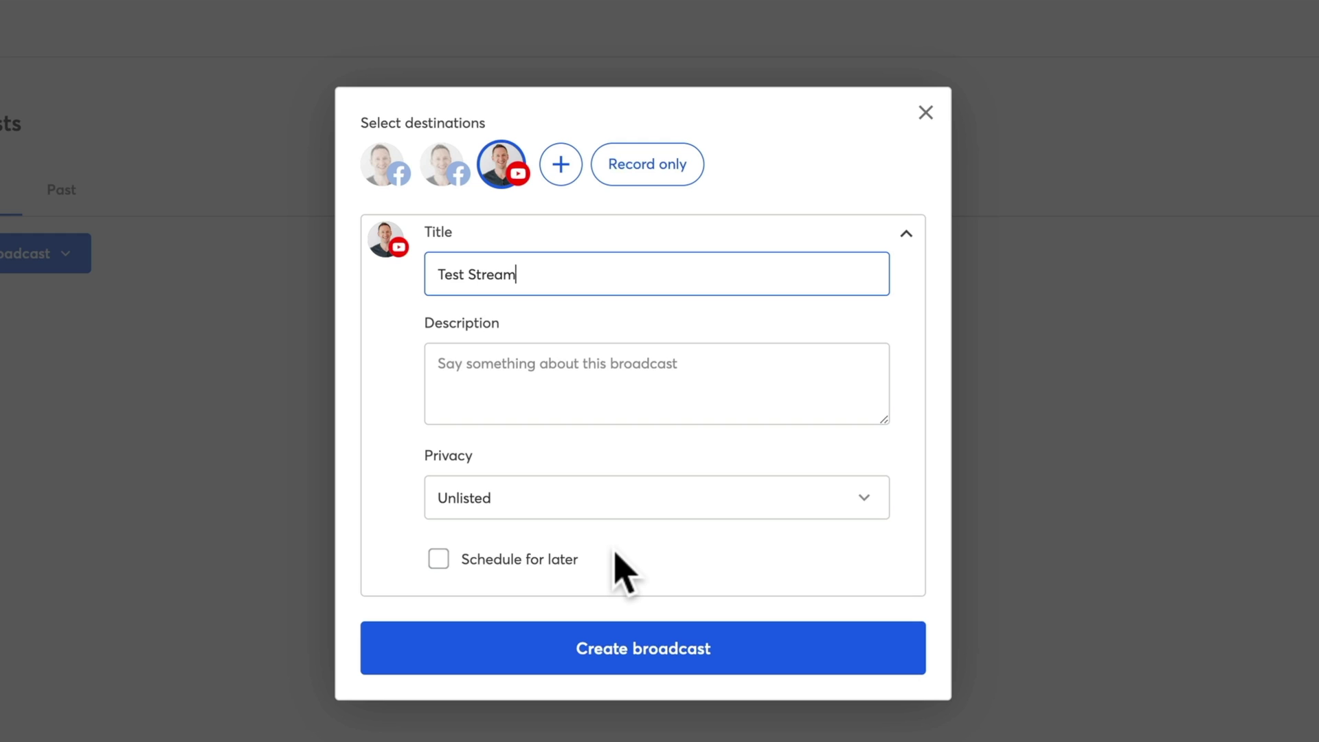
Create the broadcast without scheduling it for later, and allow the site to use the microphone and camera
click(438, 559)
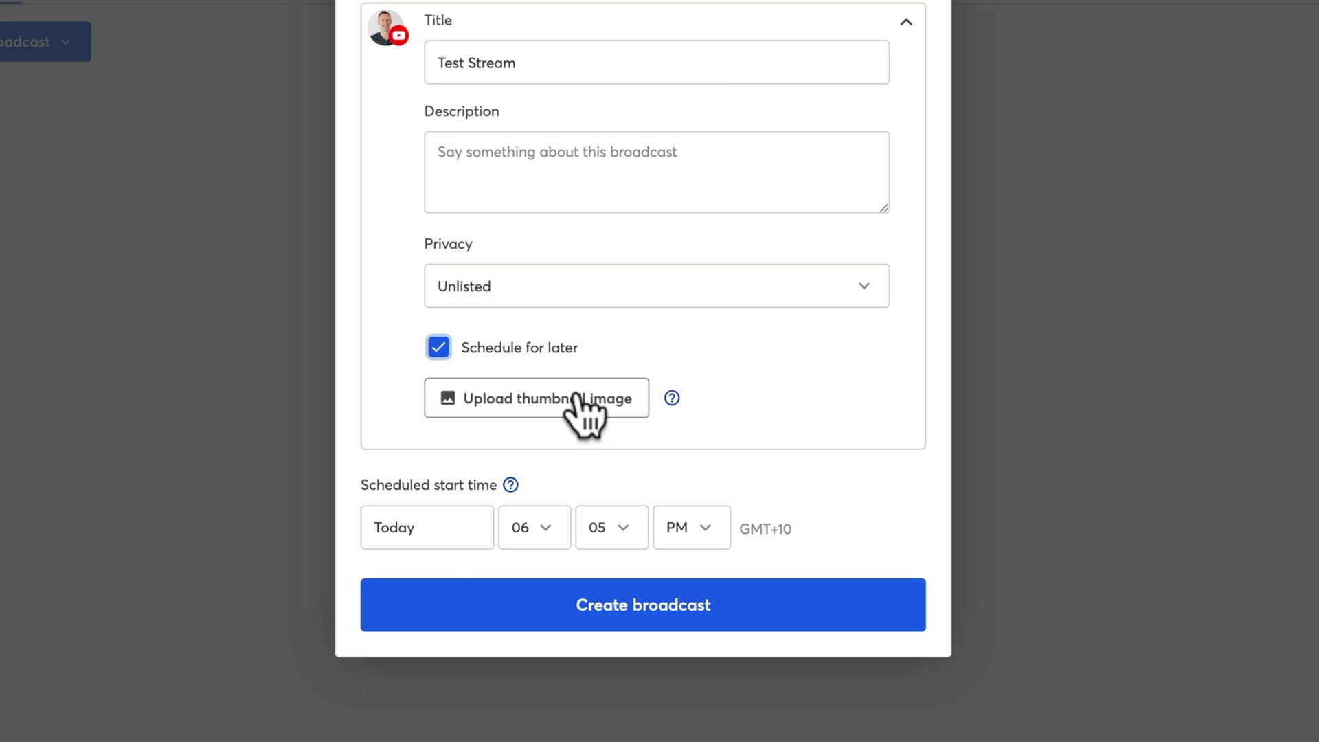
click(438, 347)
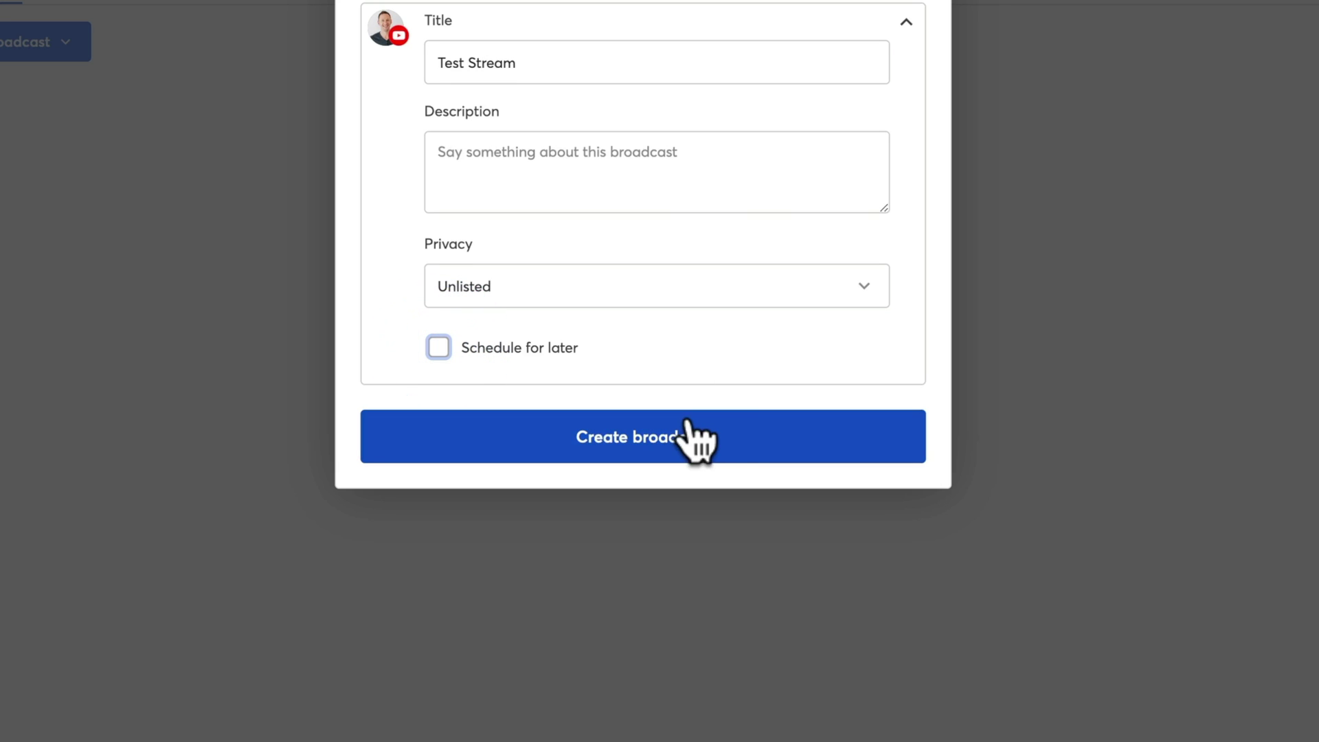
click(776, 430)
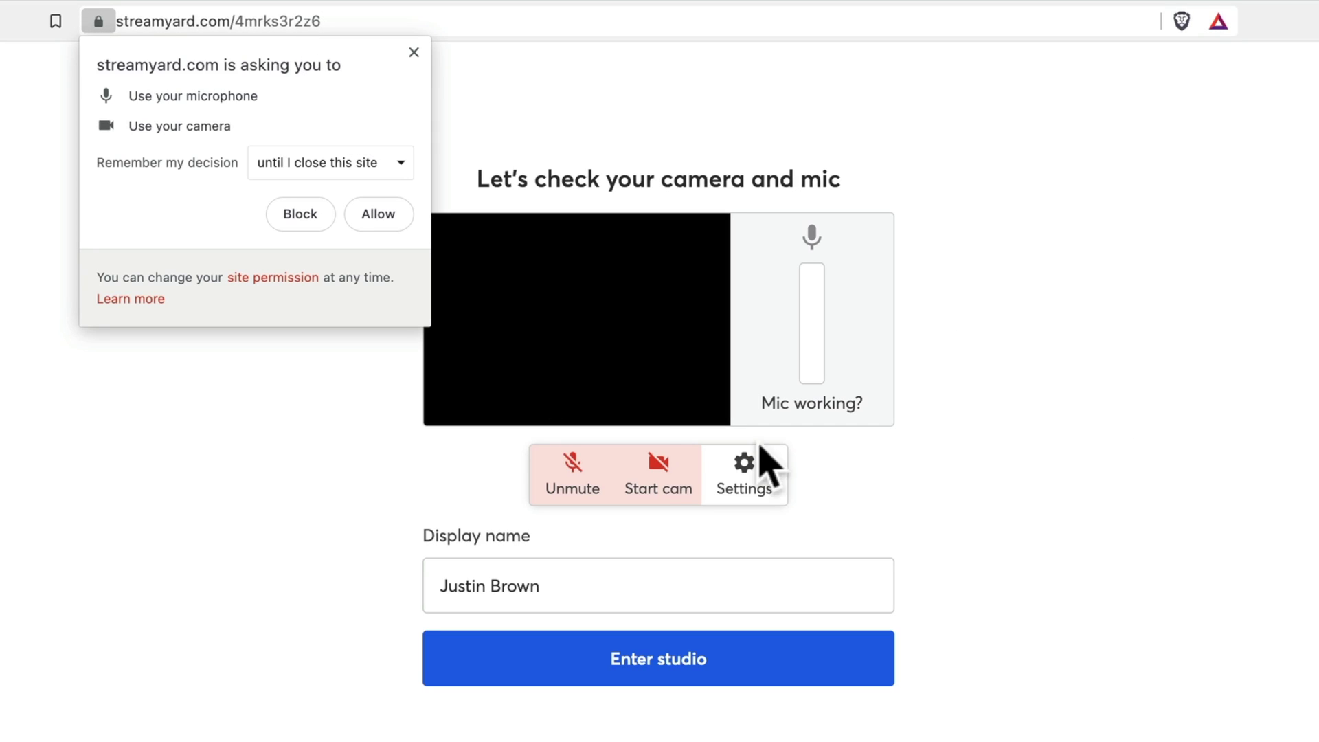
click(385, 224)
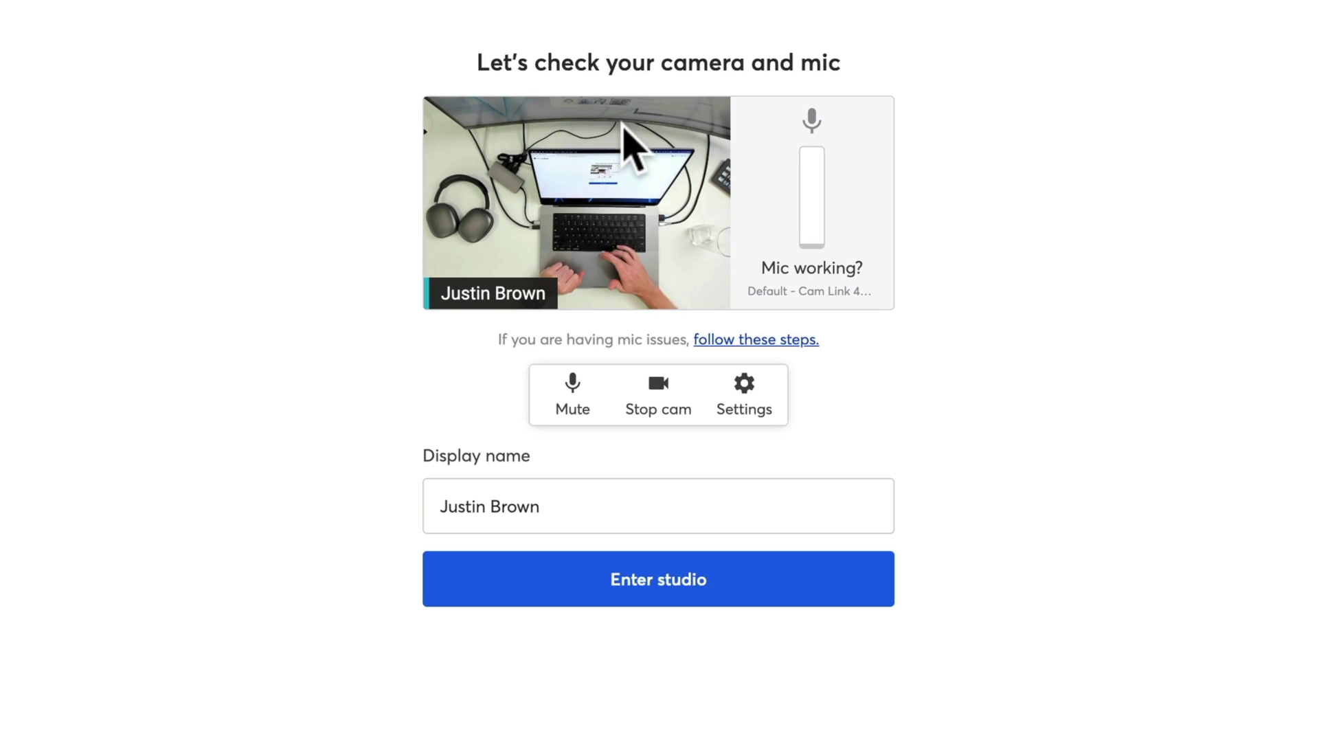
Set the camera to the C922 Pro Stream Webcam with Full High Definition (1080p) resolution
click(745, 386)
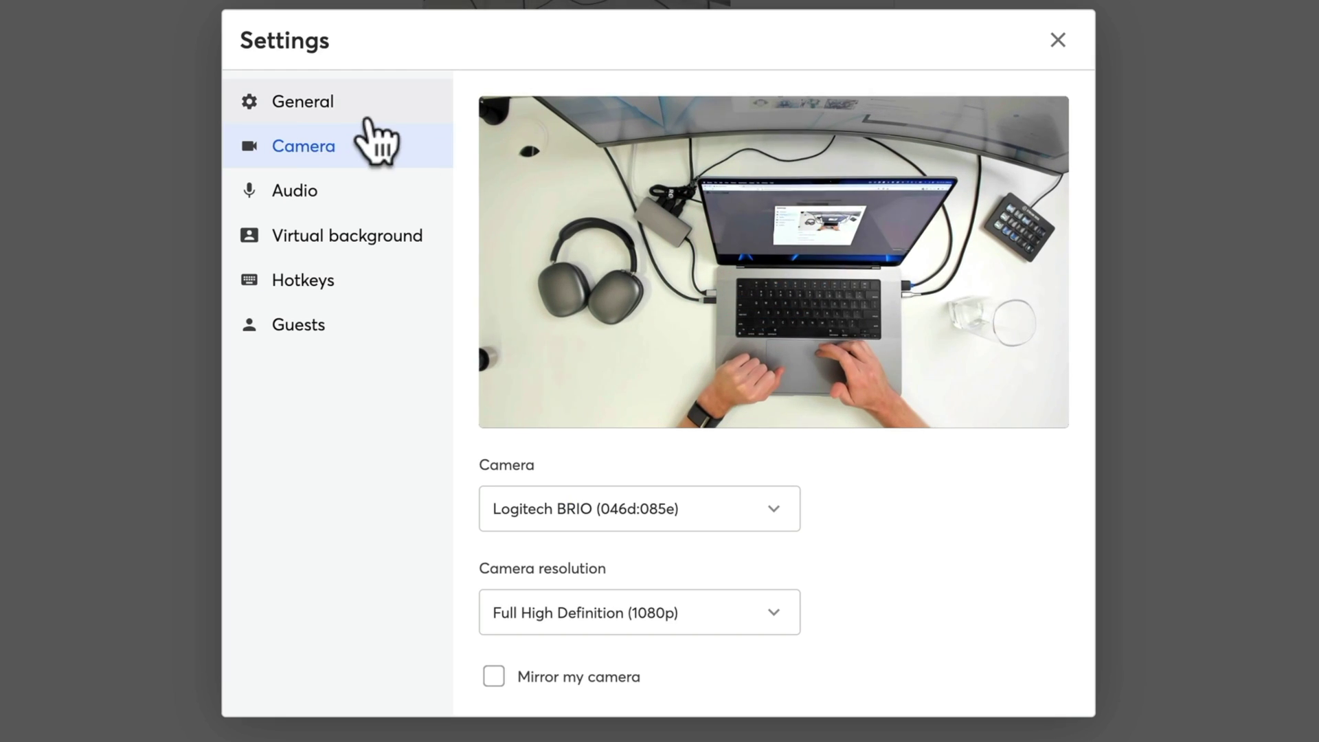
click(668, 507)
click(759, 534)
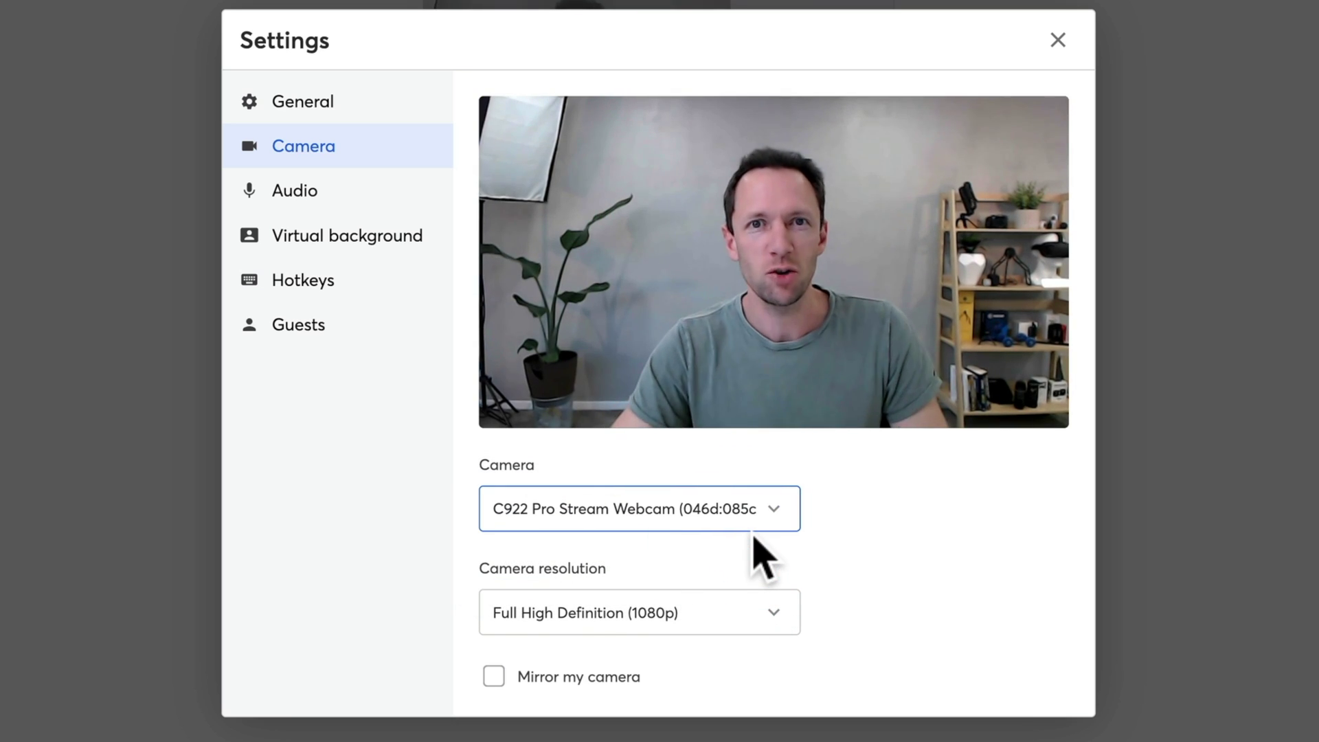
click(714, 617)
click(768, 619)
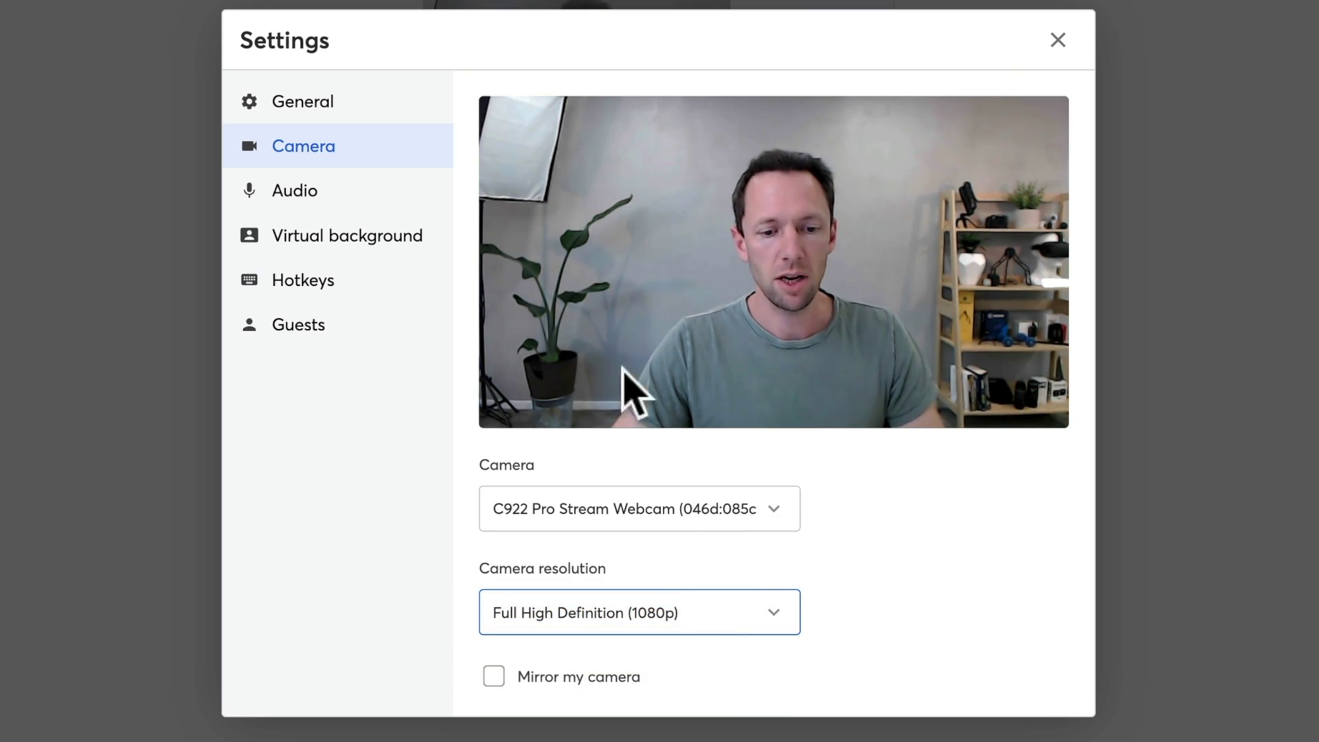
Review the available broadcast quality options in the general settings
click(334, 103)
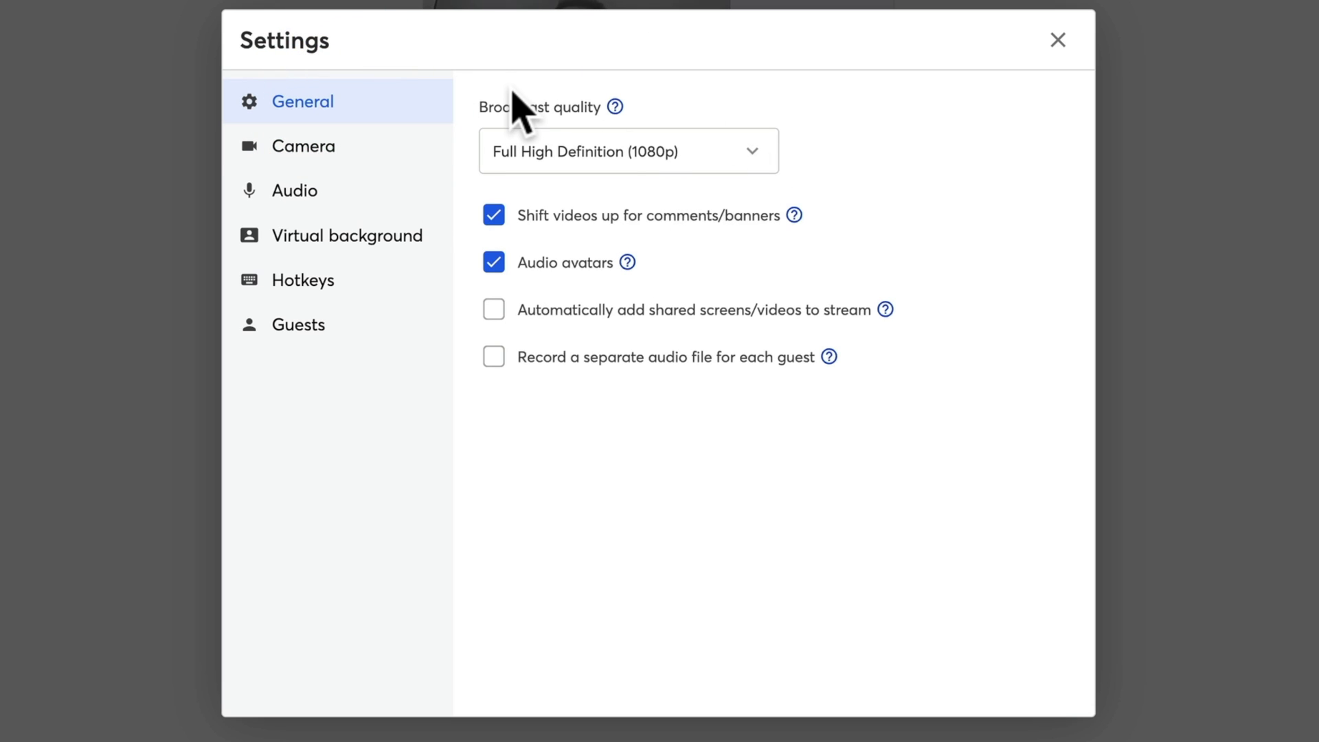
click(682, 147)
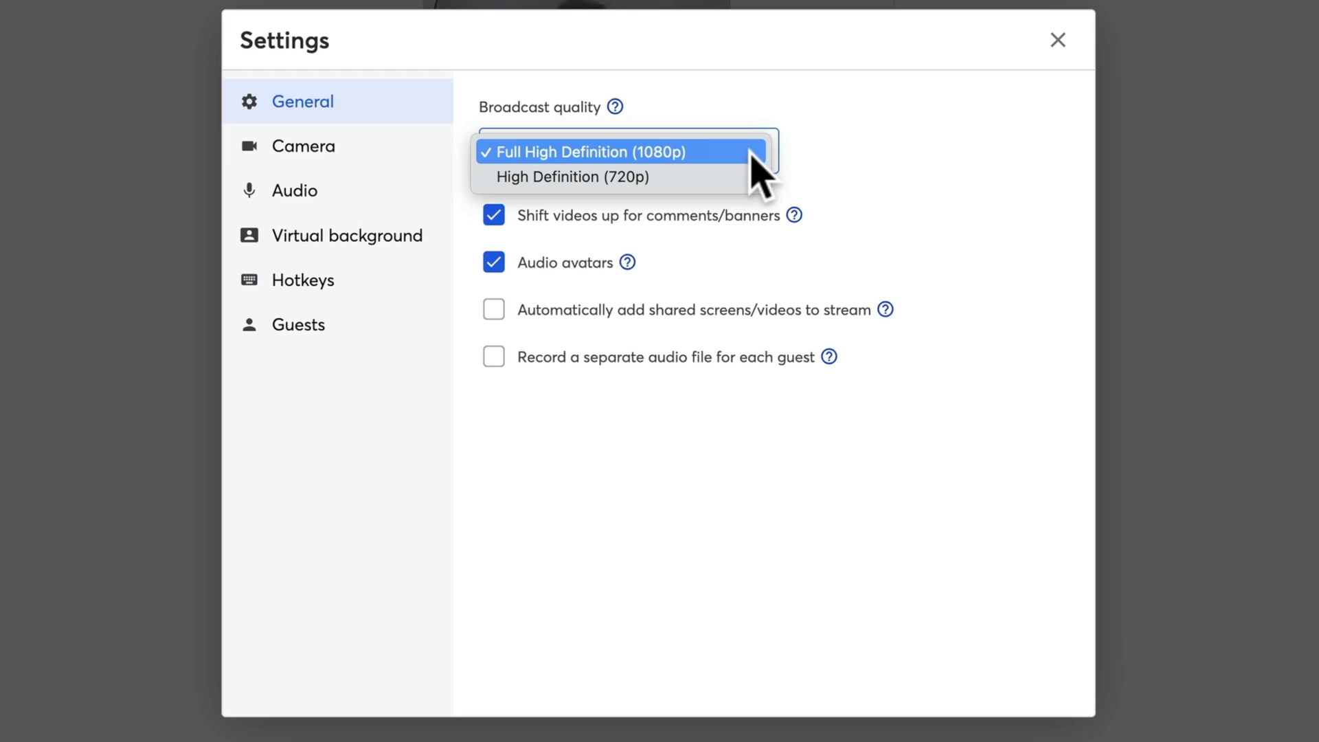
click(796, 162)
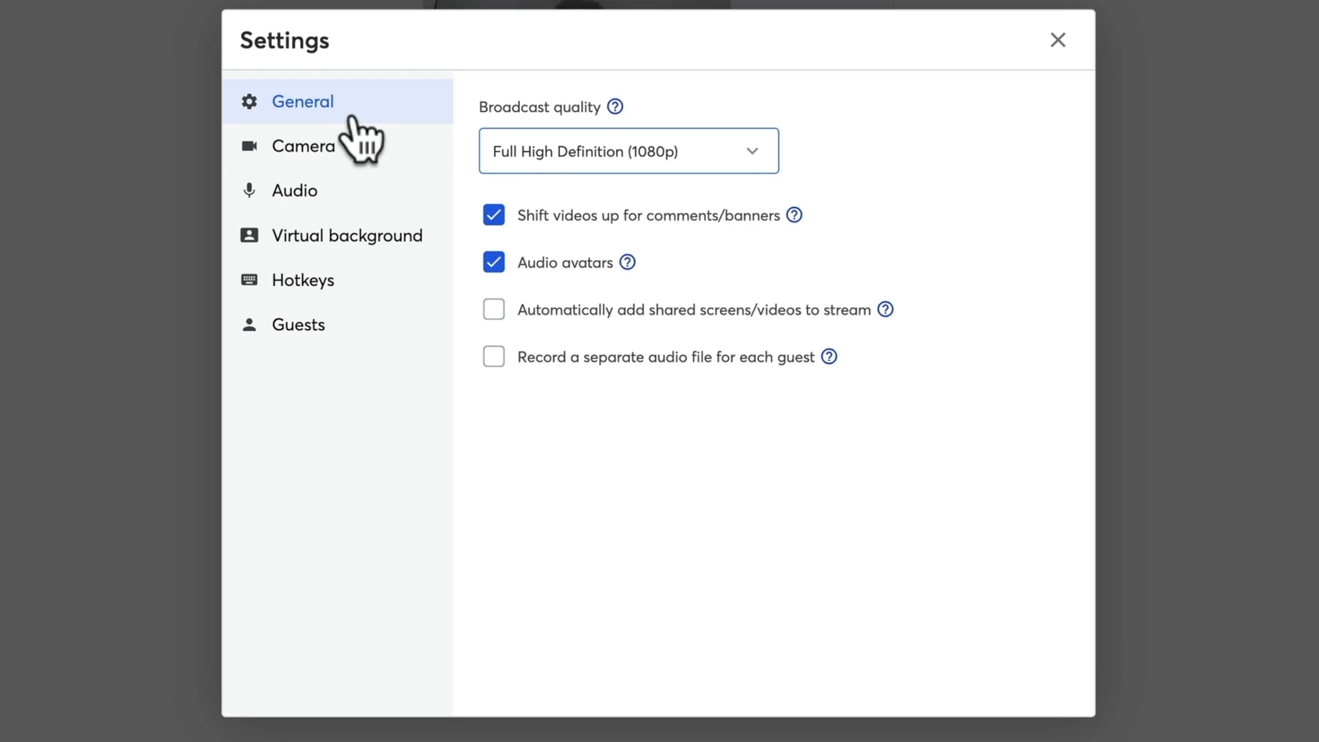
Set the mic to MacBook Pro Microphone (Built-in), select the default MacBook Pro Speakers, and view the echo cancellation help
click(306, 194)
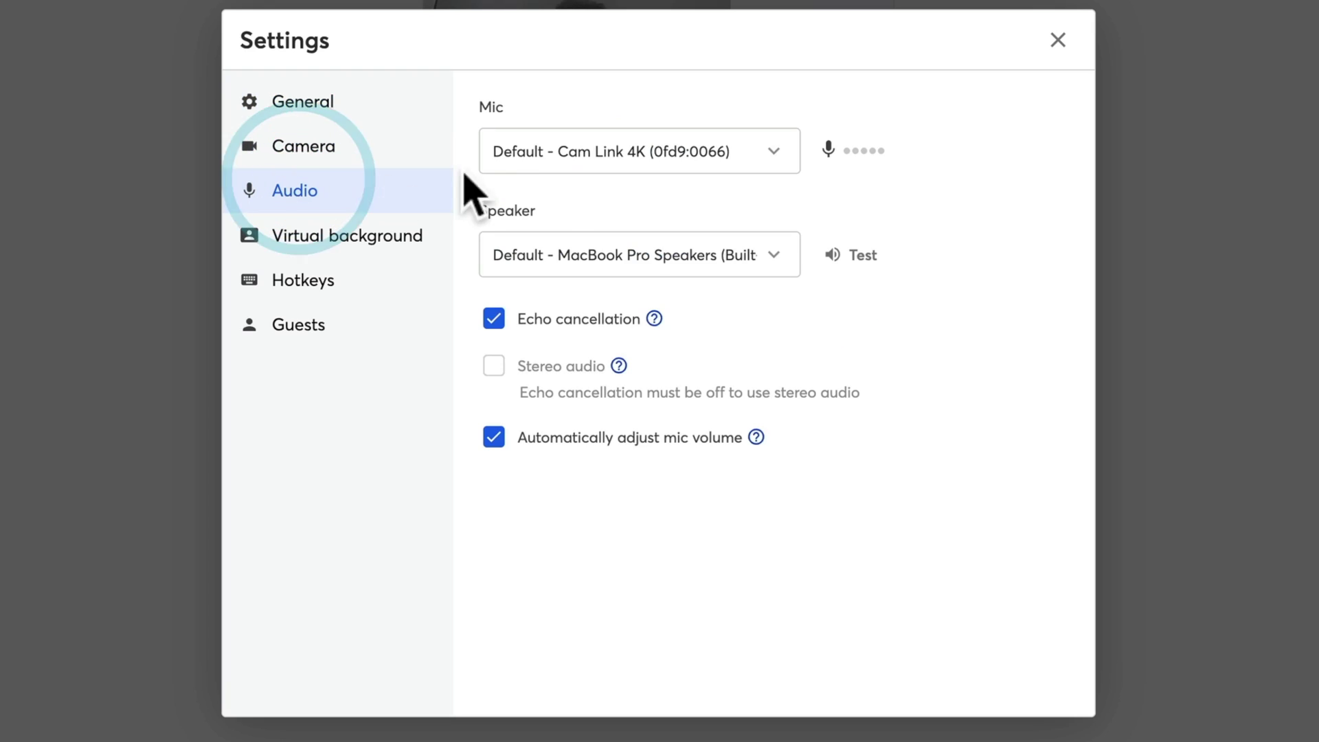
click(776, 149)
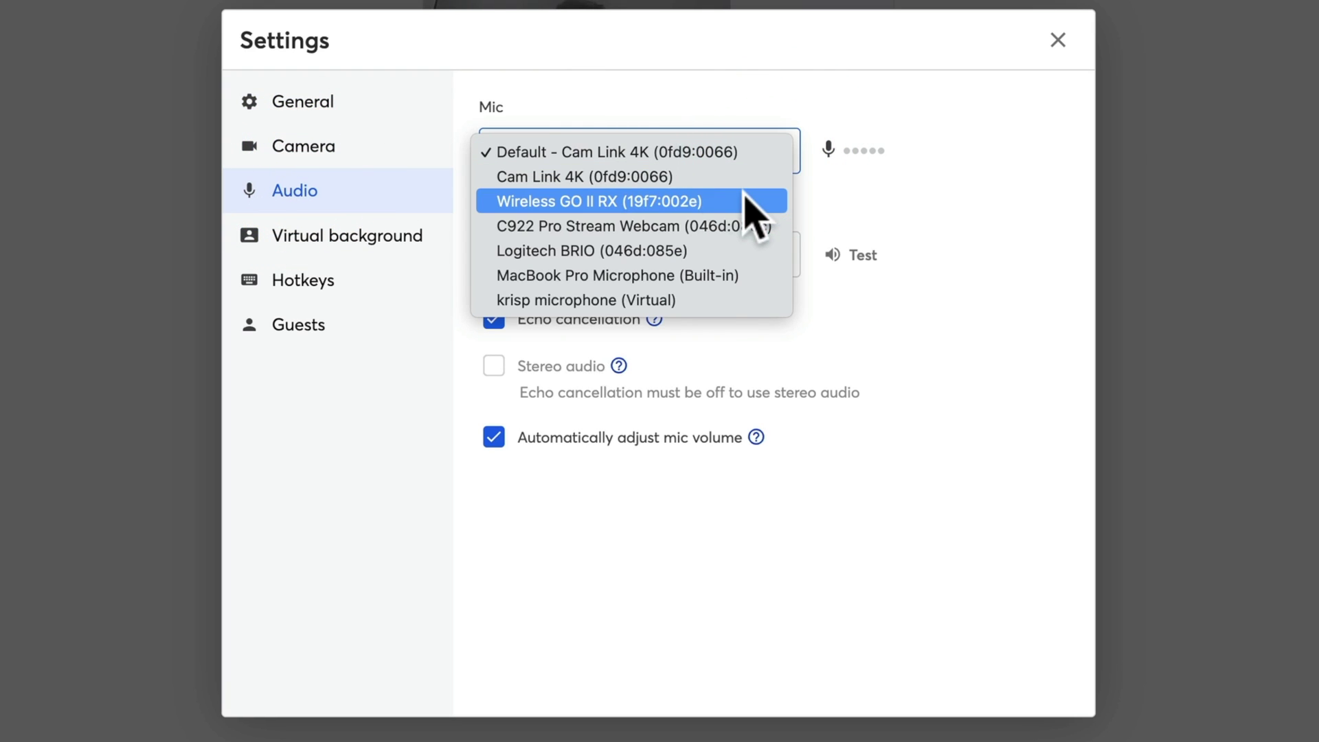
click(725, 273)
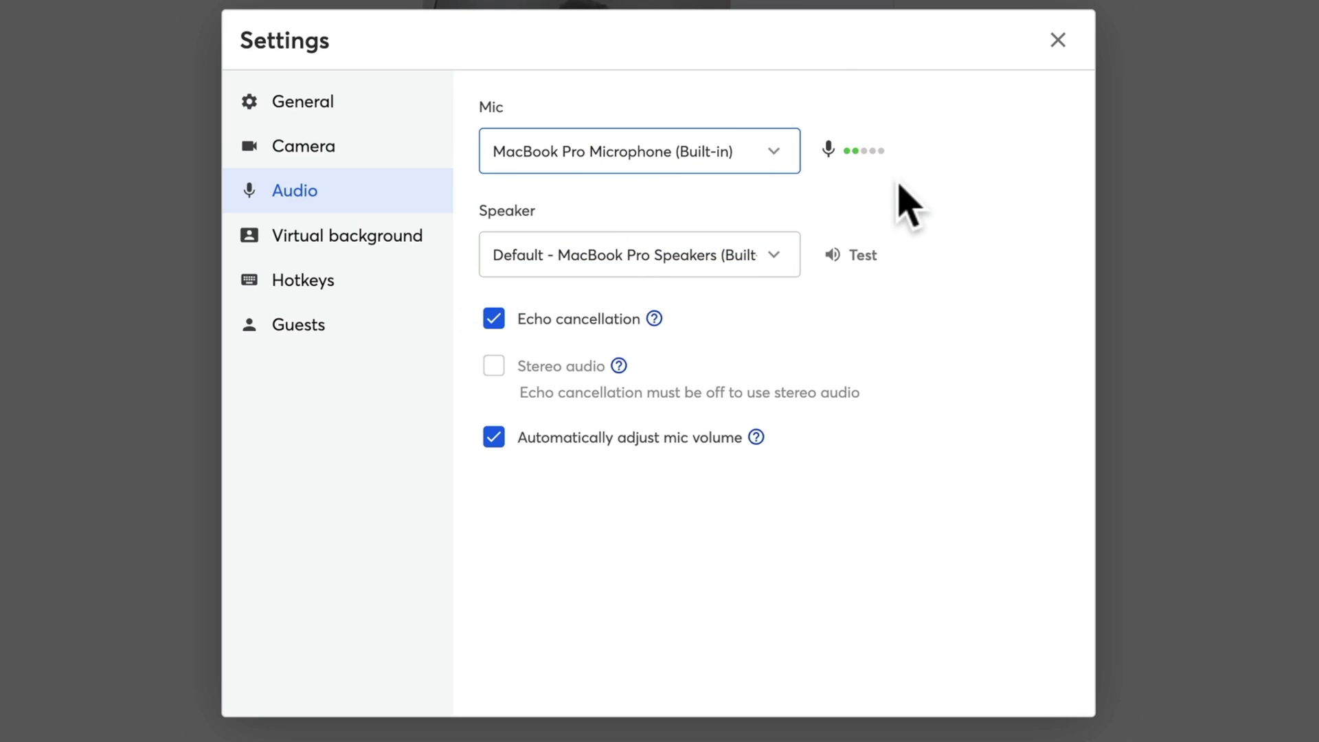
click(740, 273)
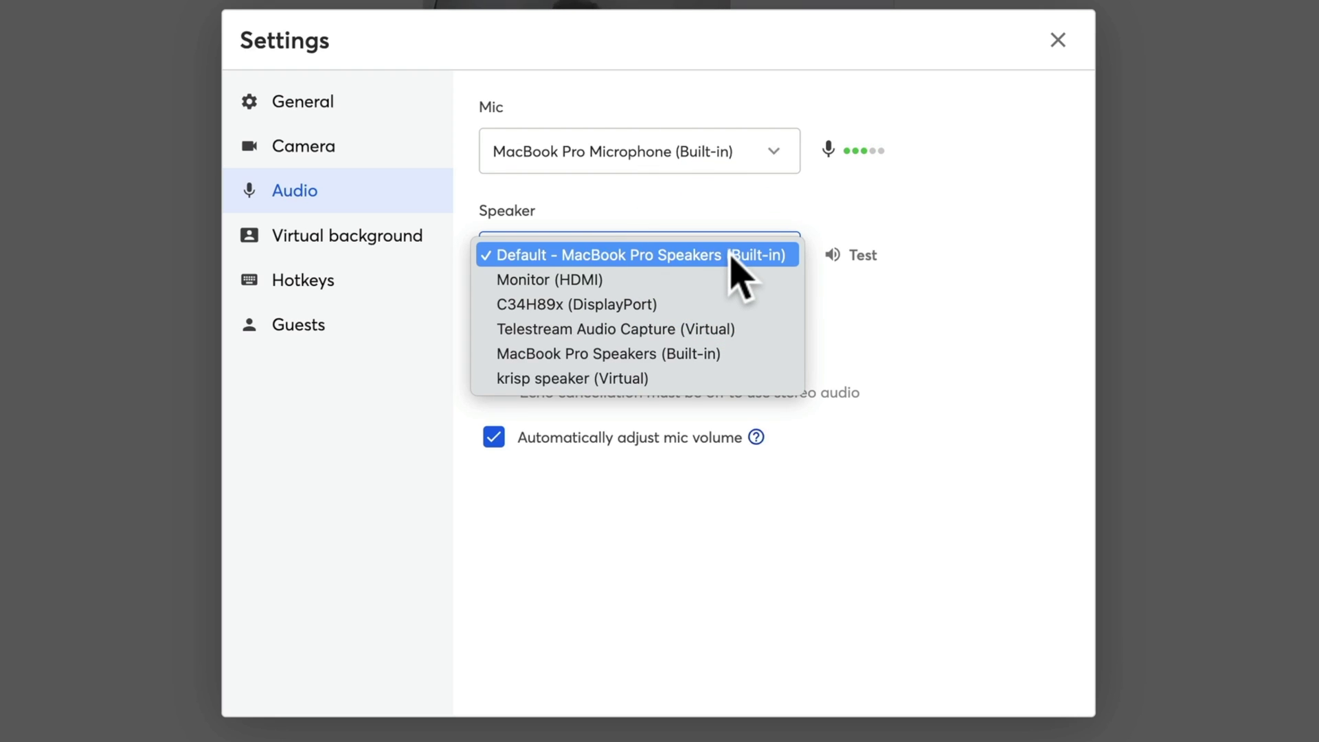
click(657, 254)
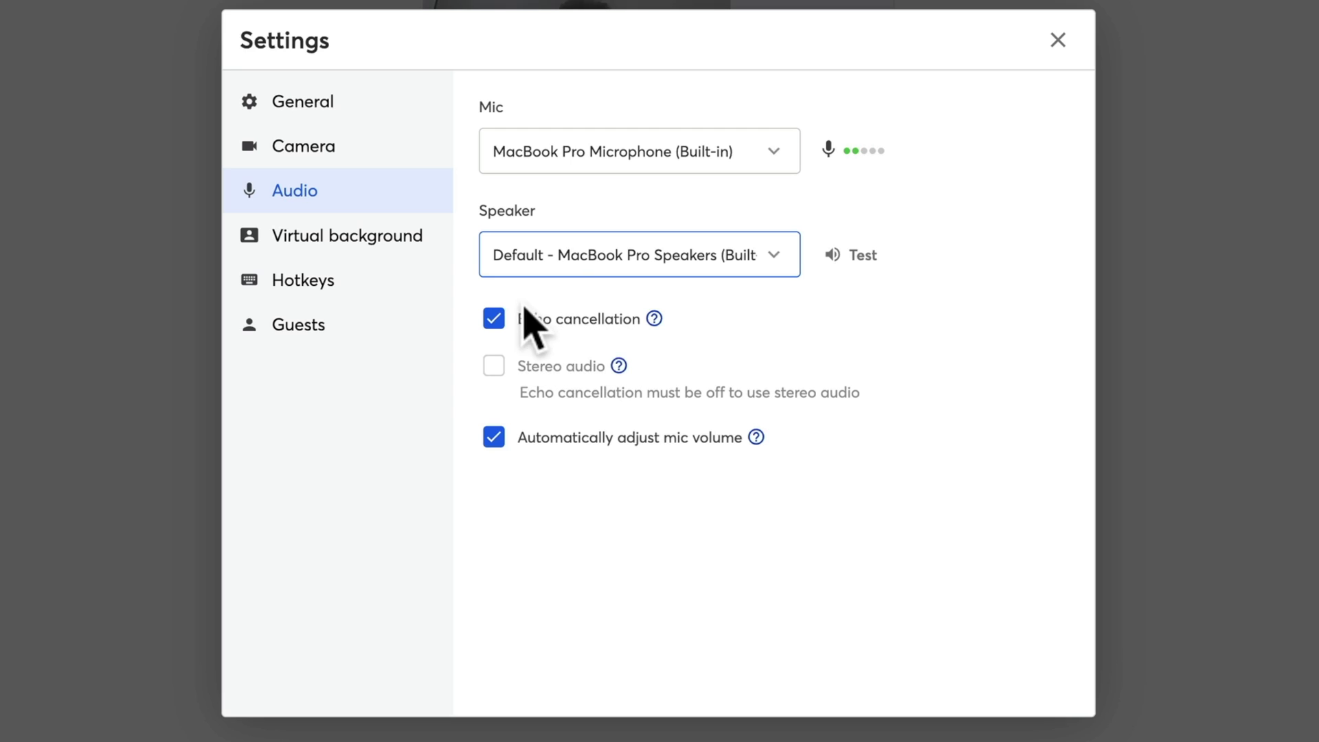
mouse_move(654, 322)
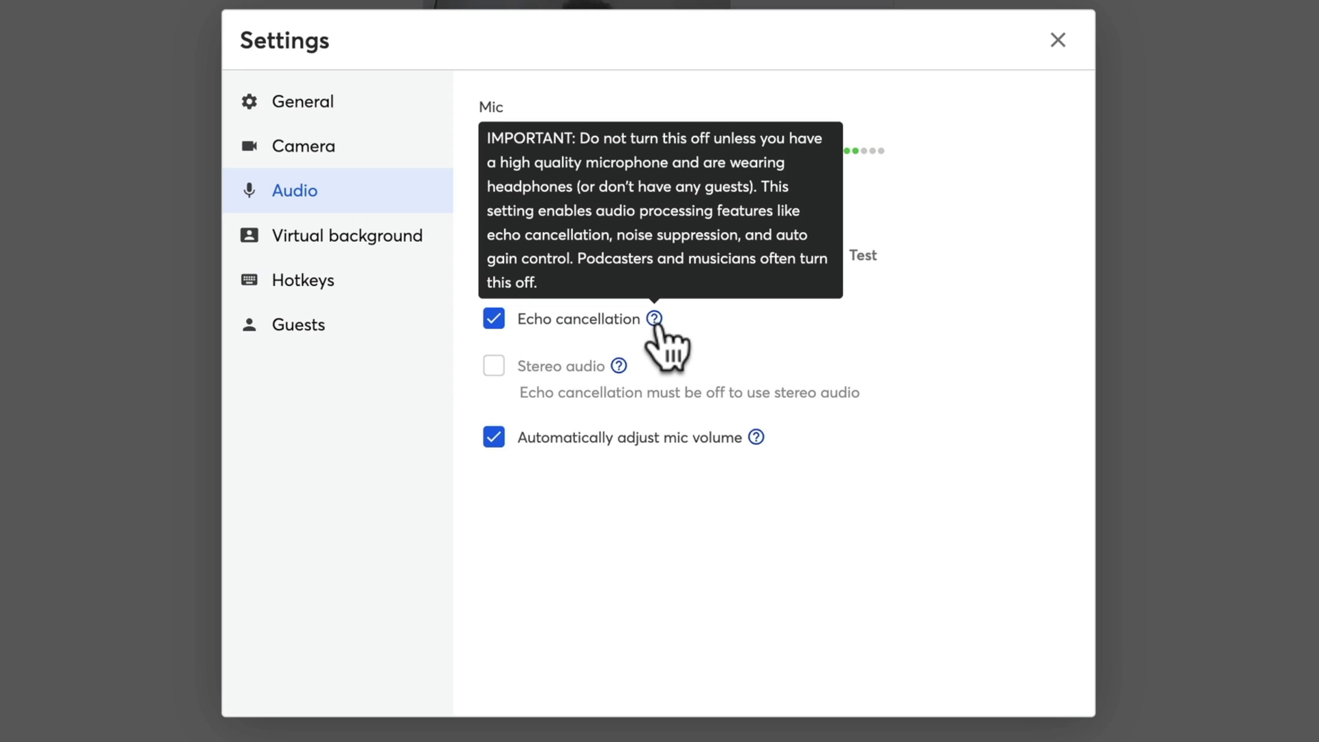
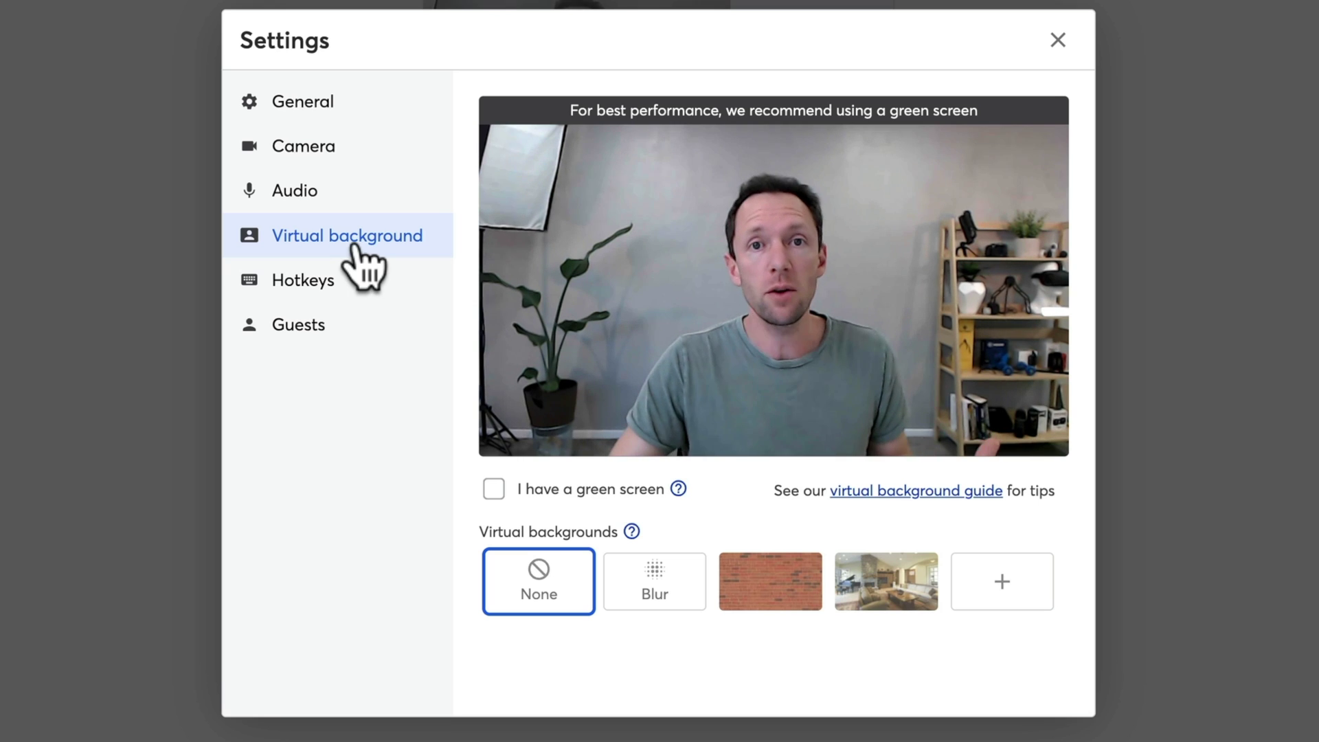
Try the blur, brick wall and living room virtual backgrounds, and turn on the green screen option
click(660, 600)
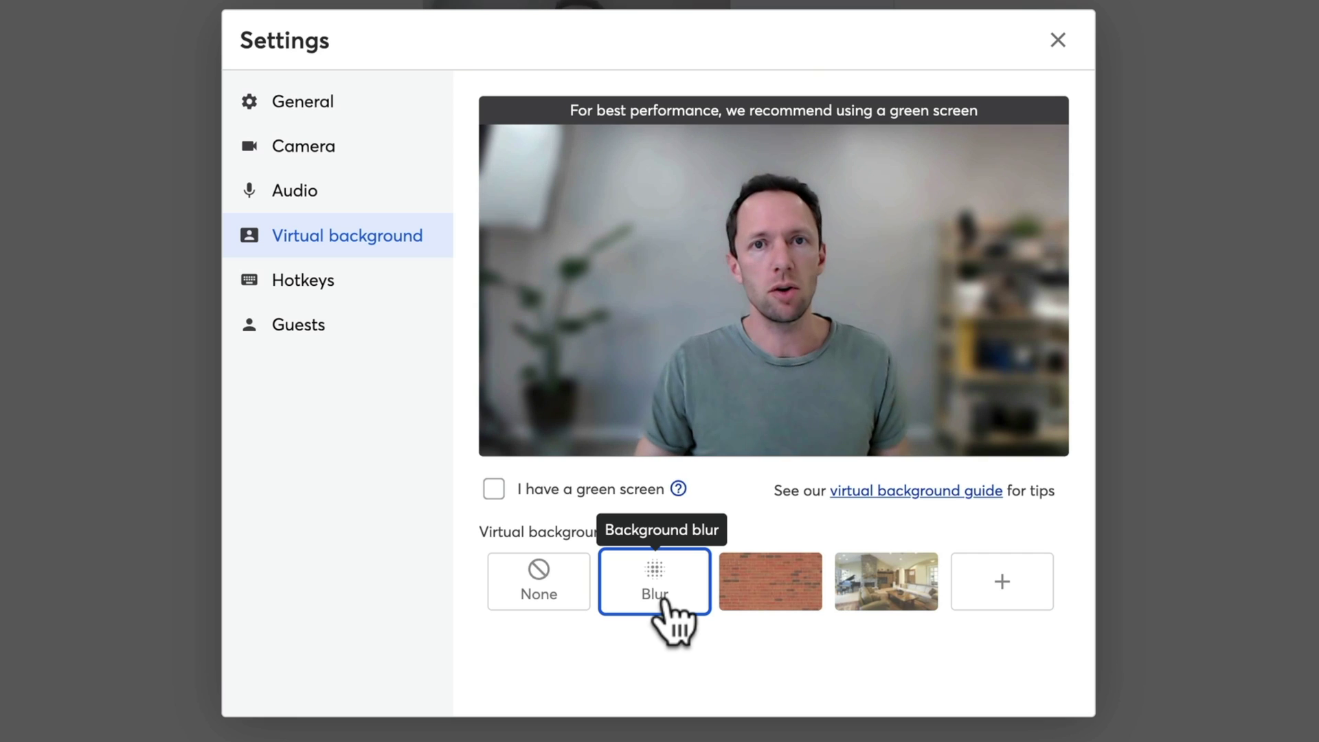
click(762, 597)
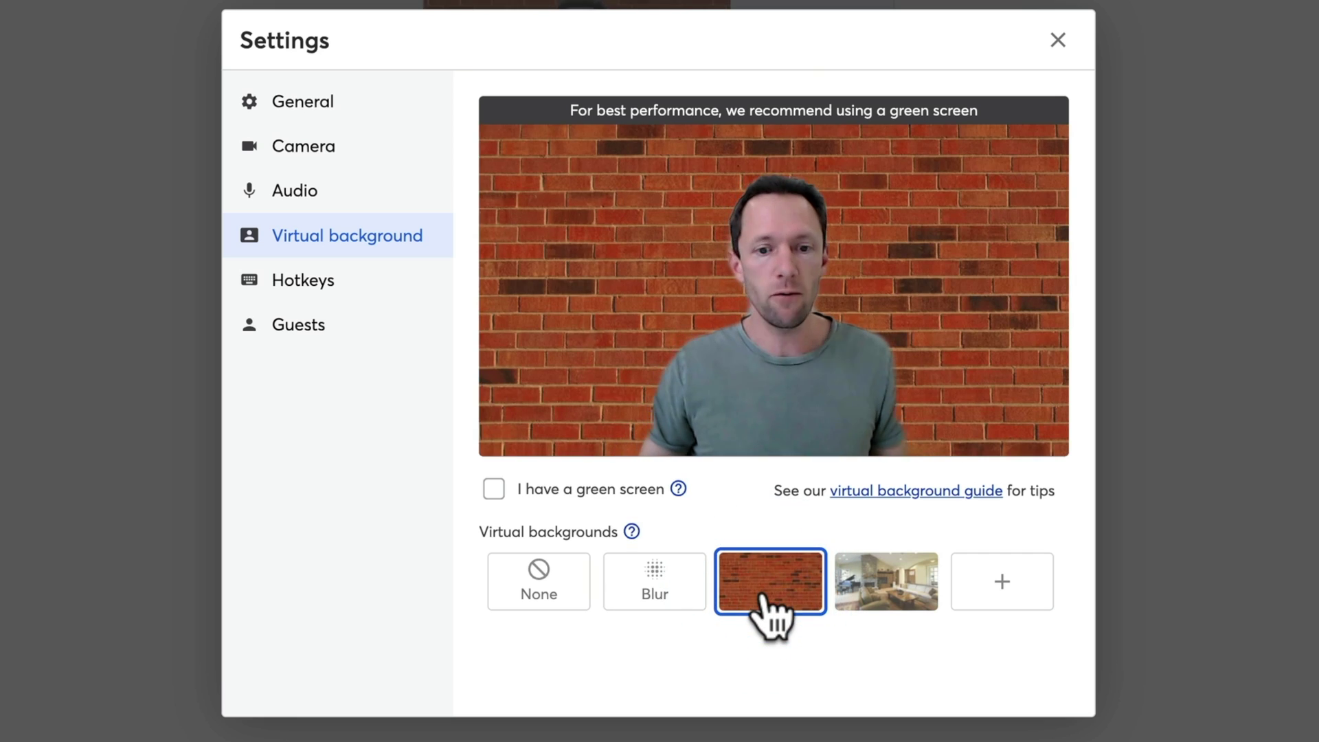
click(858, 594)
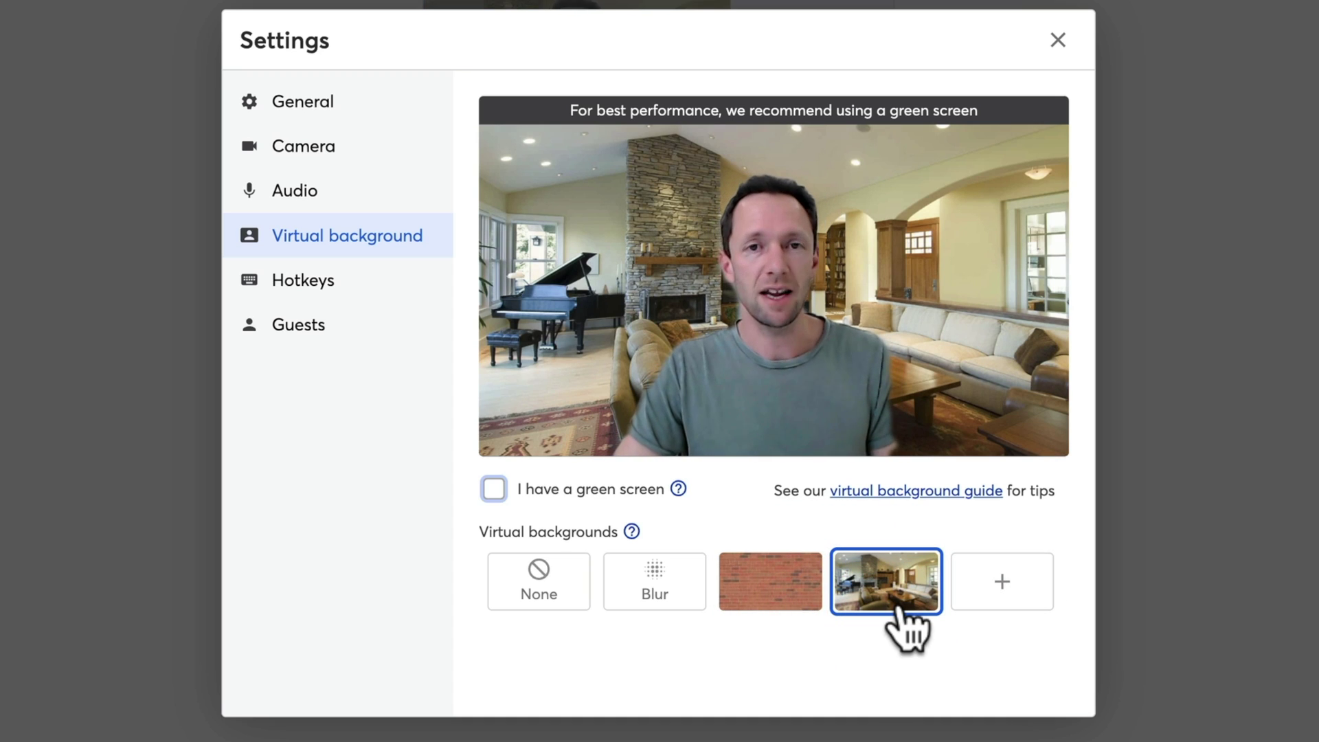
click(493, 489)
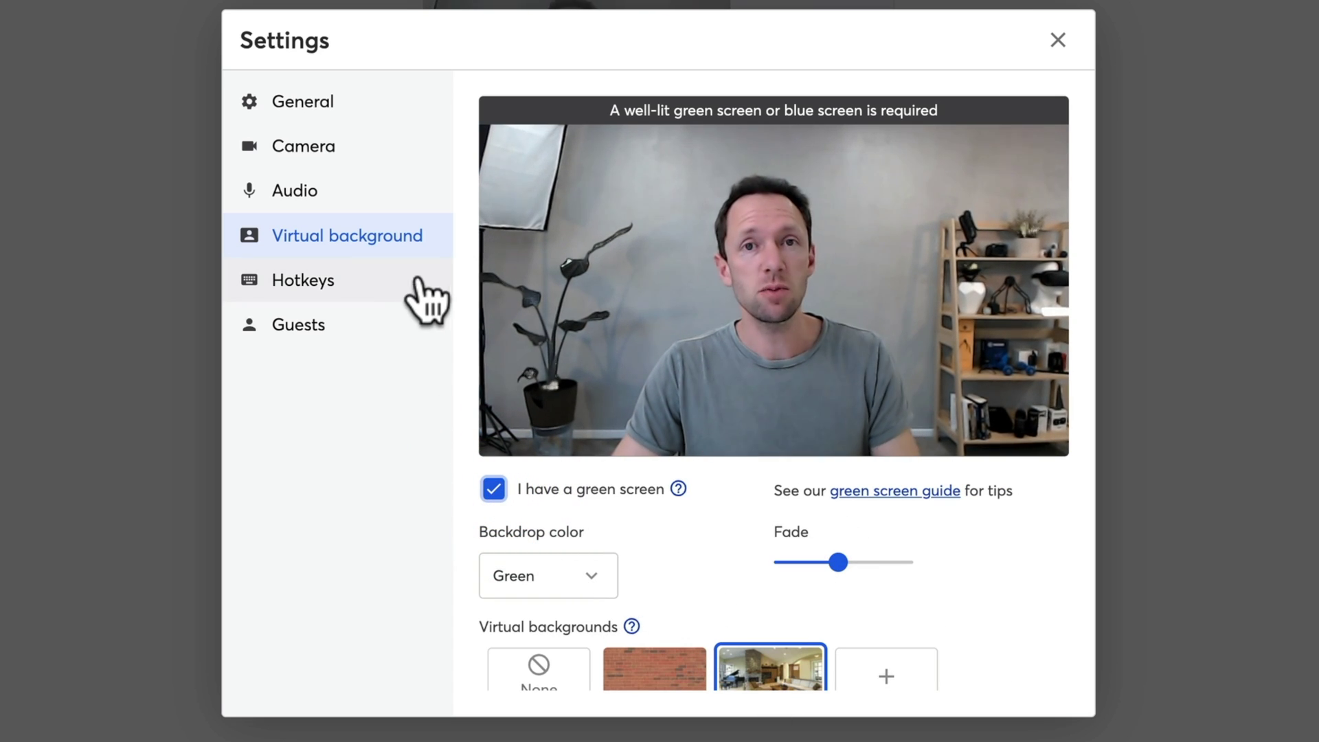
Leave the settings, enter the studio under the existing display name, and add the host's audio and video to the stream
click(323, 295)
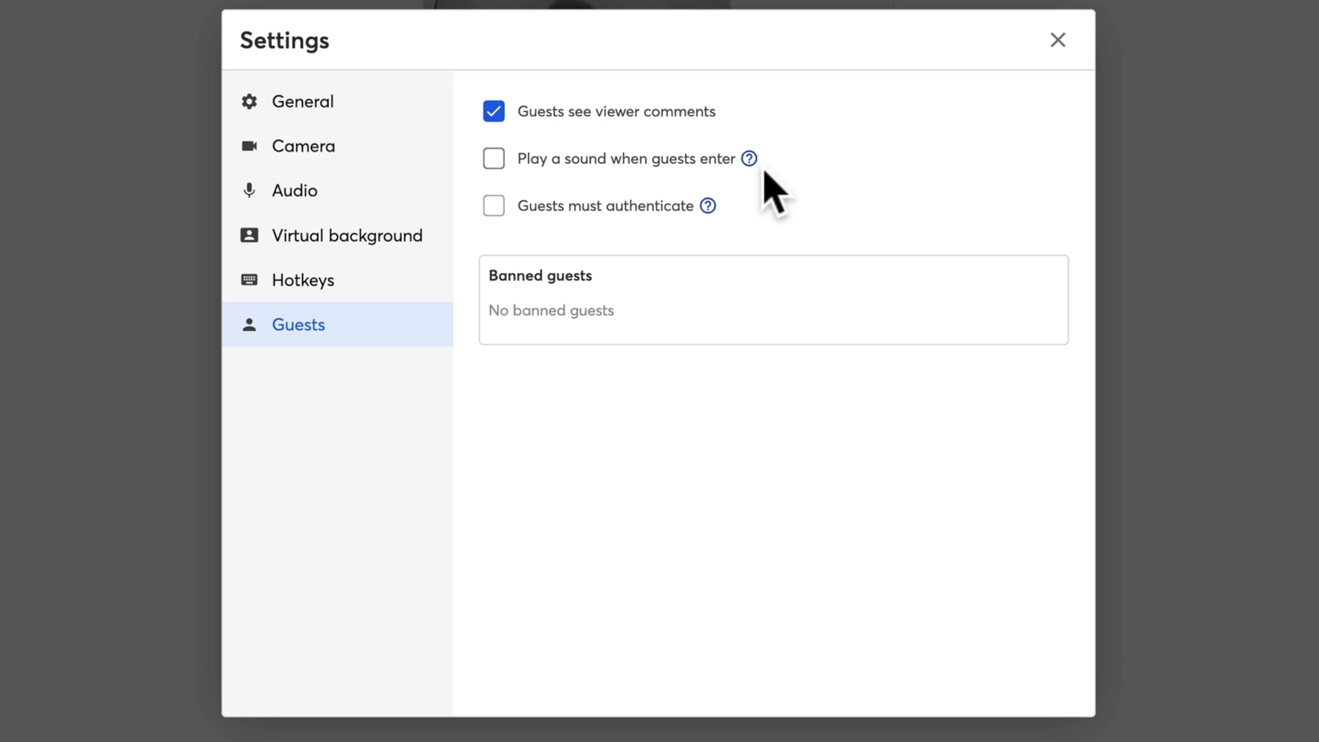
click(1058, 40)
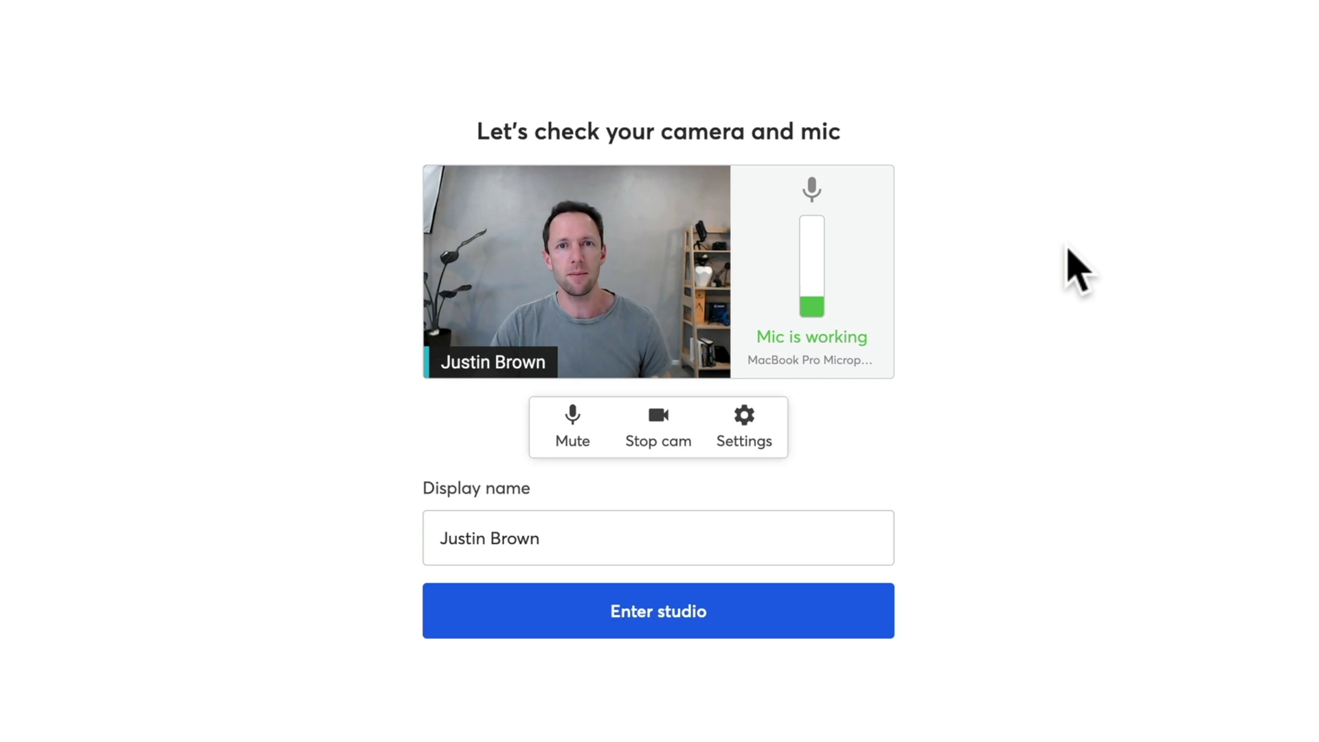
triple_click(556, 521)
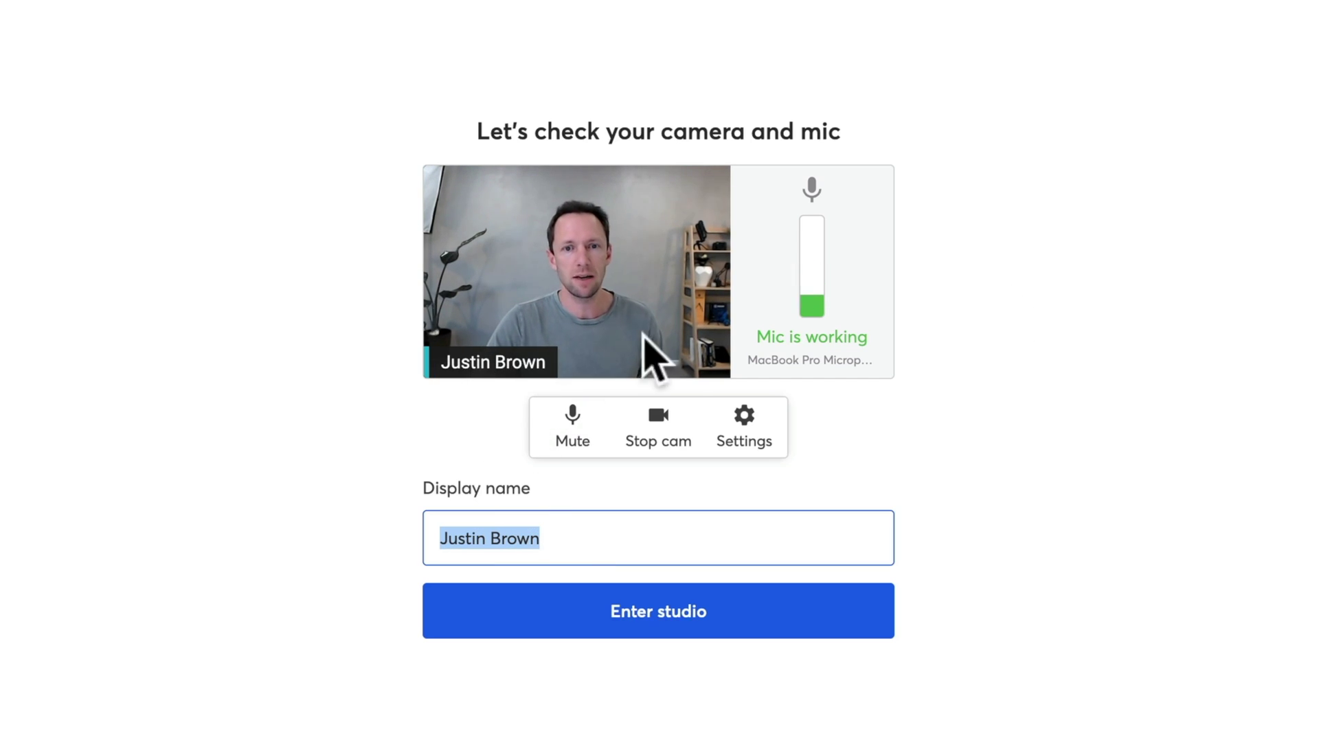
click(749, 625)
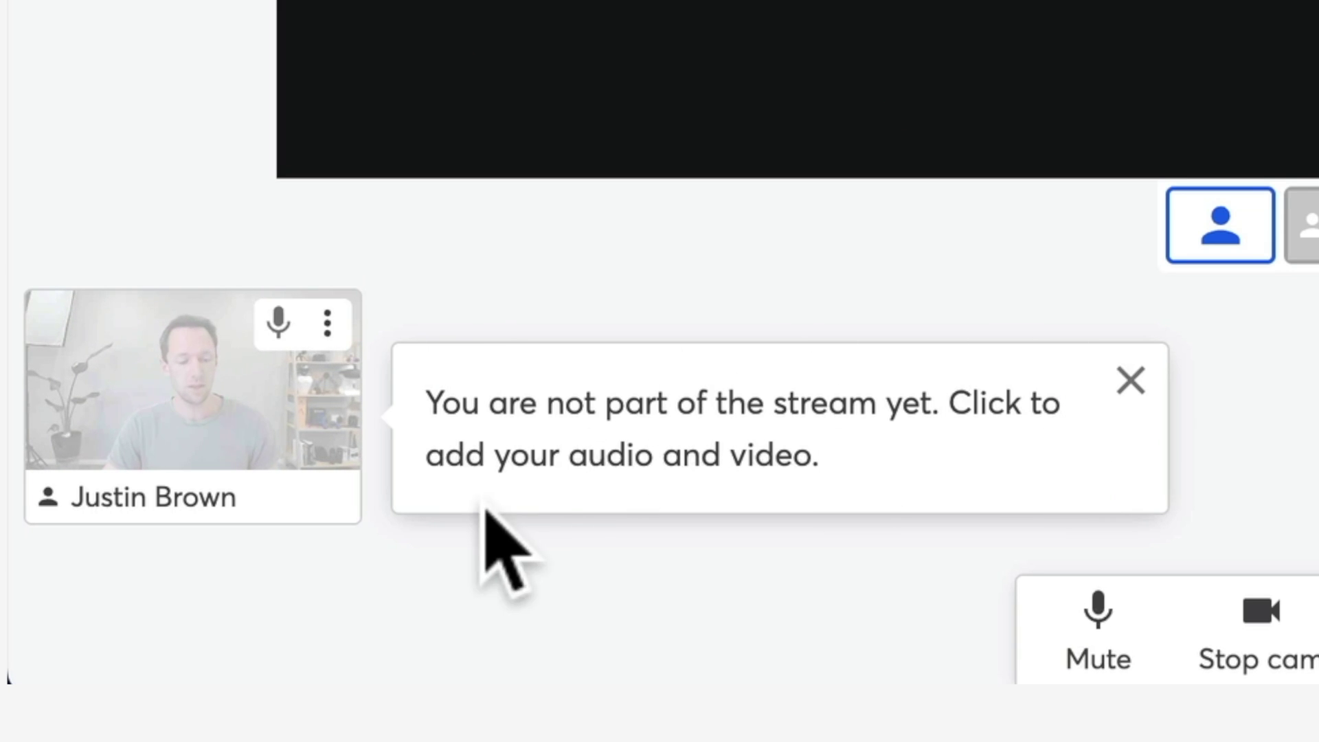
click(168, 412)
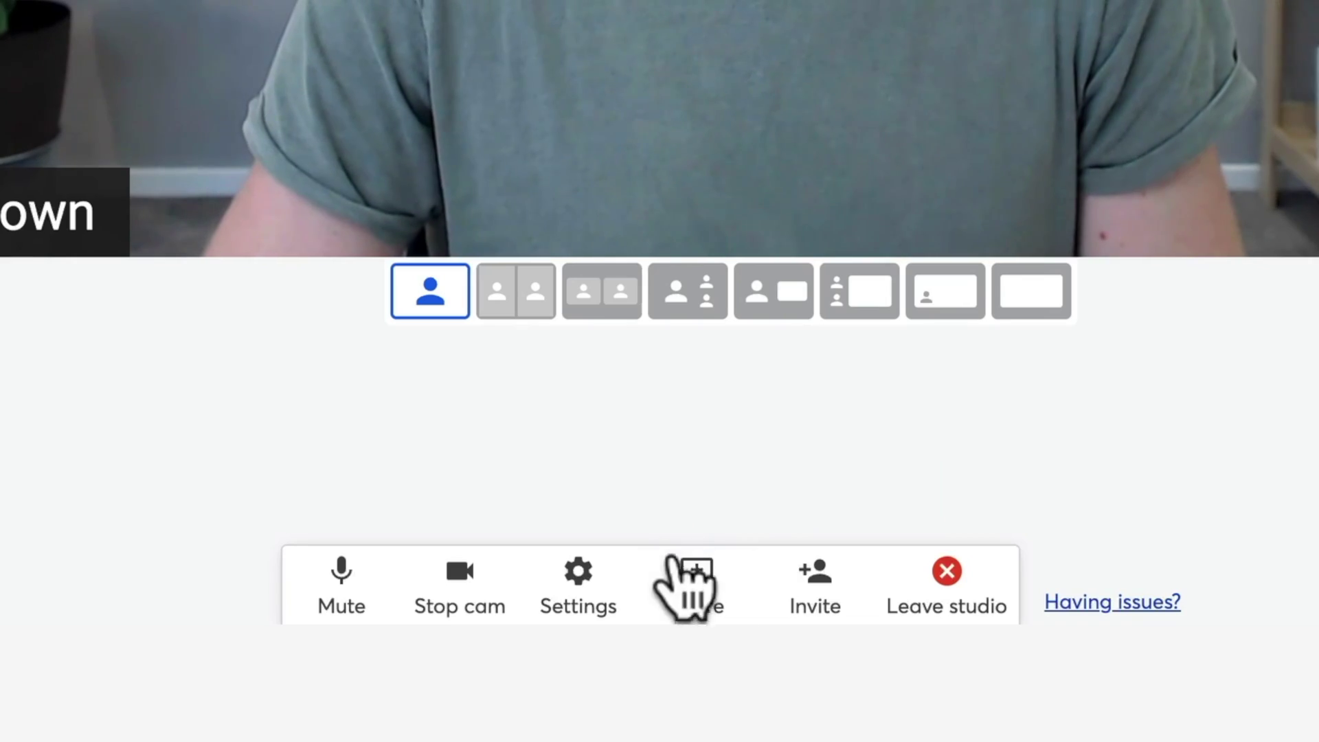
Share the FaceTime HD Camera as an extra camera at Full High Definition (1080p)
click(694, 574)
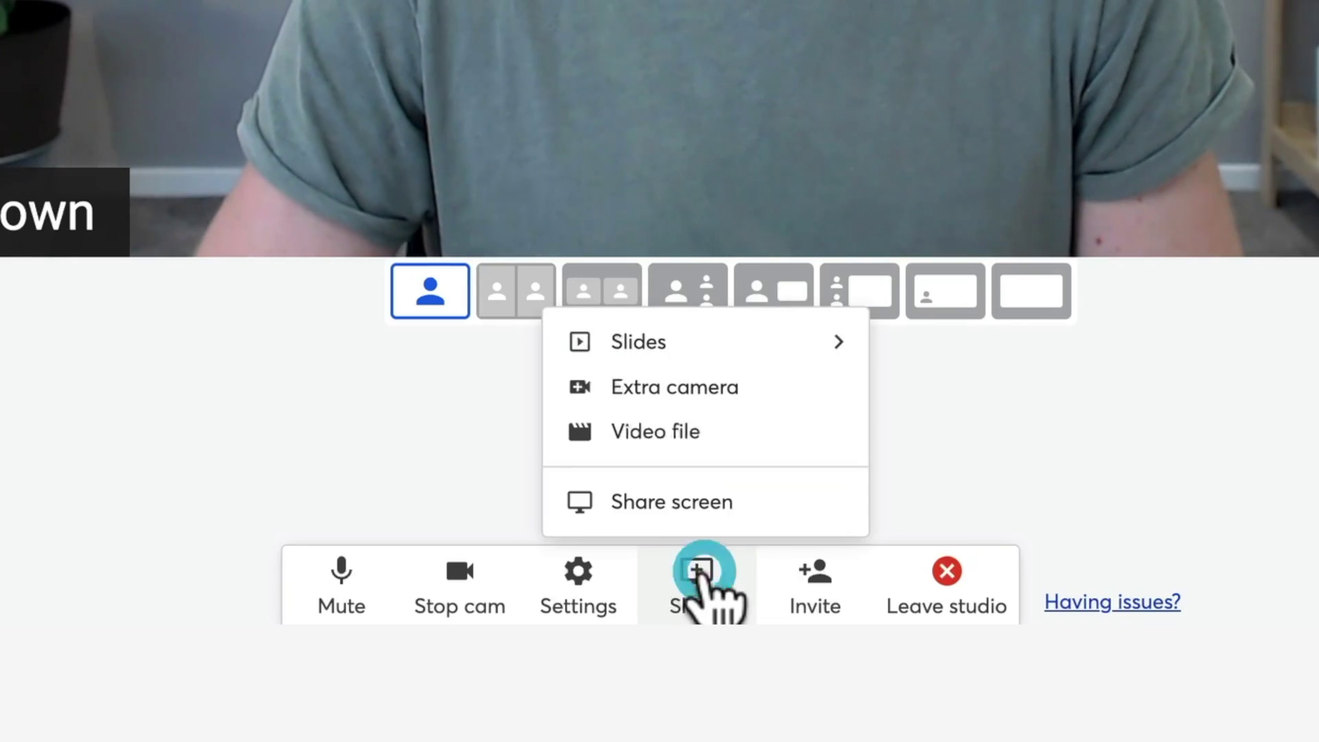
click(706, 389)
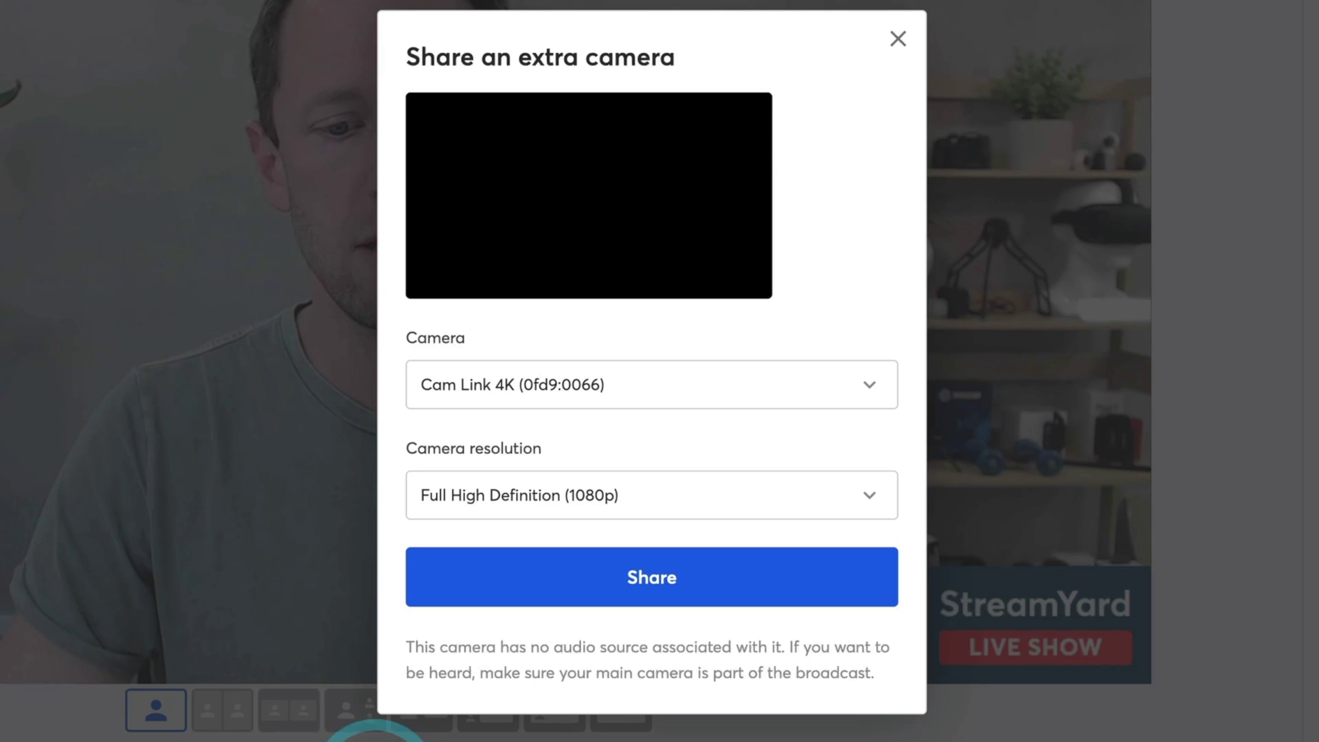
click(604, 384)
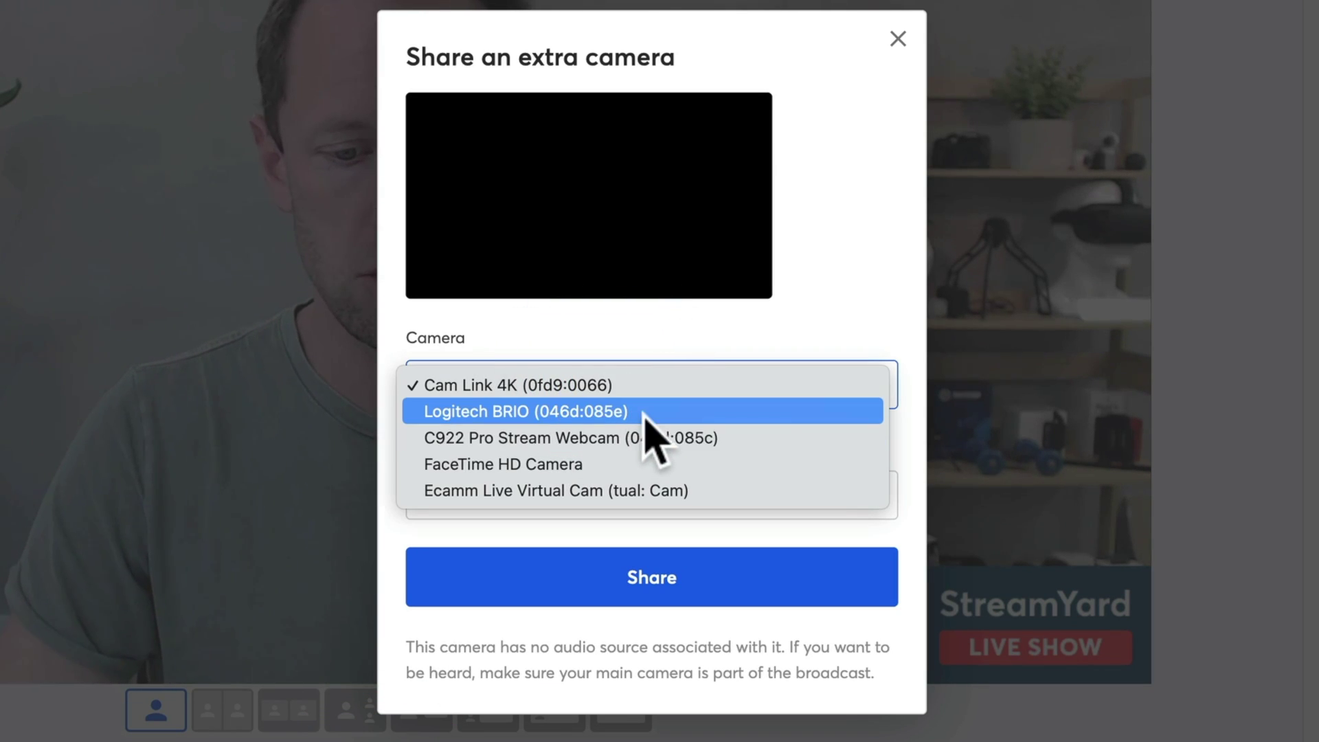
click(672, 461)
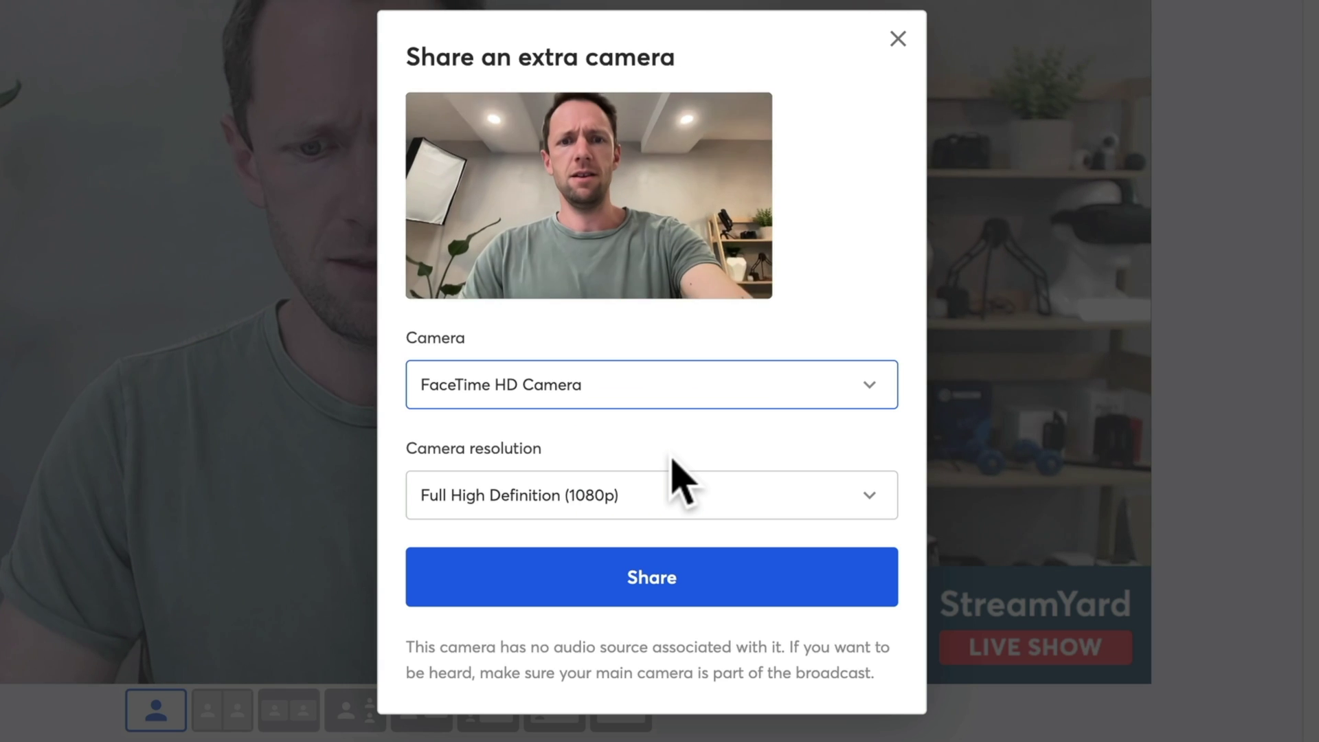
click(627, 491)
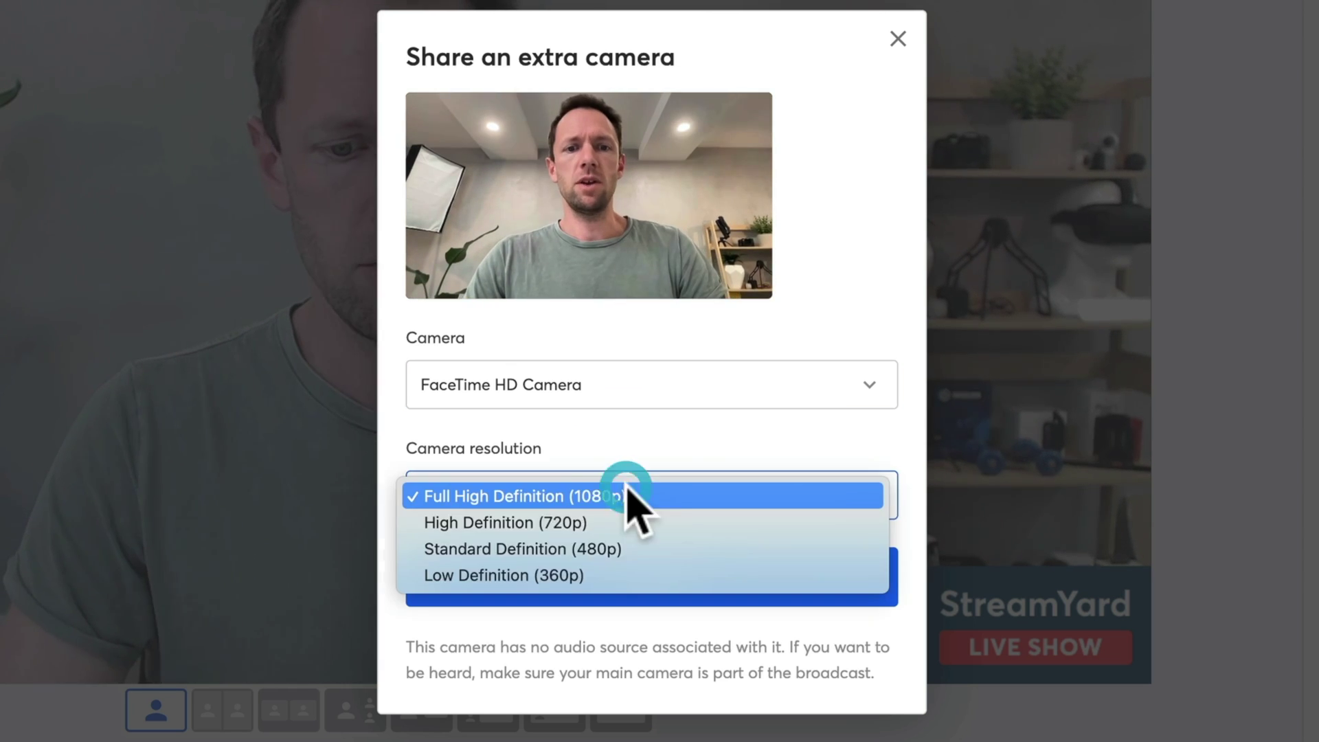
click(680, 494)
click(697, 595)
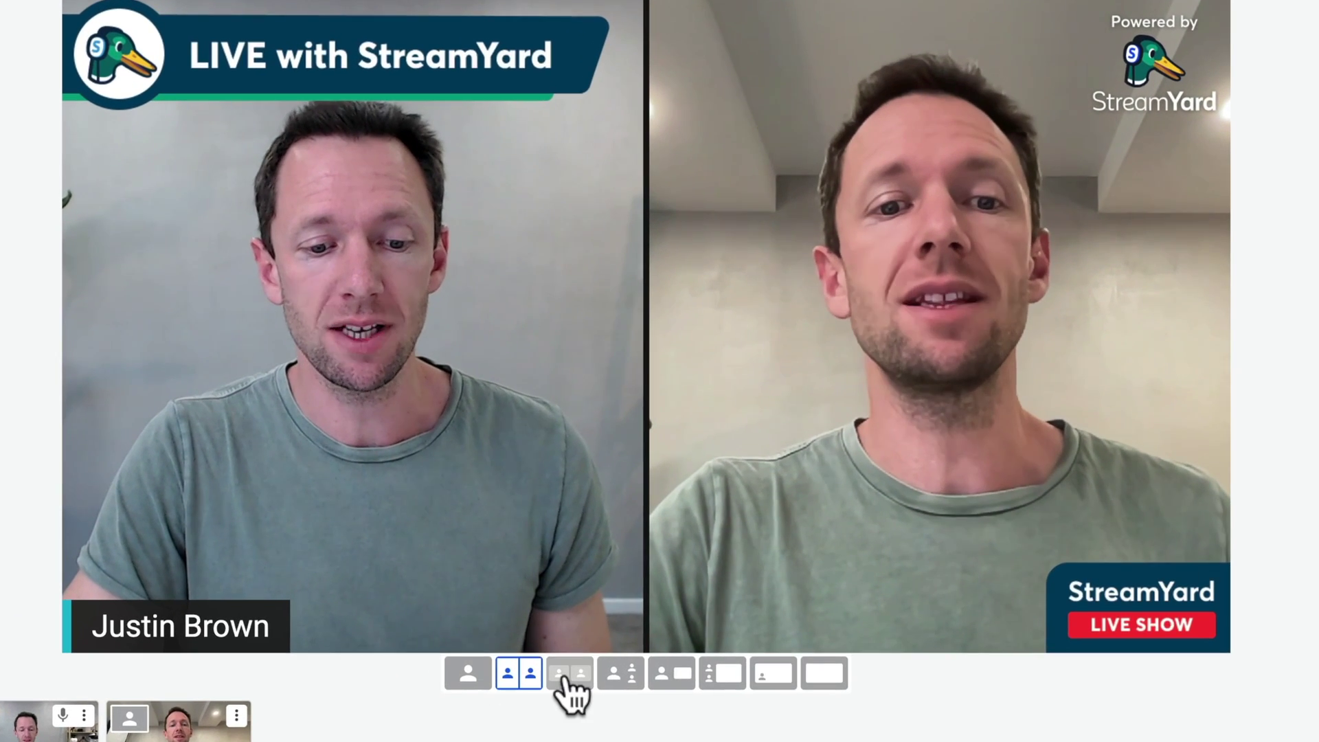
Try the Group and cropped side-by-side layouts, and set the stream to the Solo layout
click(536, 642)
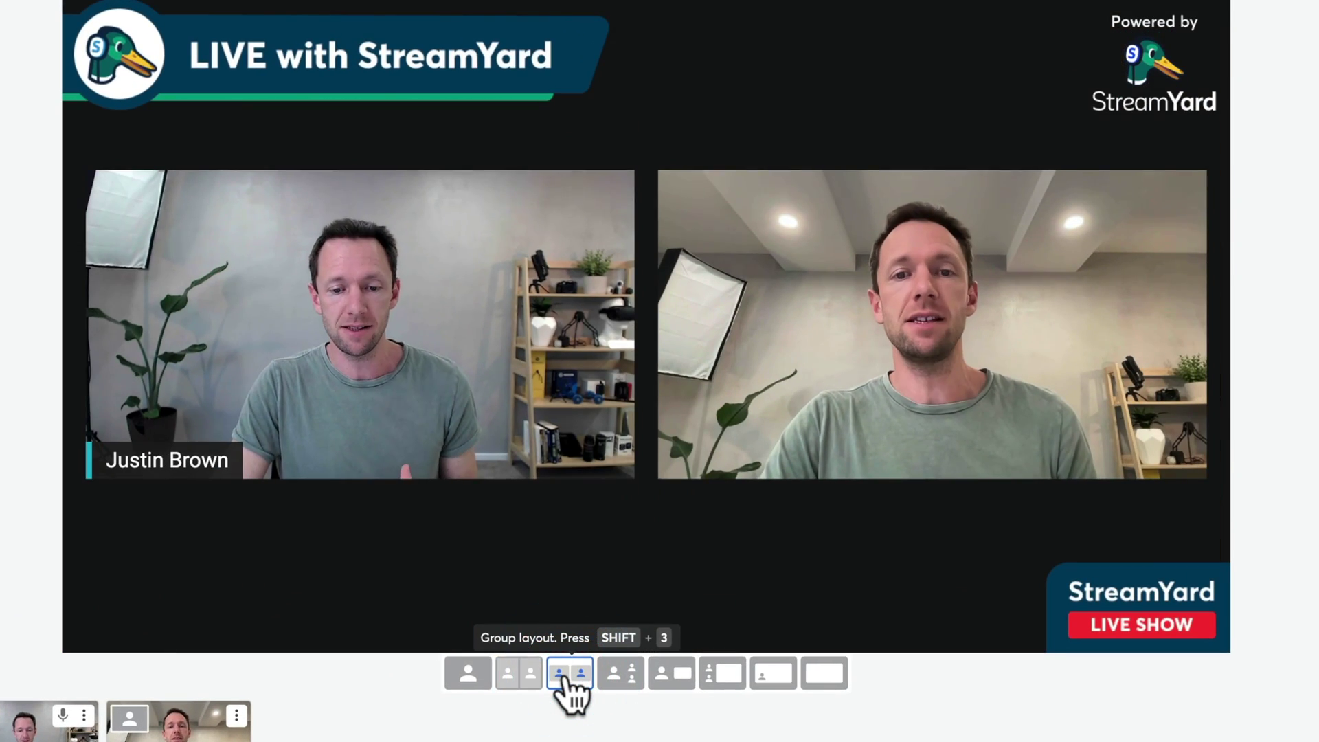
click(519, 677)
click(467, 677)
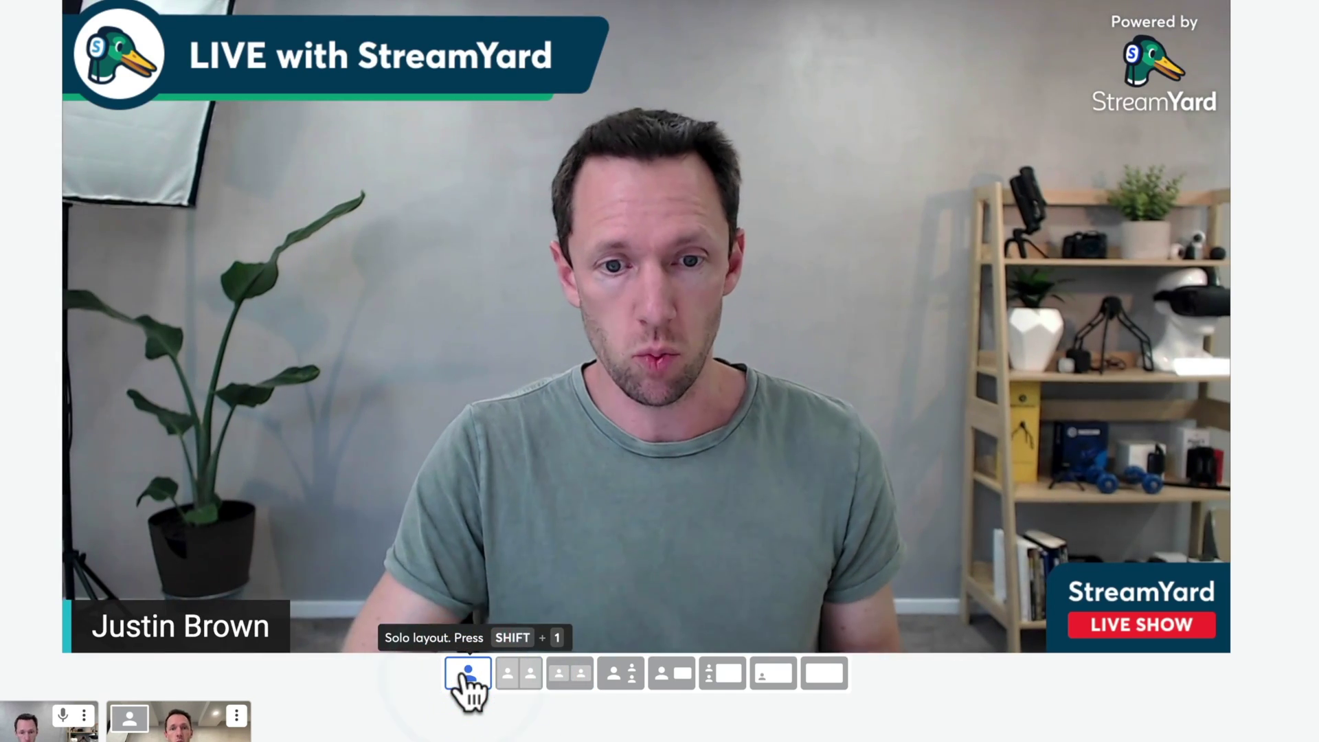
Switch the solo view back and forth between the main and extra cameras, ending on the extra camera
mouse_move(147, 718)
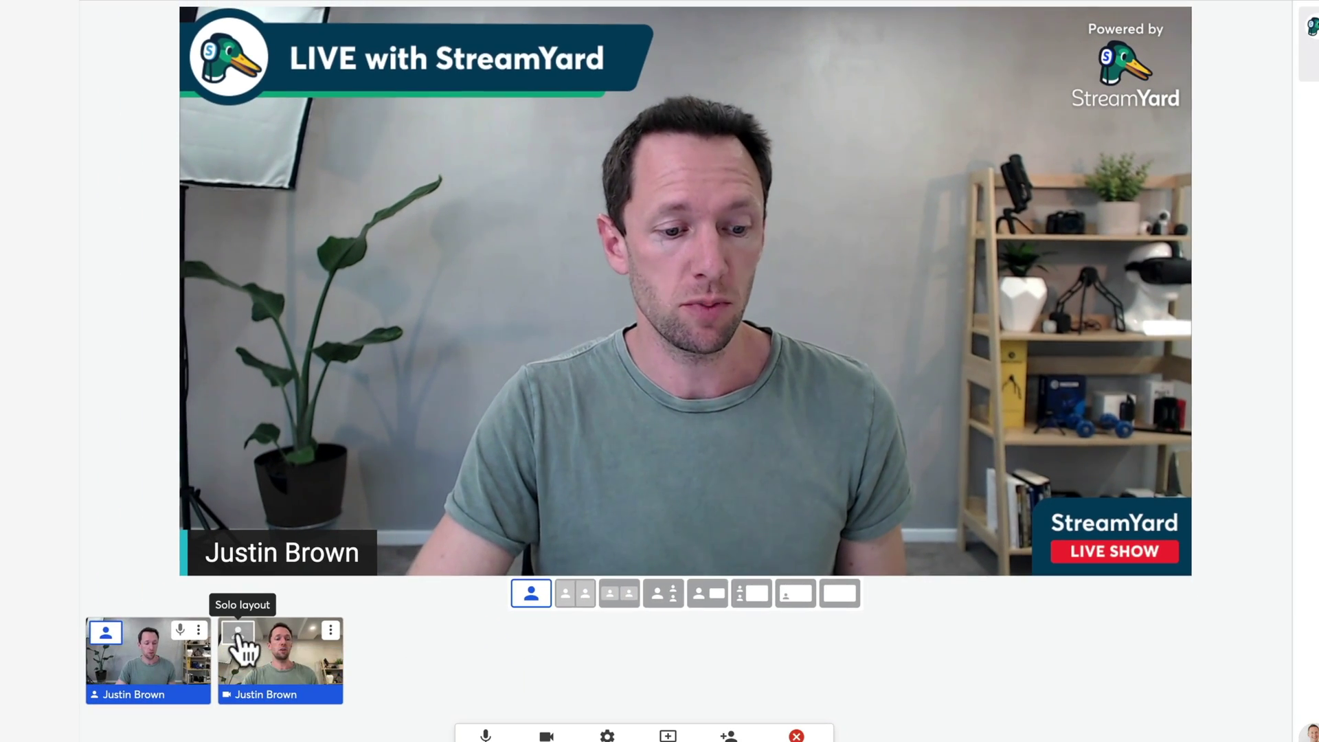
click(214, 652)
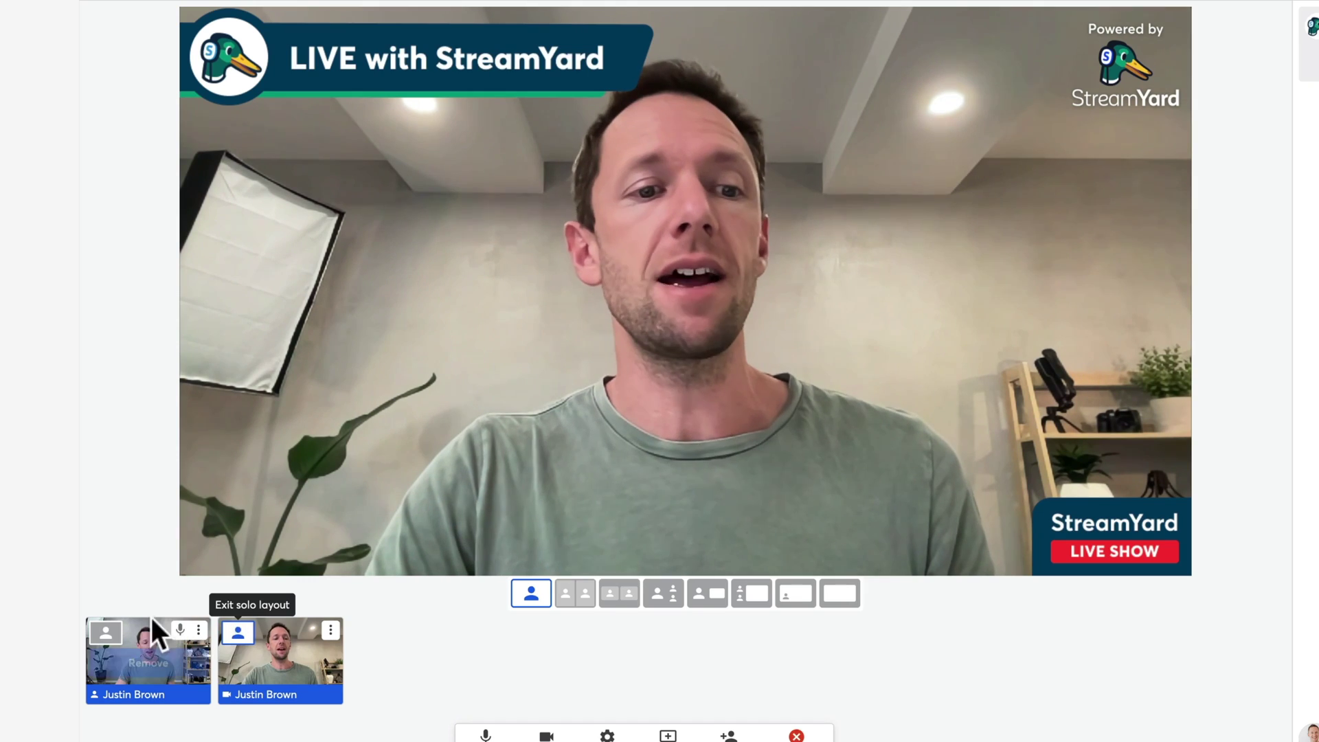
click(105, 632)
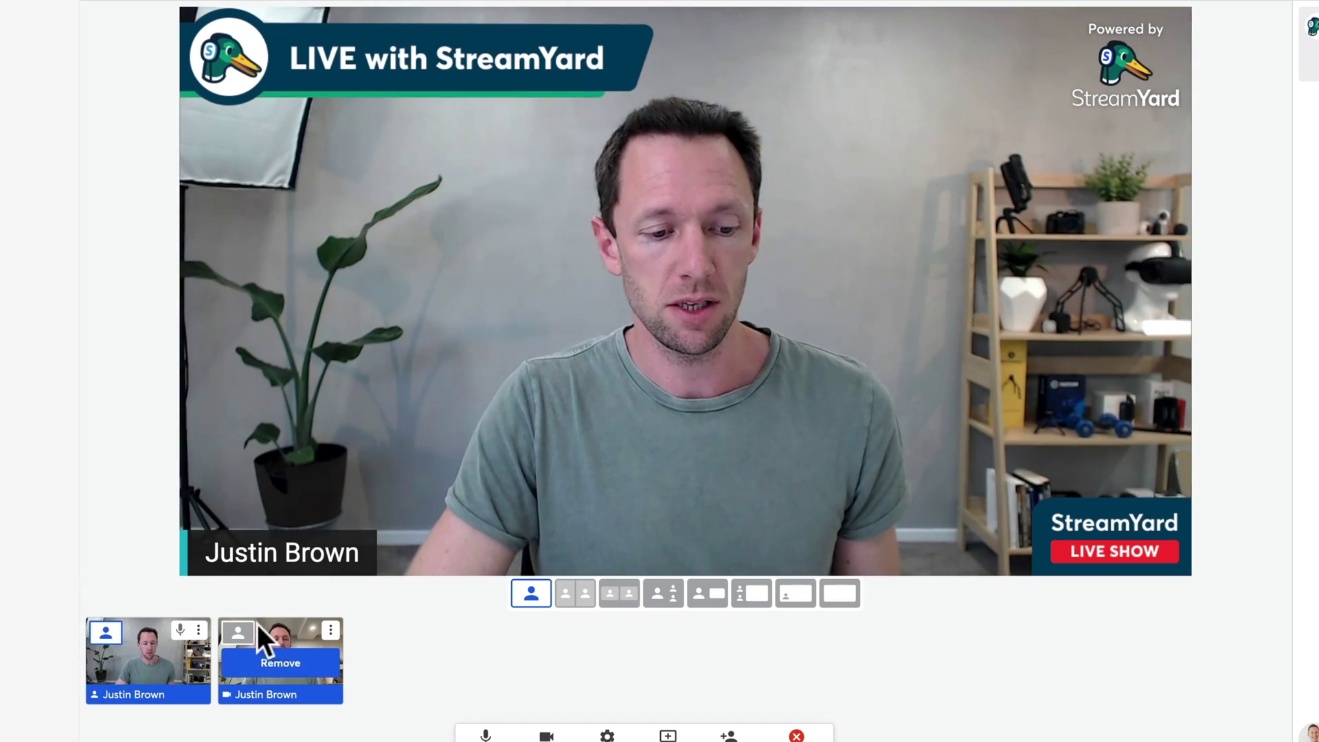
click(240, 628)
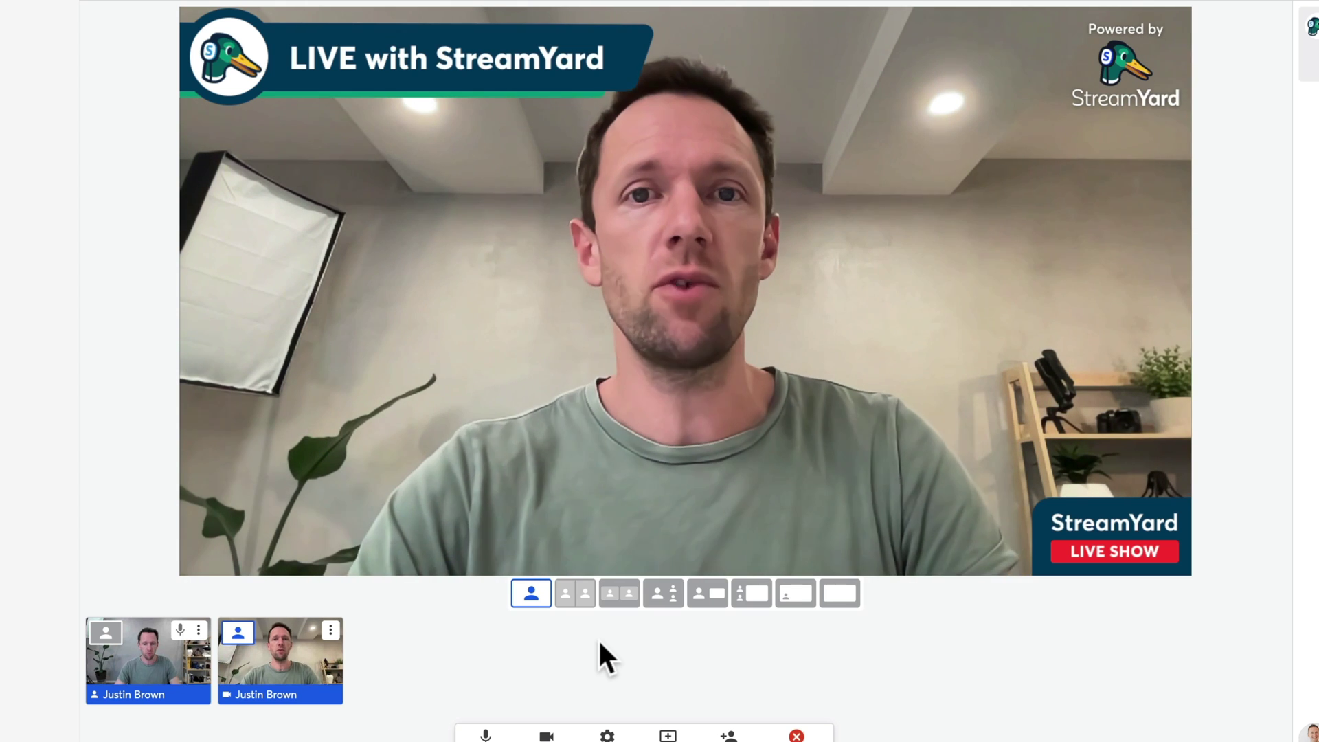
Remove the extra camera from the stream and bring it back on screen
mouse_move(297, 672)
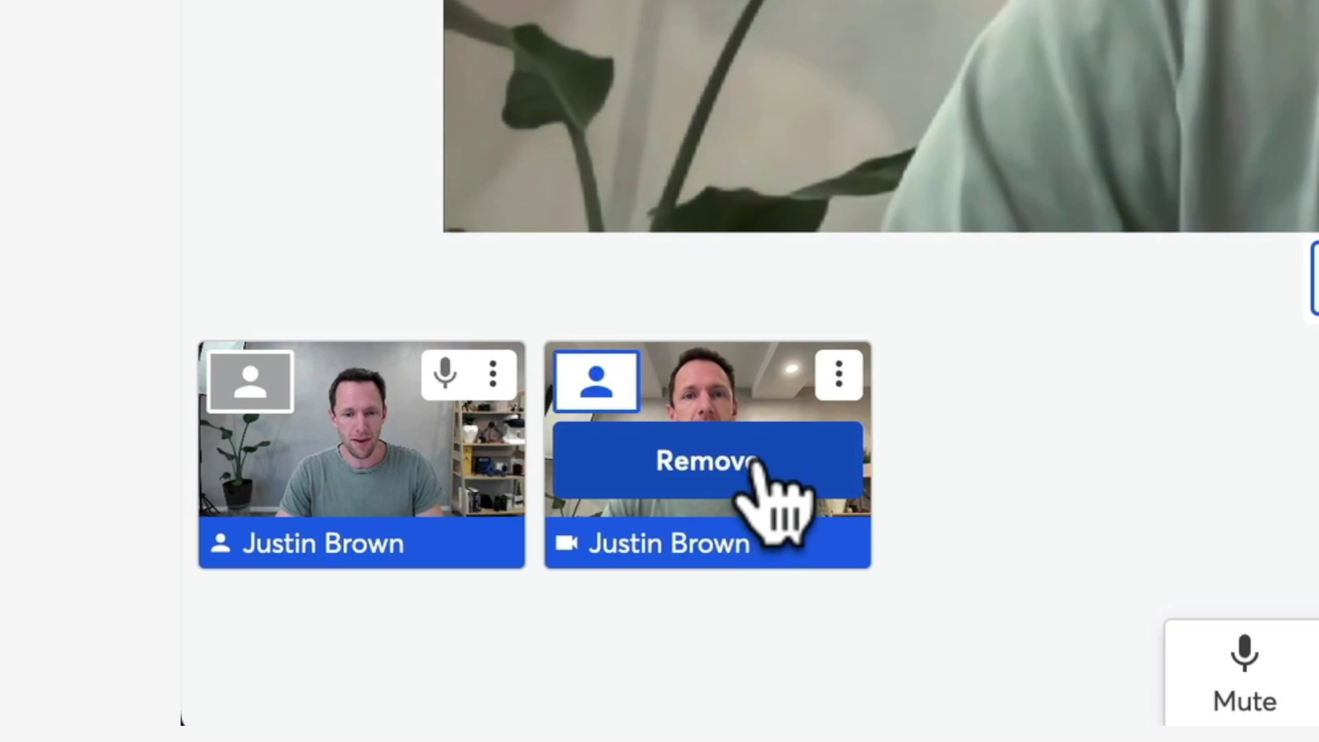
click(752, 465)
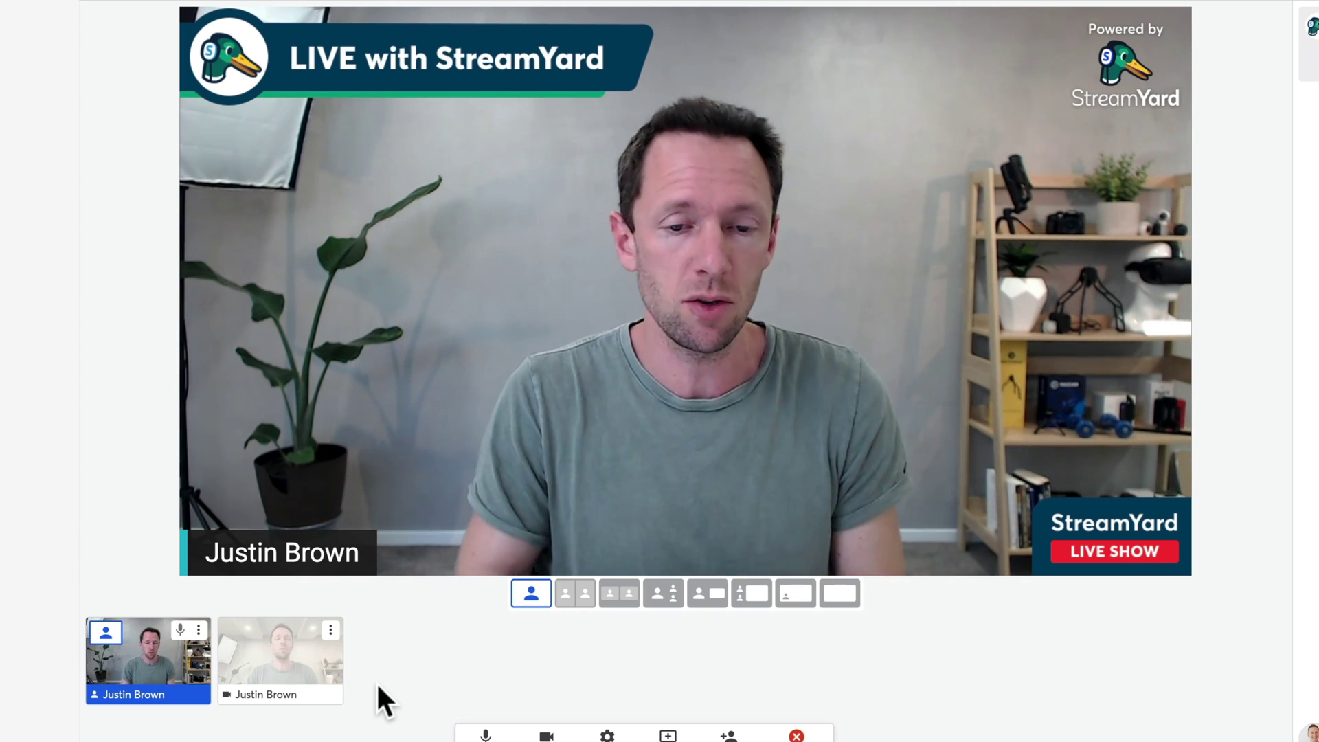
mouse_move(267, 679)
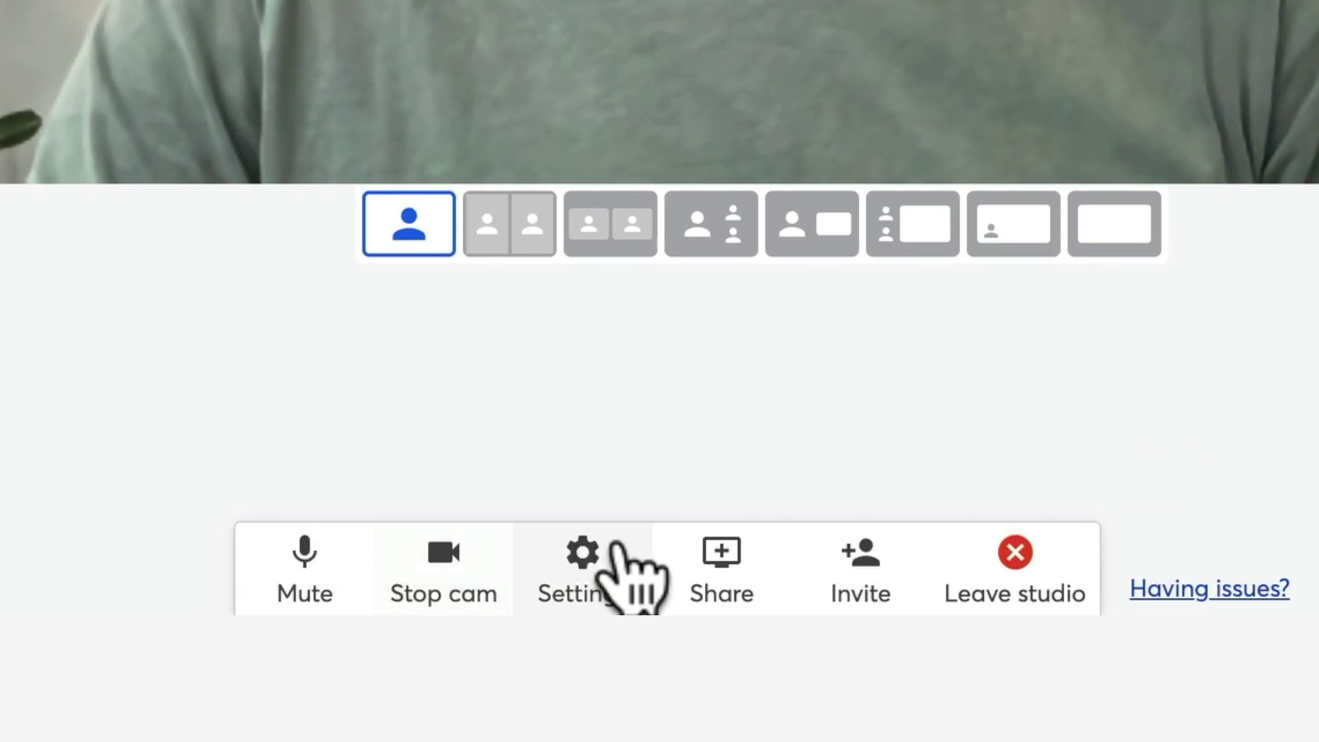
Check the camera settings, and review the slide sharing options and tips for uploading slides from the computer
click(617, 550)
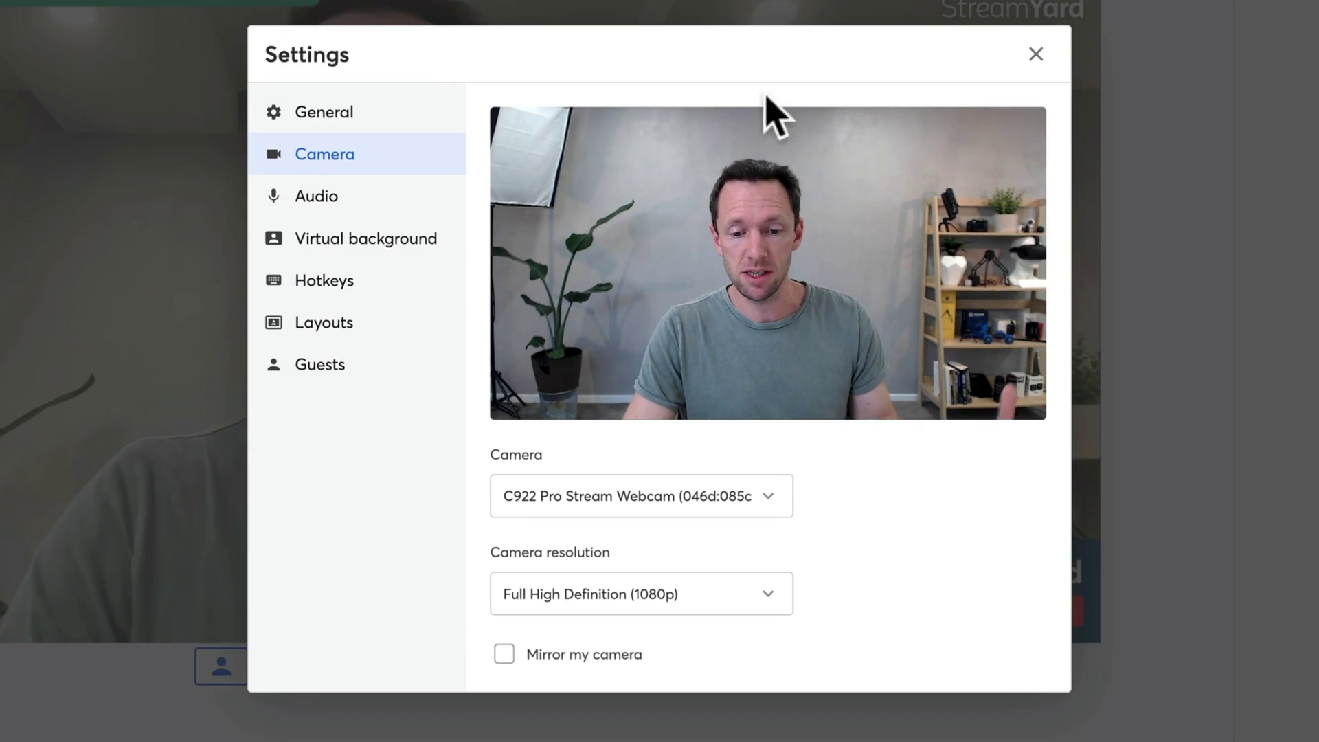
click(1036, 53)
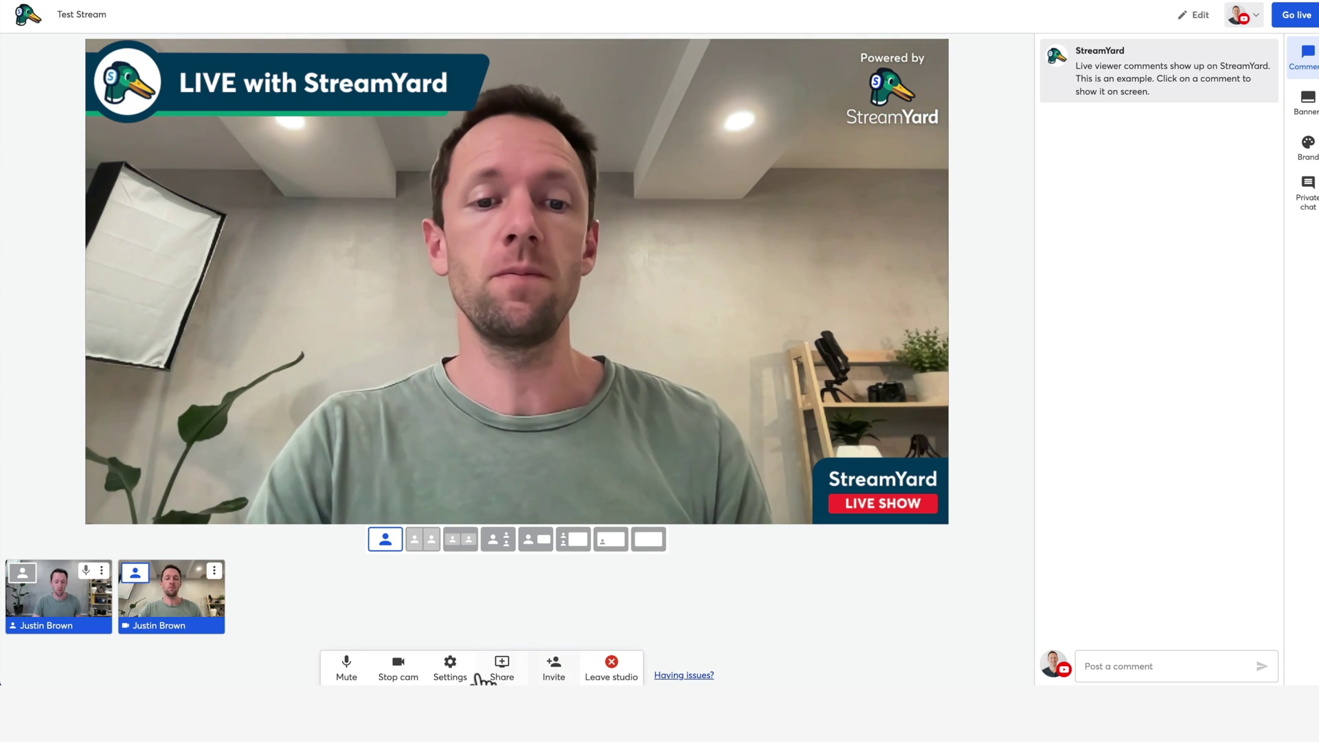
click(498, 670)
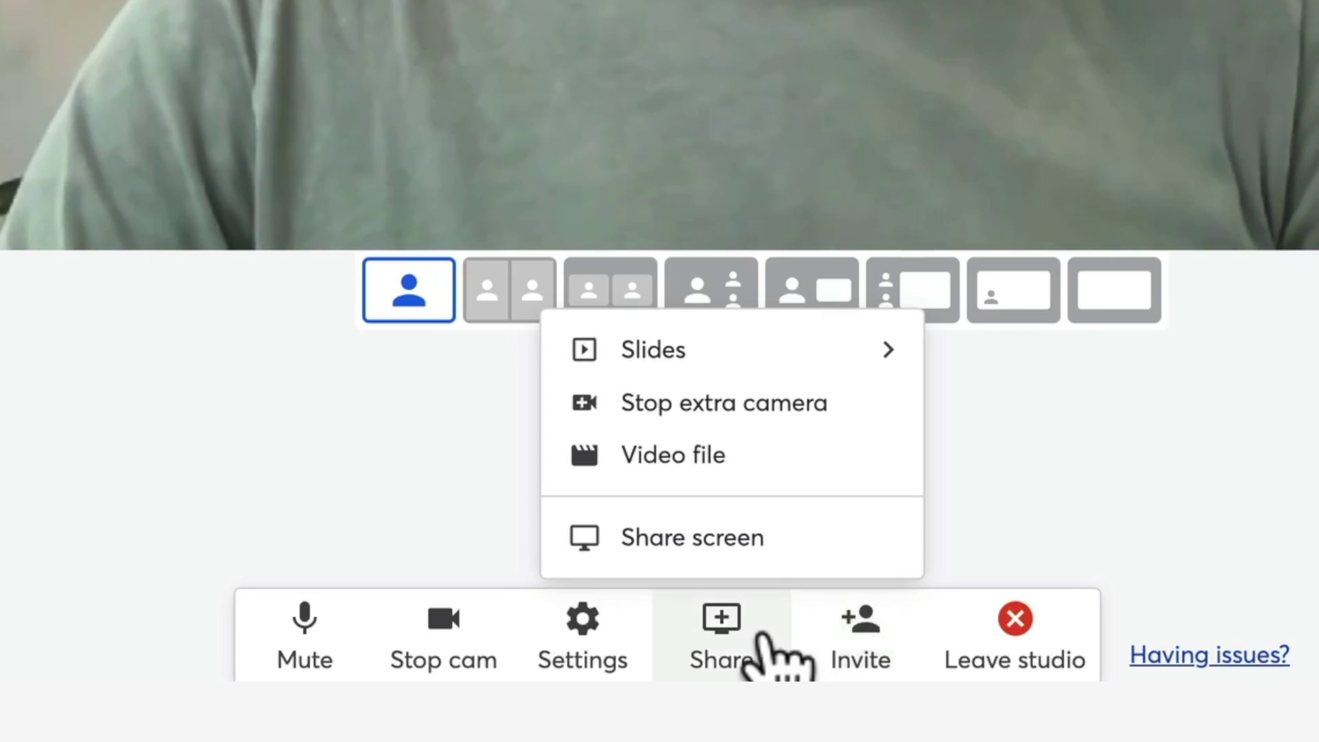
click(728, 364)
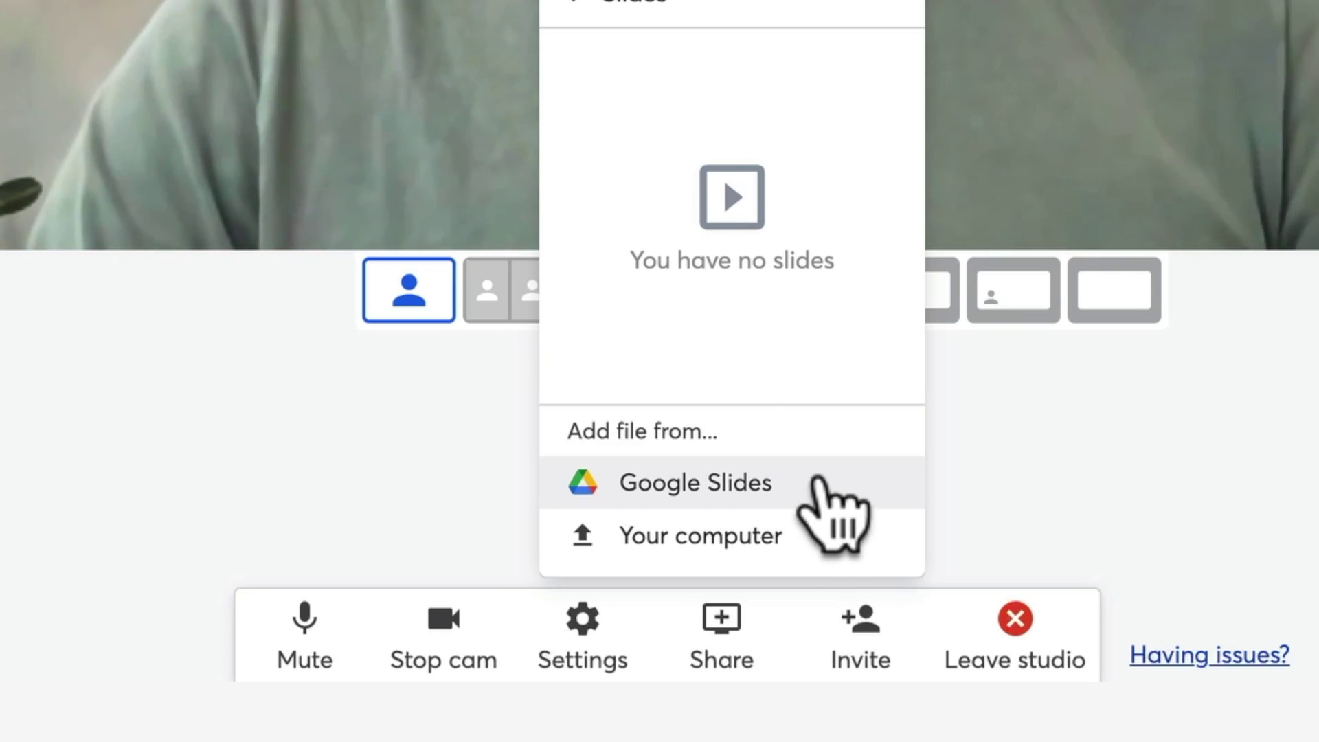
click(700, 534)
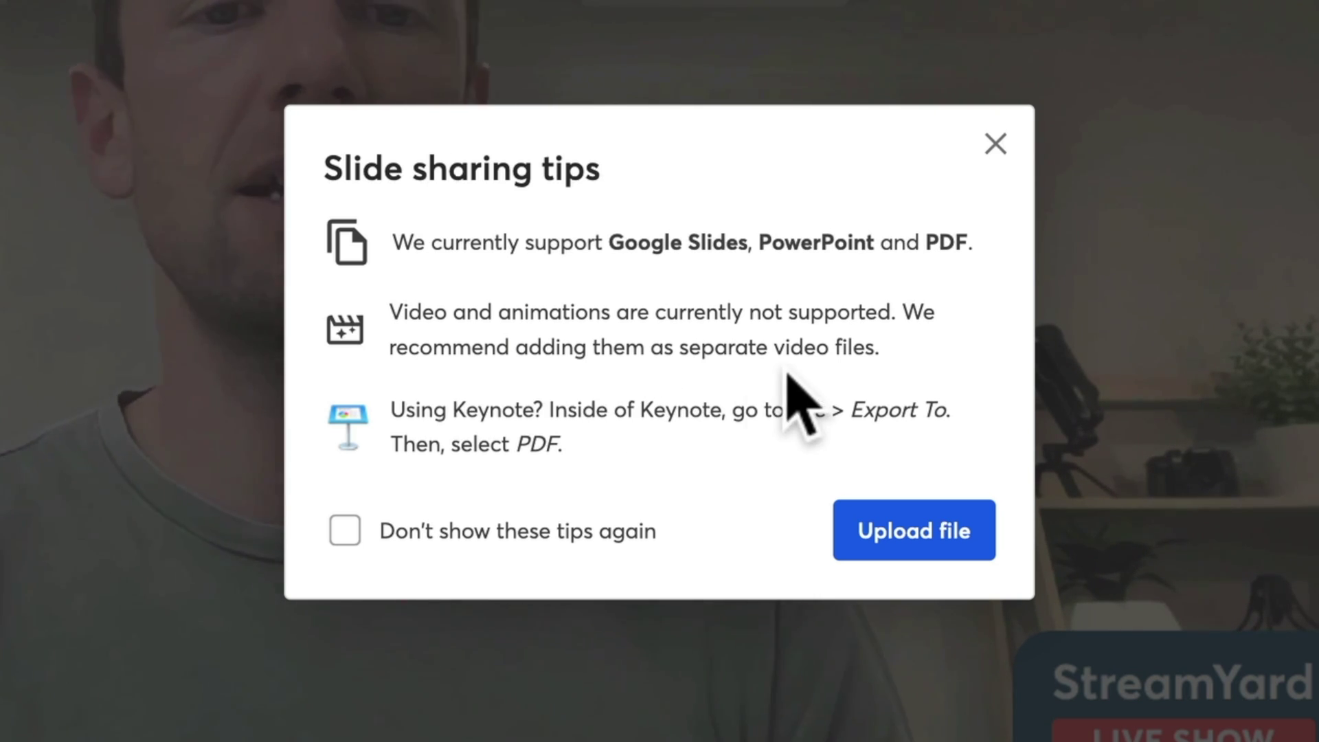
click(995, 143)
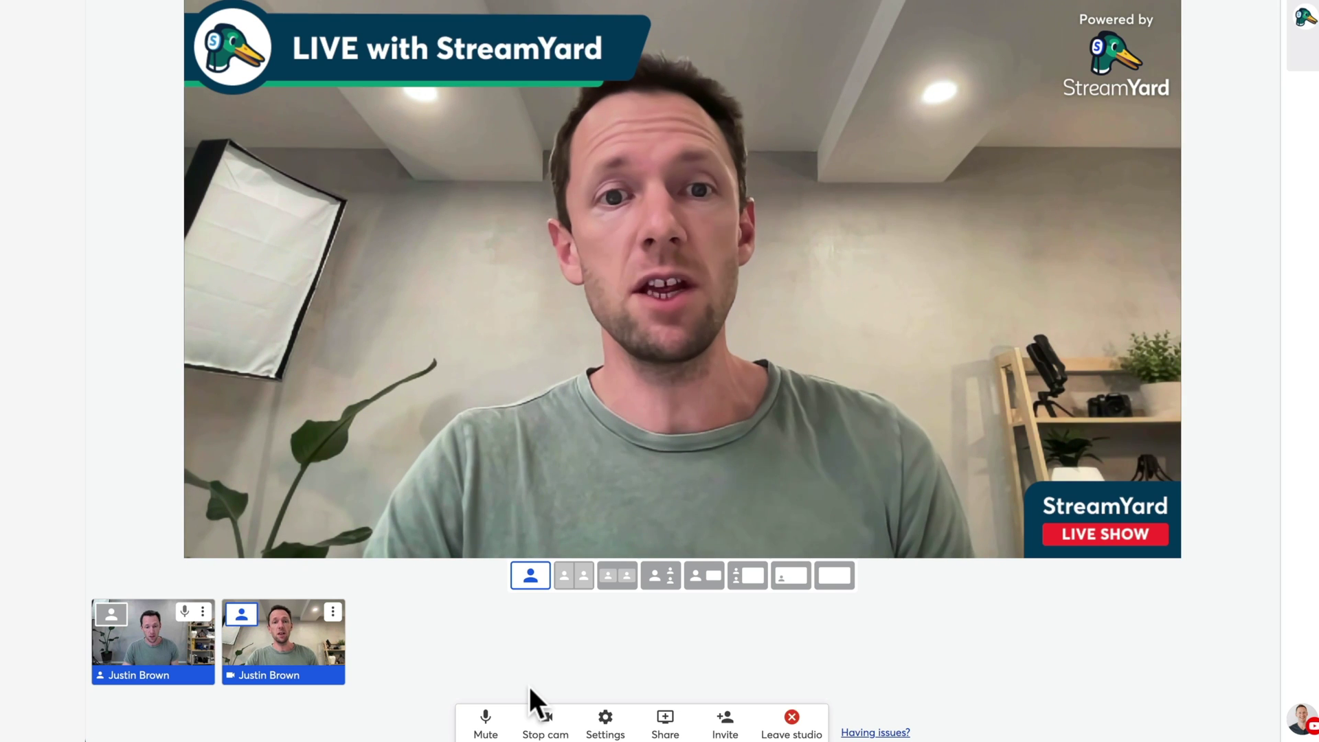
Share the entire Screen 3 and add the shared screen to the stream
click(665, 721)
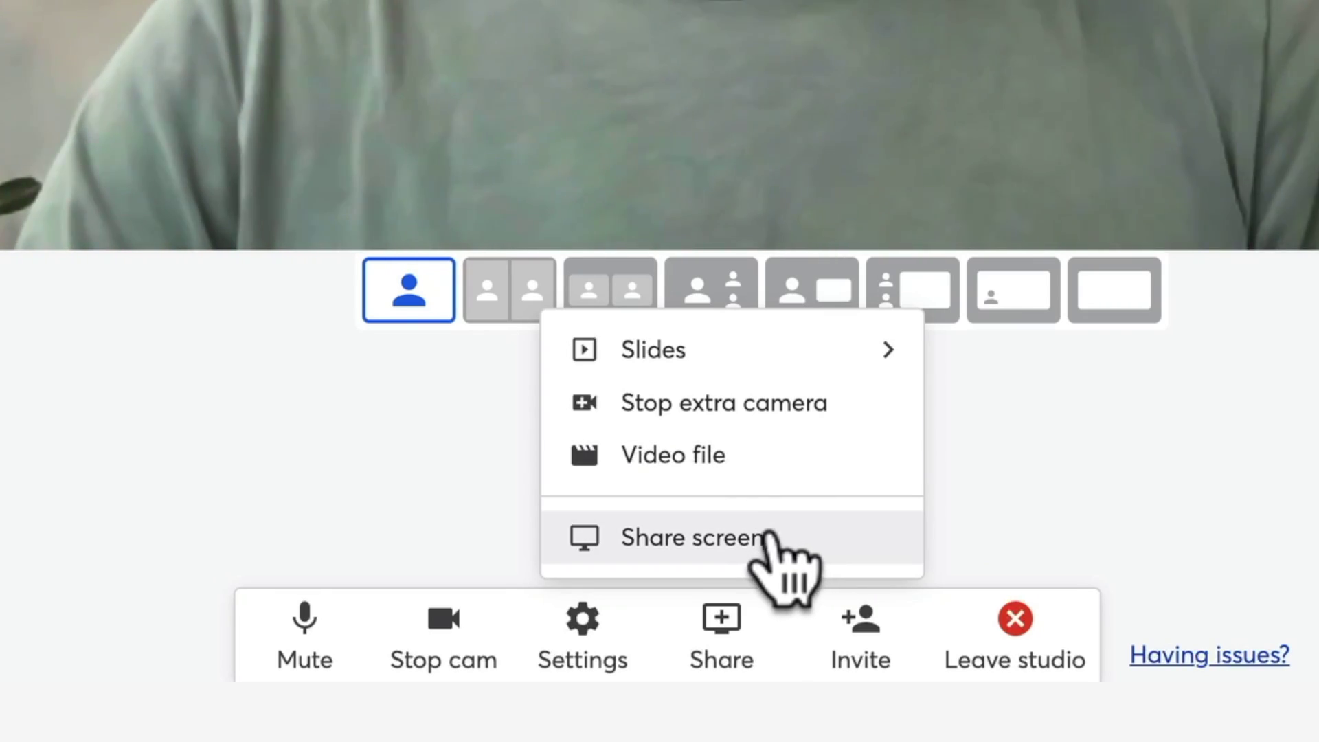
click(693, 537)
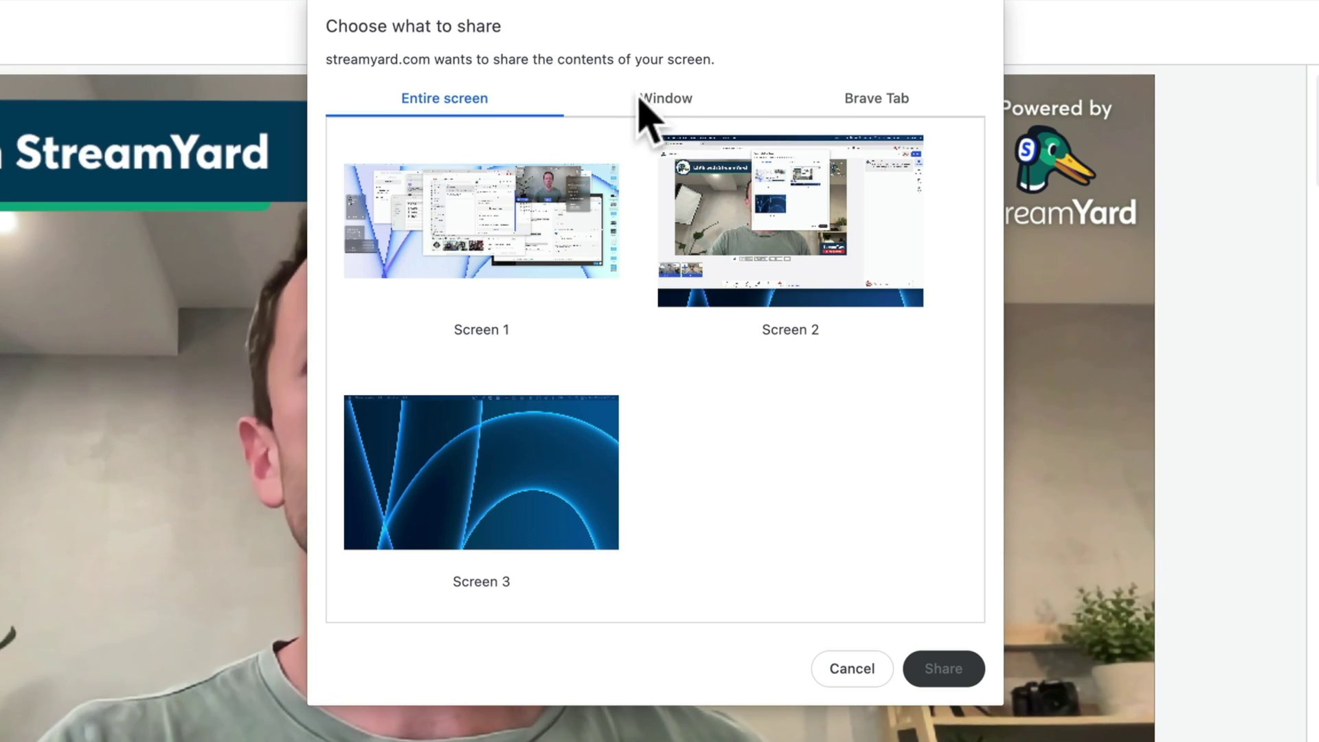
click(910, 71)
scroll(686, 383, down, 10)
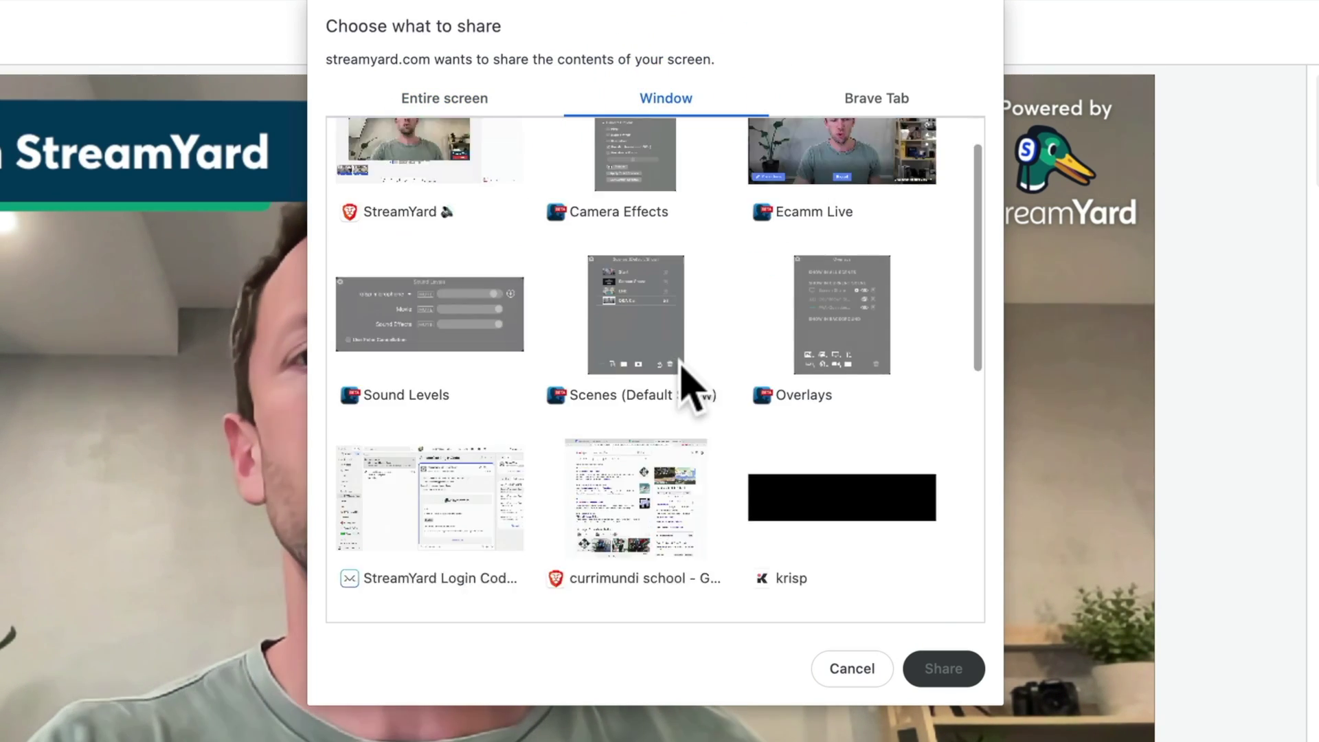
scroll(673, 381, up, 10)
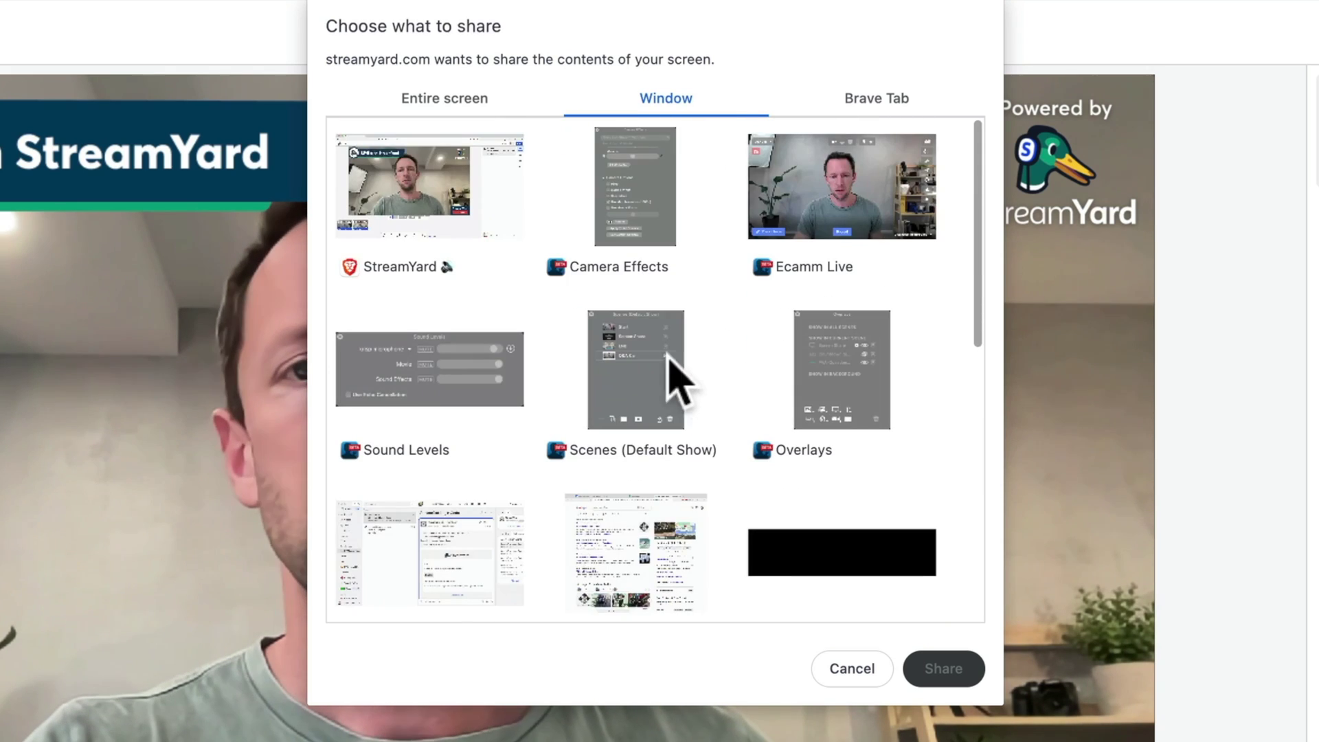
click(421, 96)
click(453, 453)
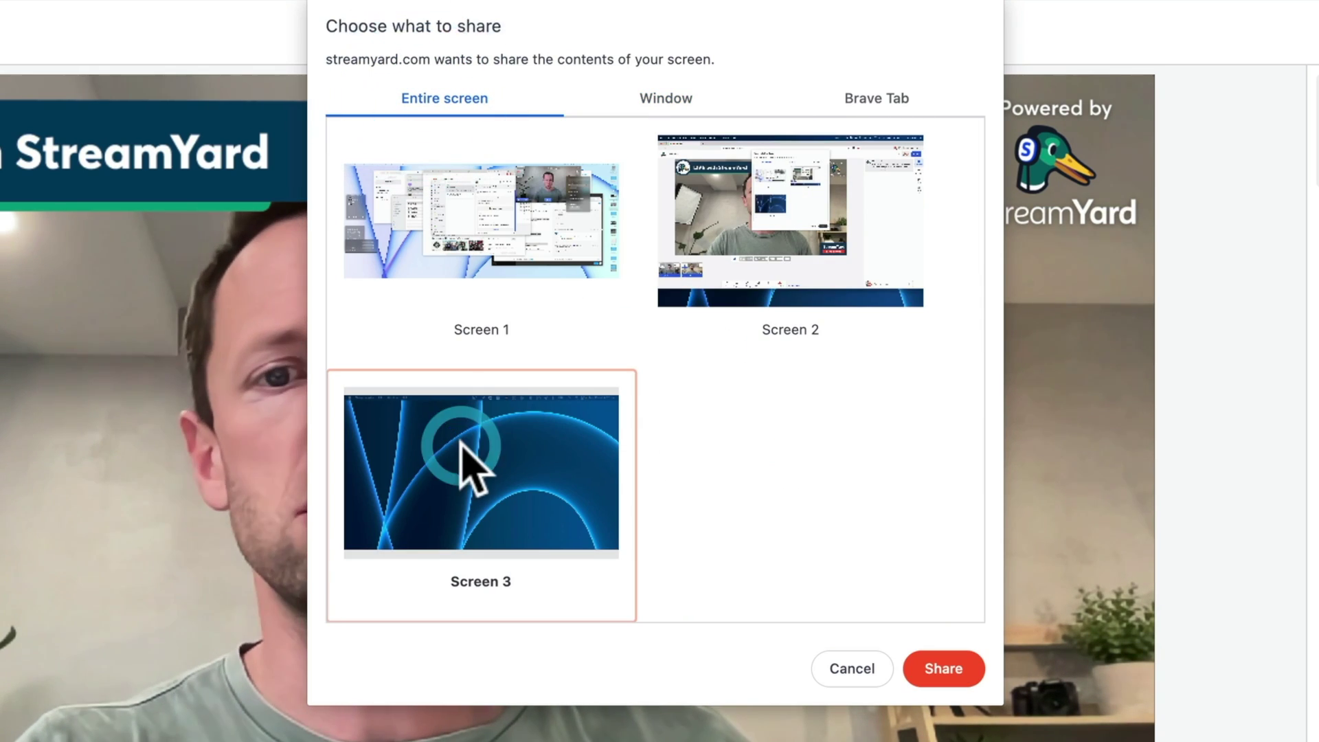
click(975, 679)
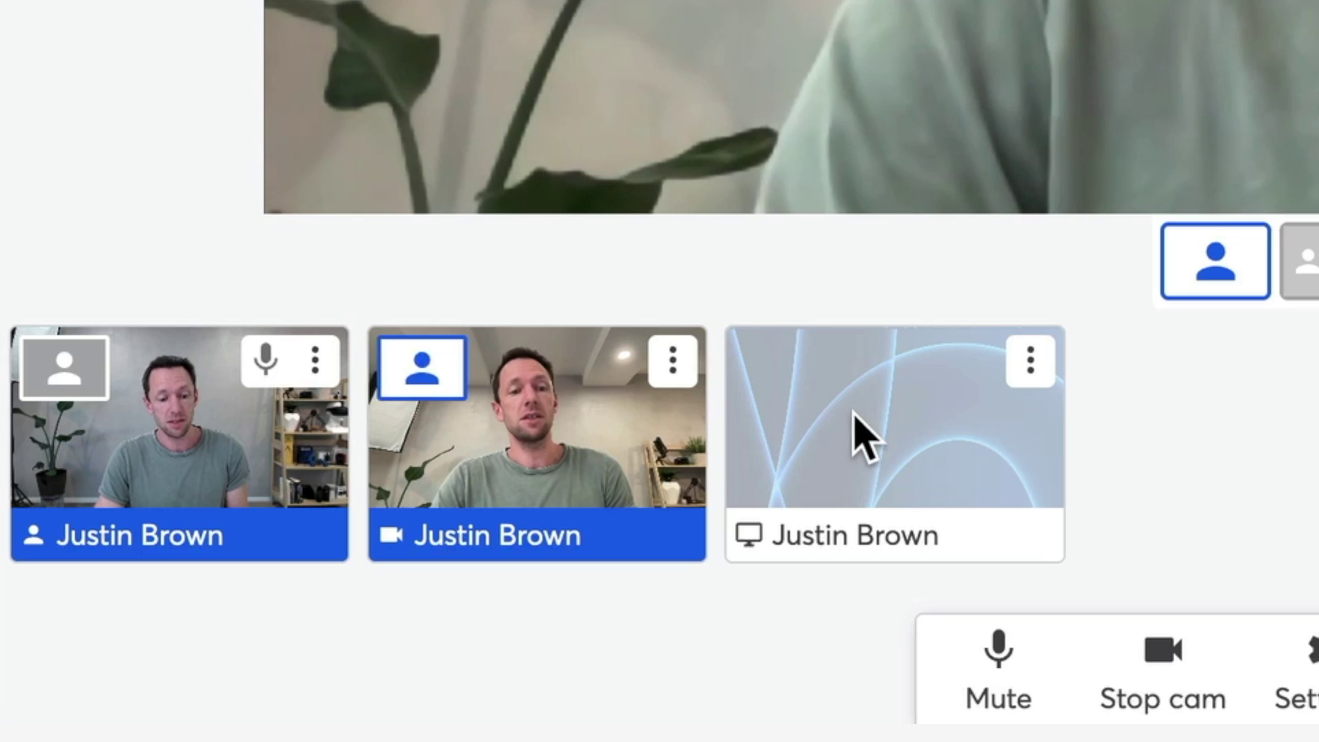
mouse_move(300, 640)
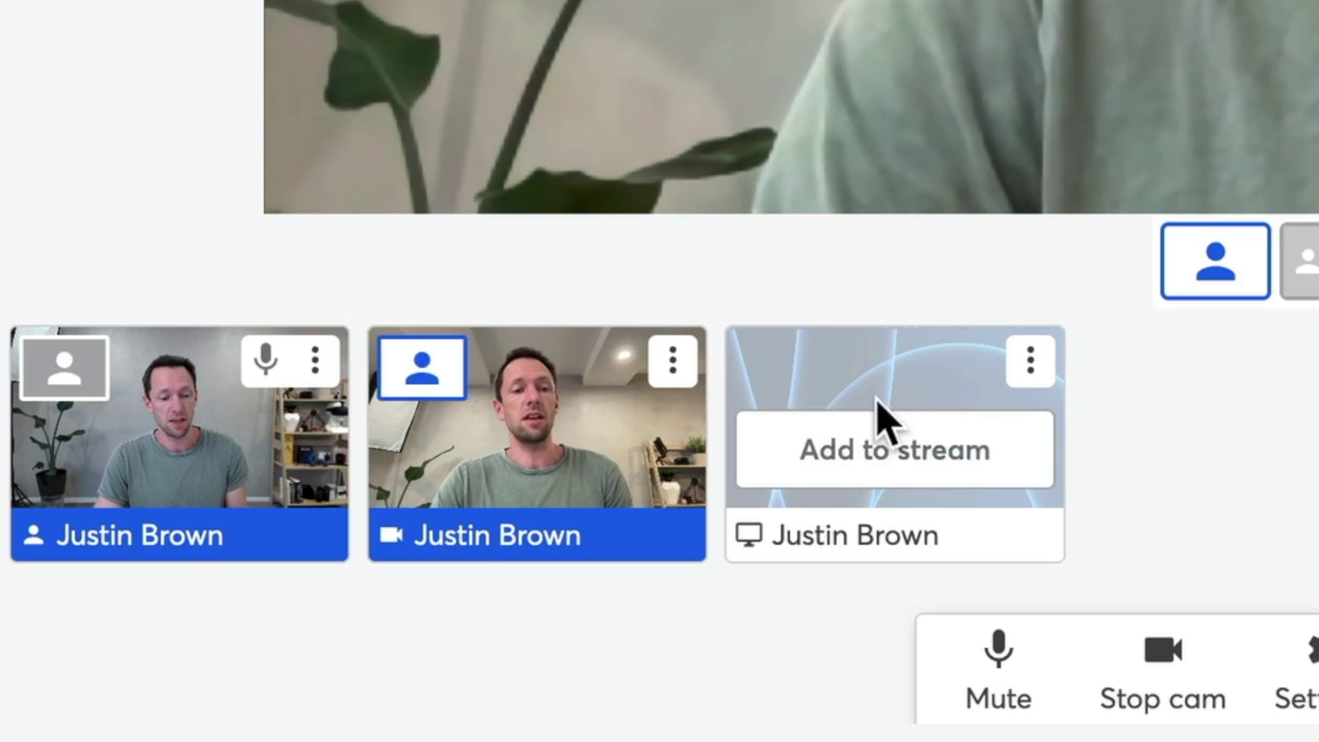
click(882, 455)
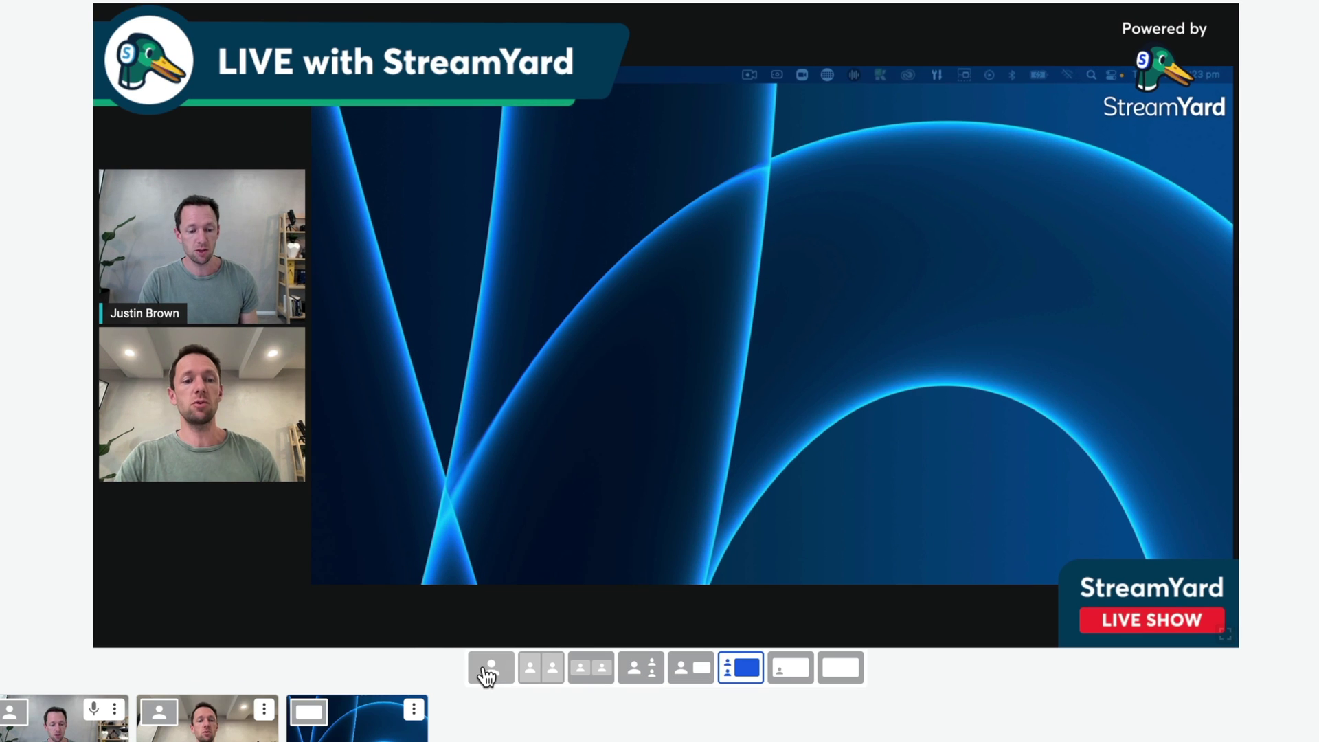
Try the available layouts with the shared screen, including Solo, News and Screen, ending on the one showing only the shared screen
click(487, 677)
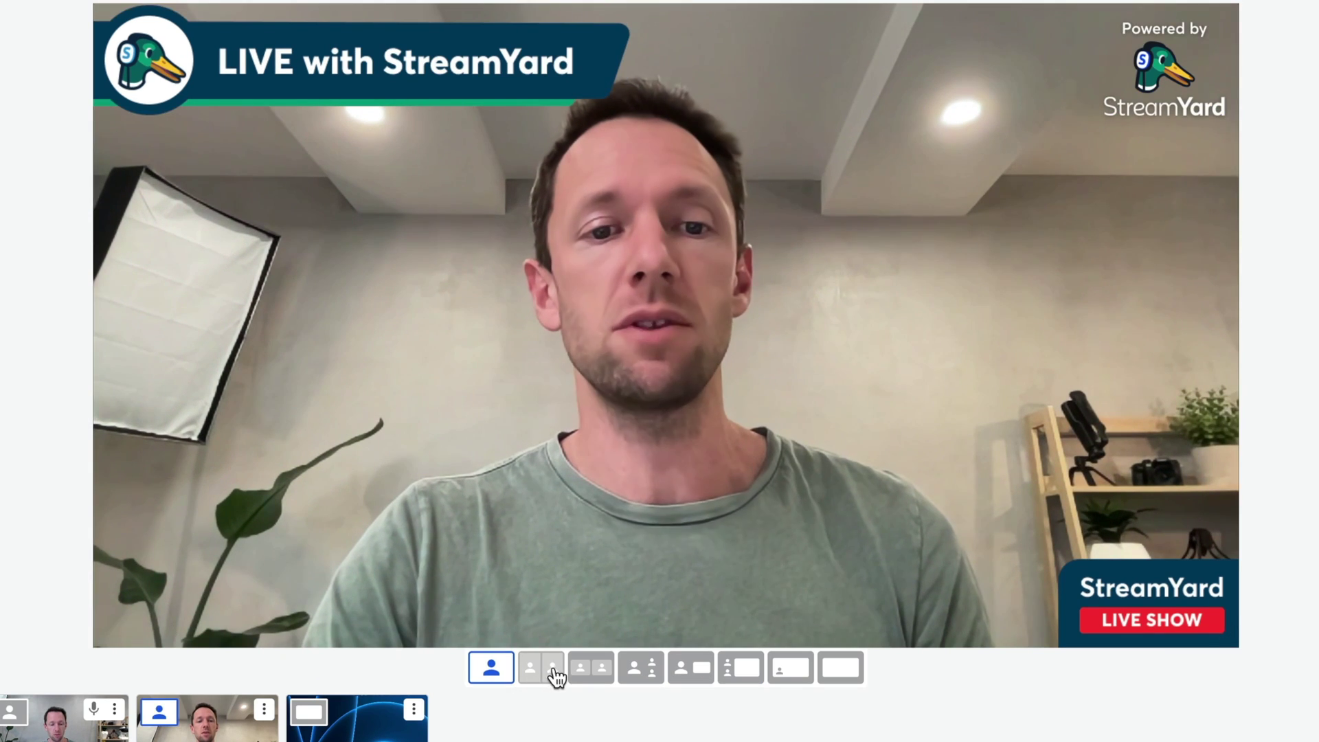
click(556, 673)
click(601, 676)
click(642, 672)
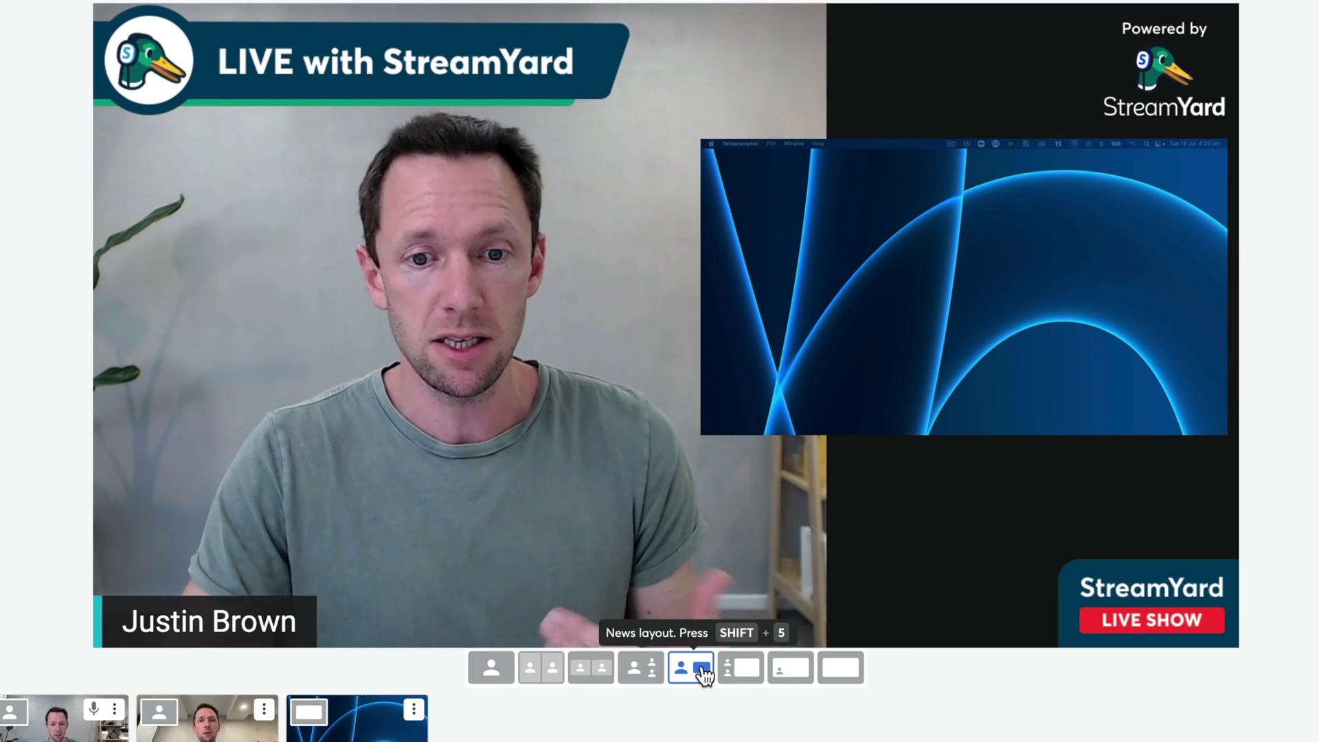
click(738, 670)
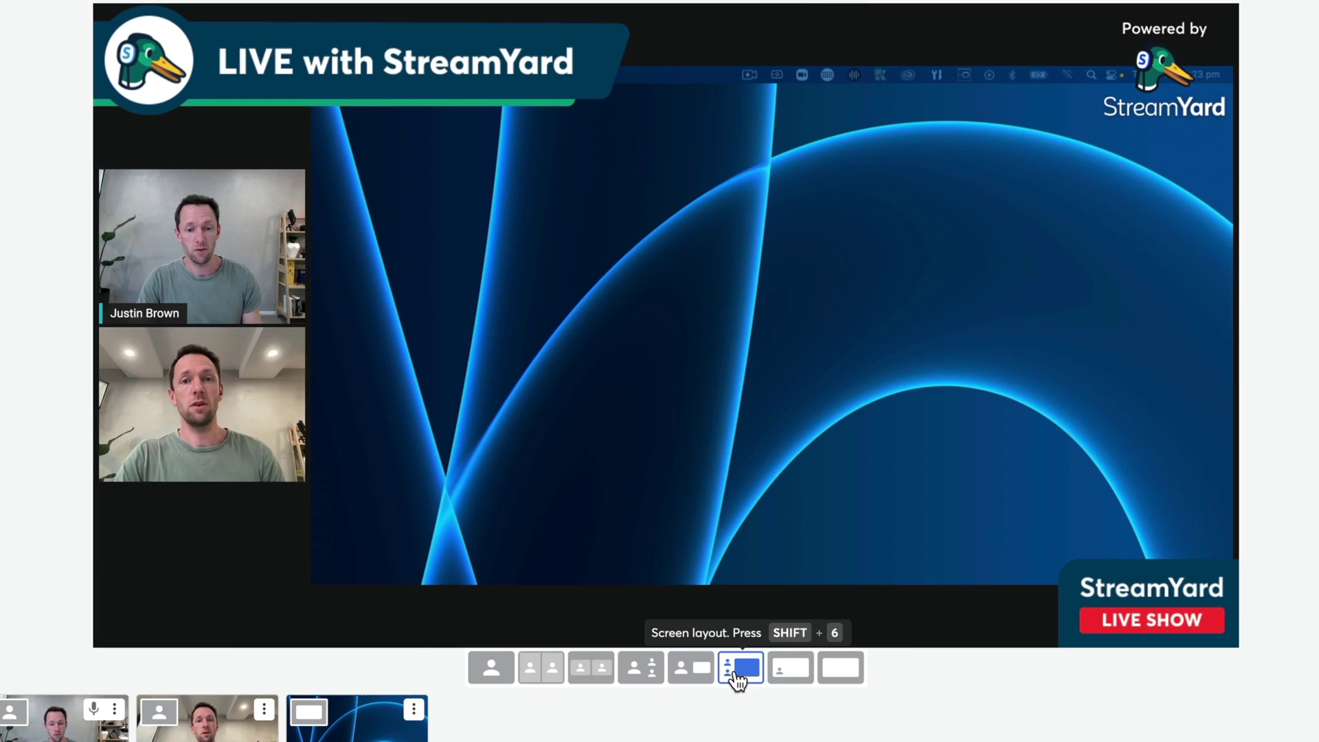
click(790, 669)
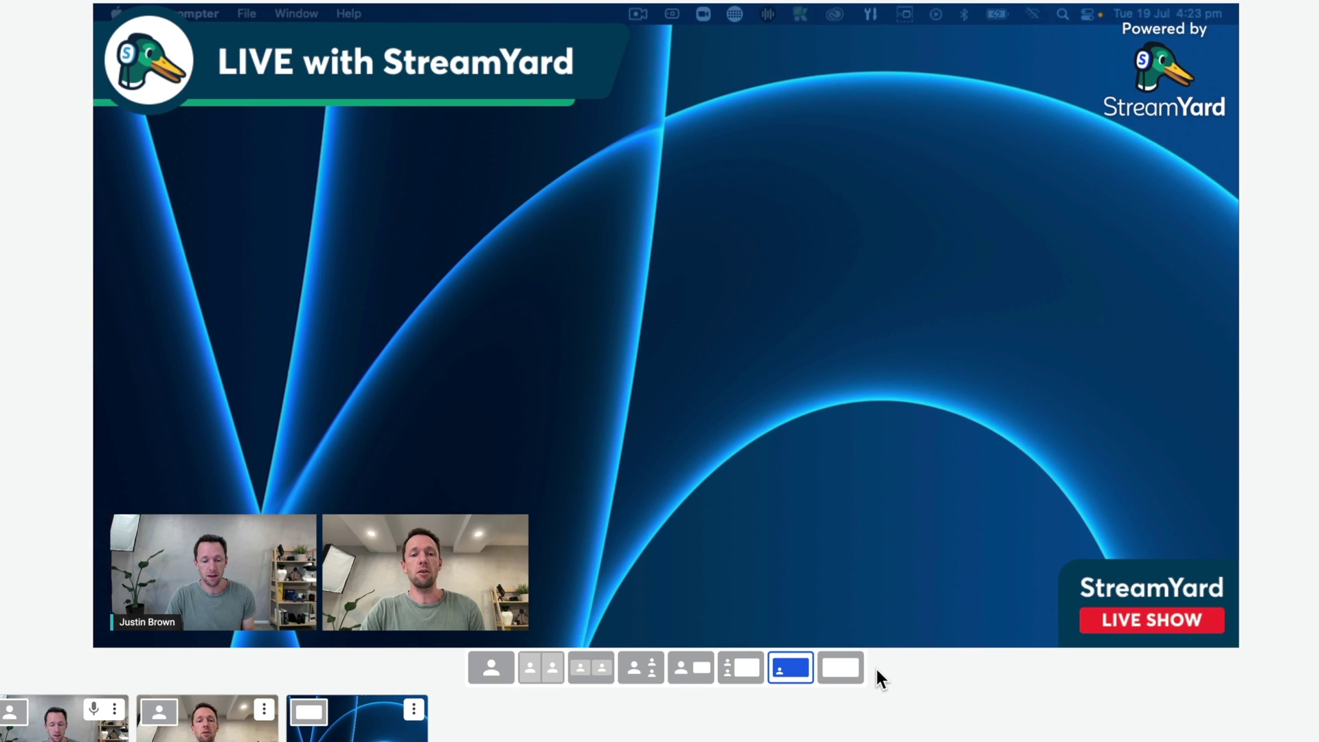
click(840, 667)
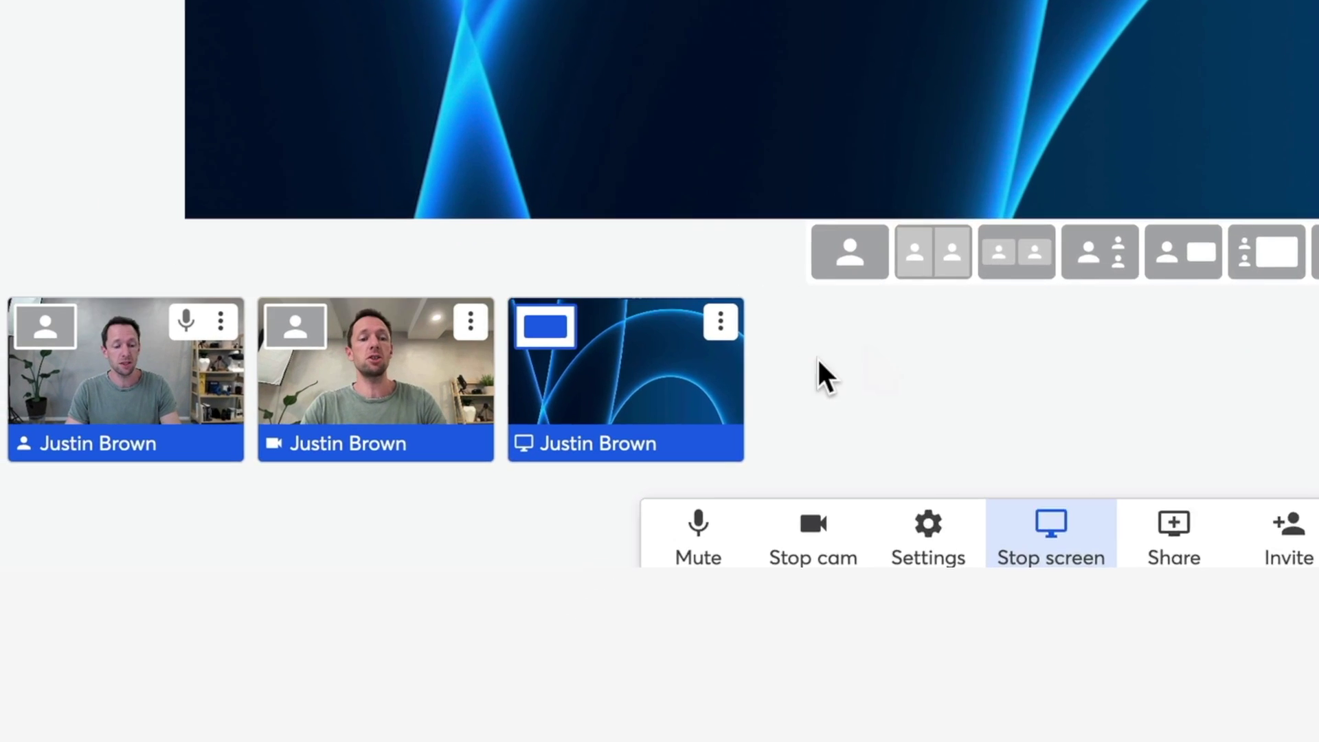
mouse_move(543, 560)
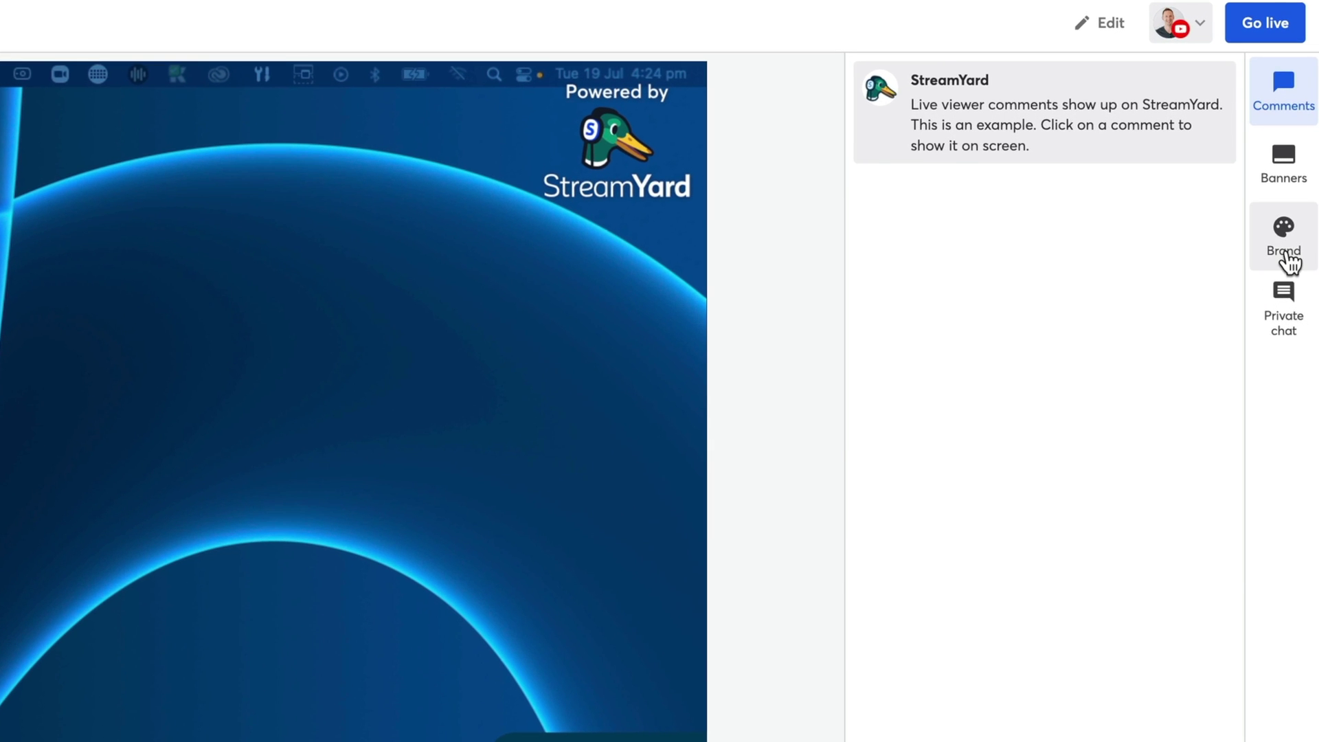
Create a new brand named "Test Video" in the brand settings
click(1284, 254)
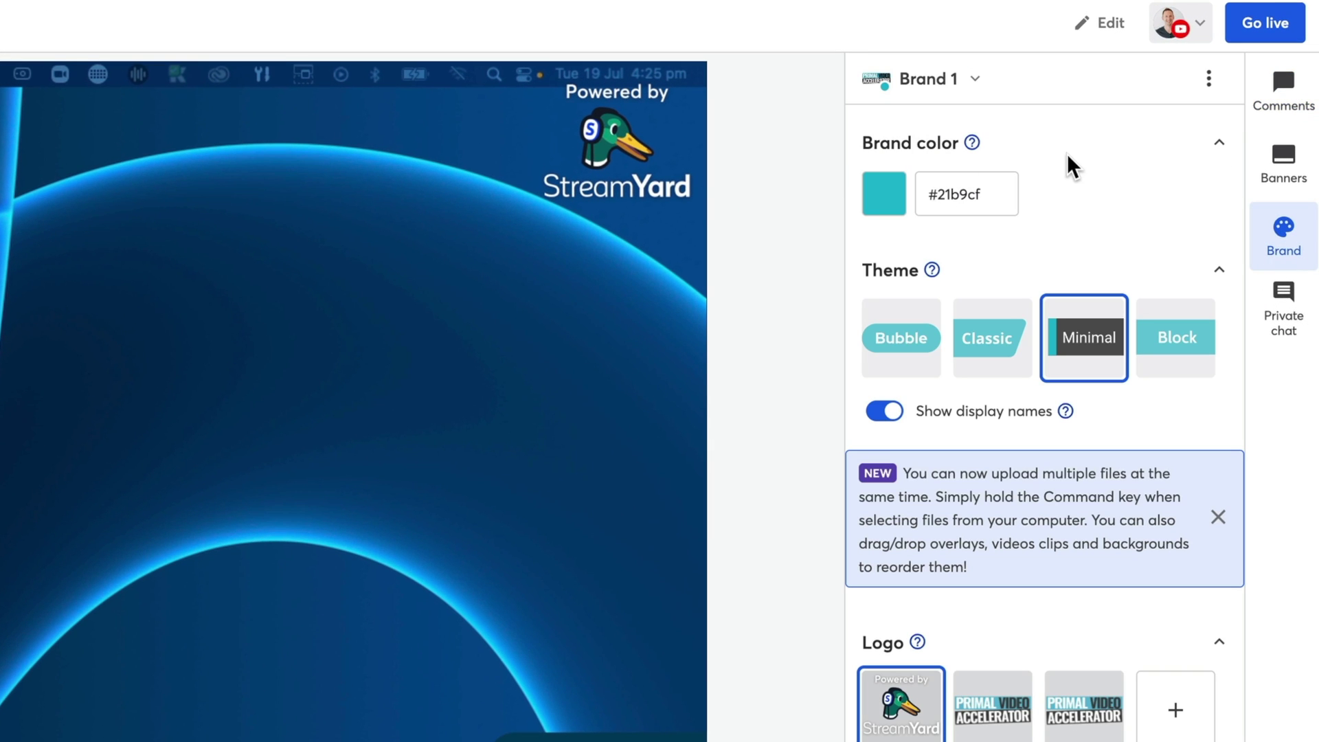
click(896, 86)
click(976, 93)
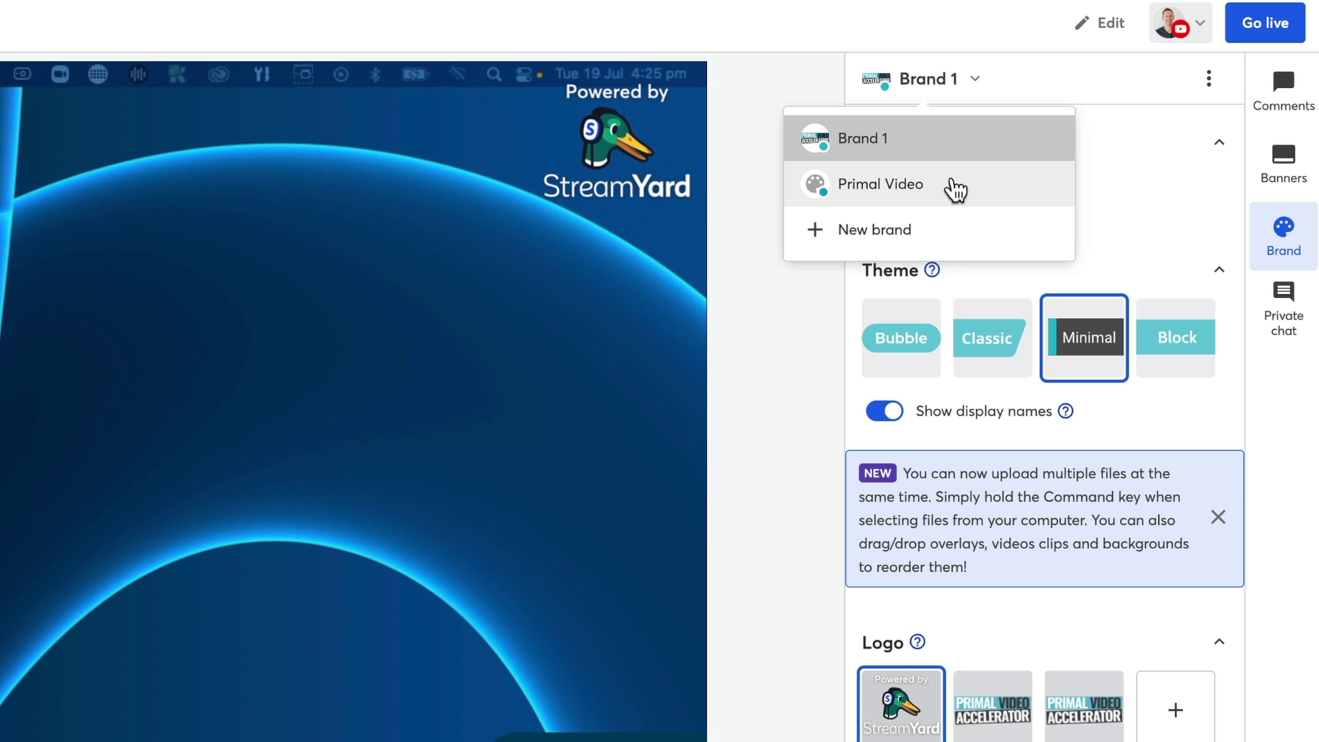
click(986, 227)
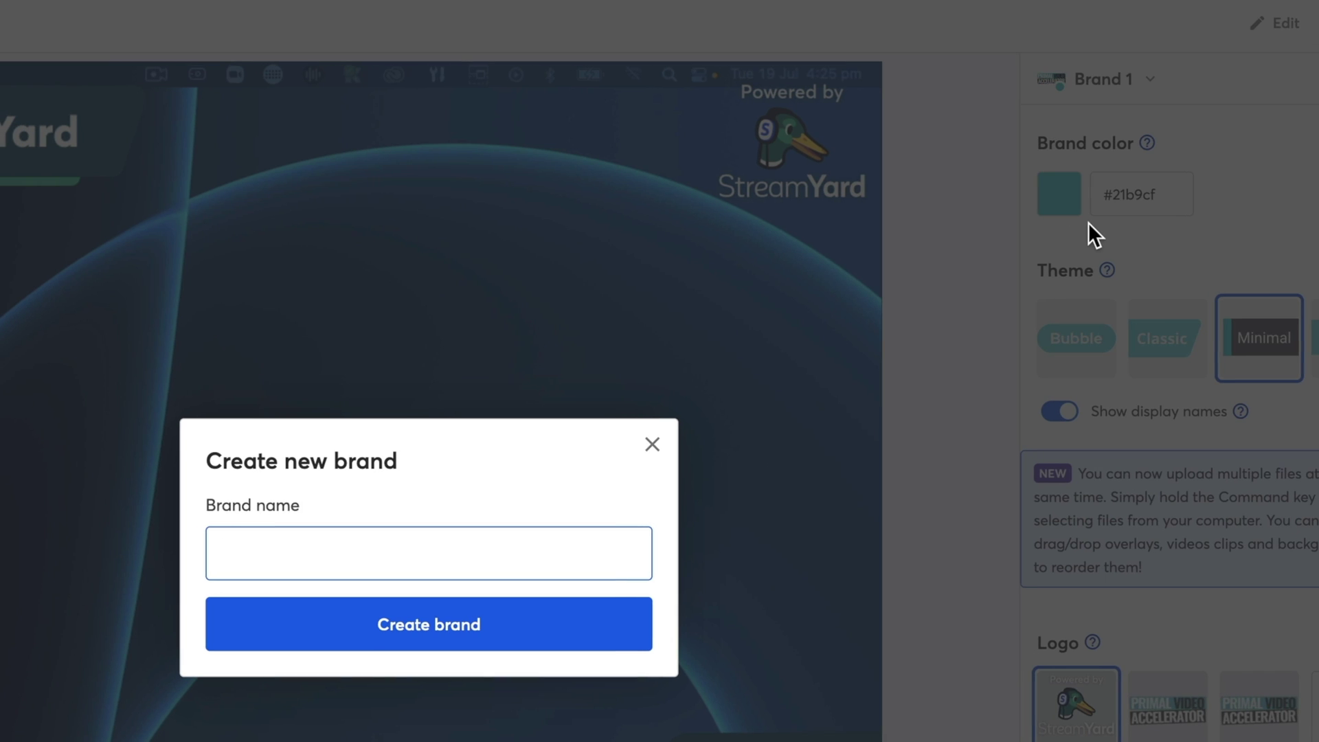
text(Test Video)
click(495, 632)
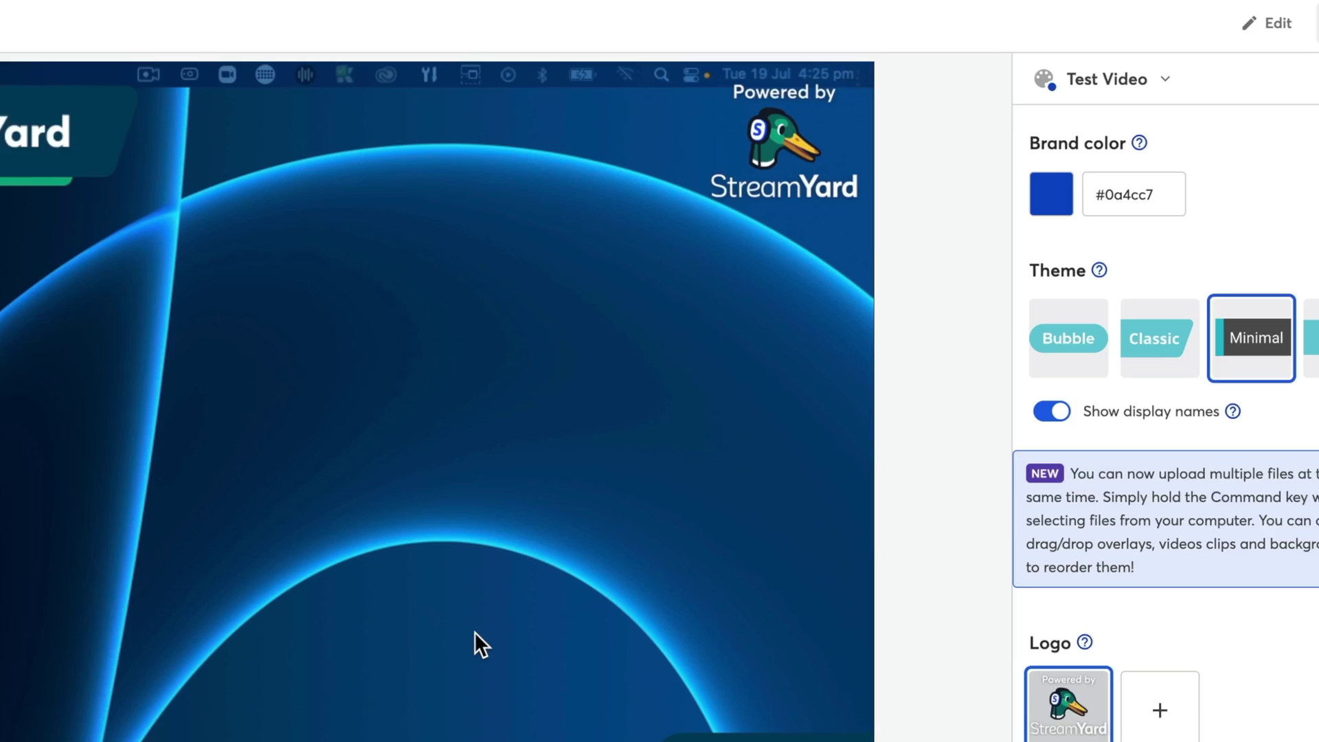
Set the Test Video brand color to yellow (#fbfe43), and compare the Block theme before choosing Minimal
click(893, 199)
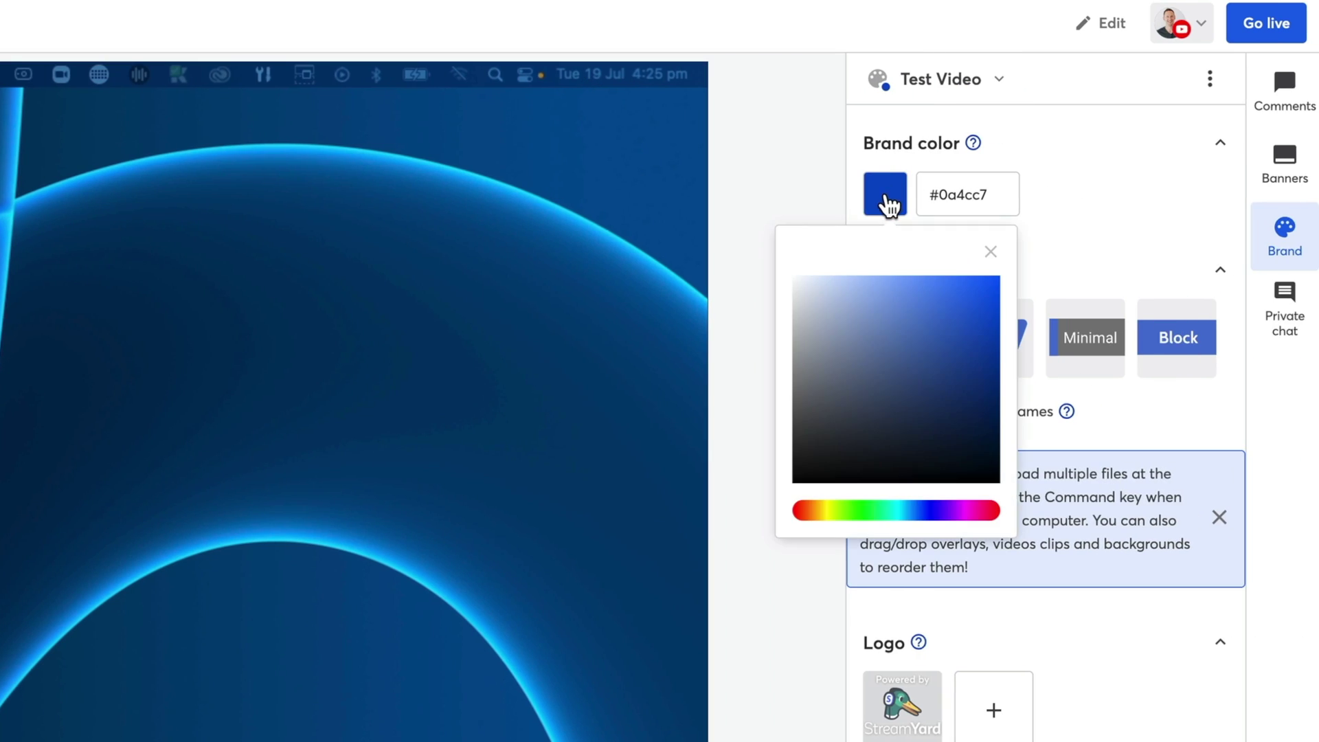
click(829, 523)
drag(914, 363, 946, 276)
click(1174, 165)
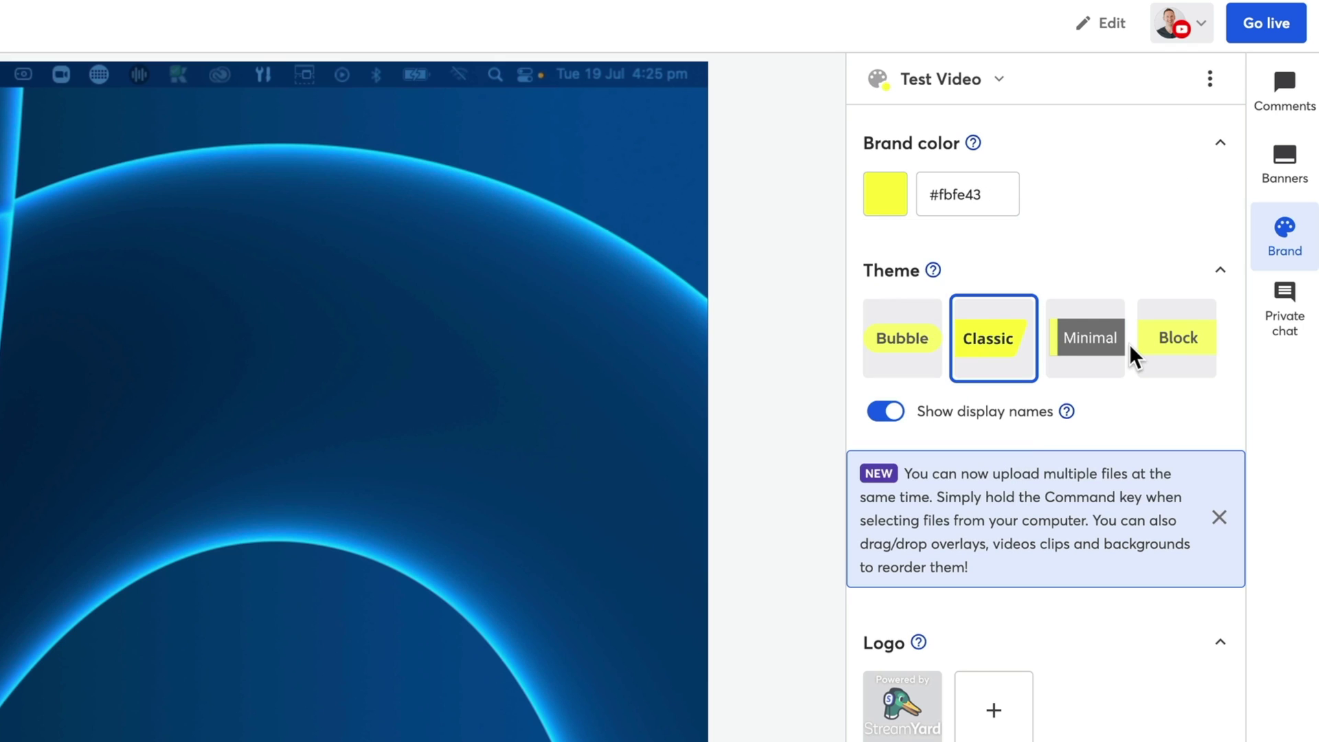
click(1160, 353)
click(1083, 354)
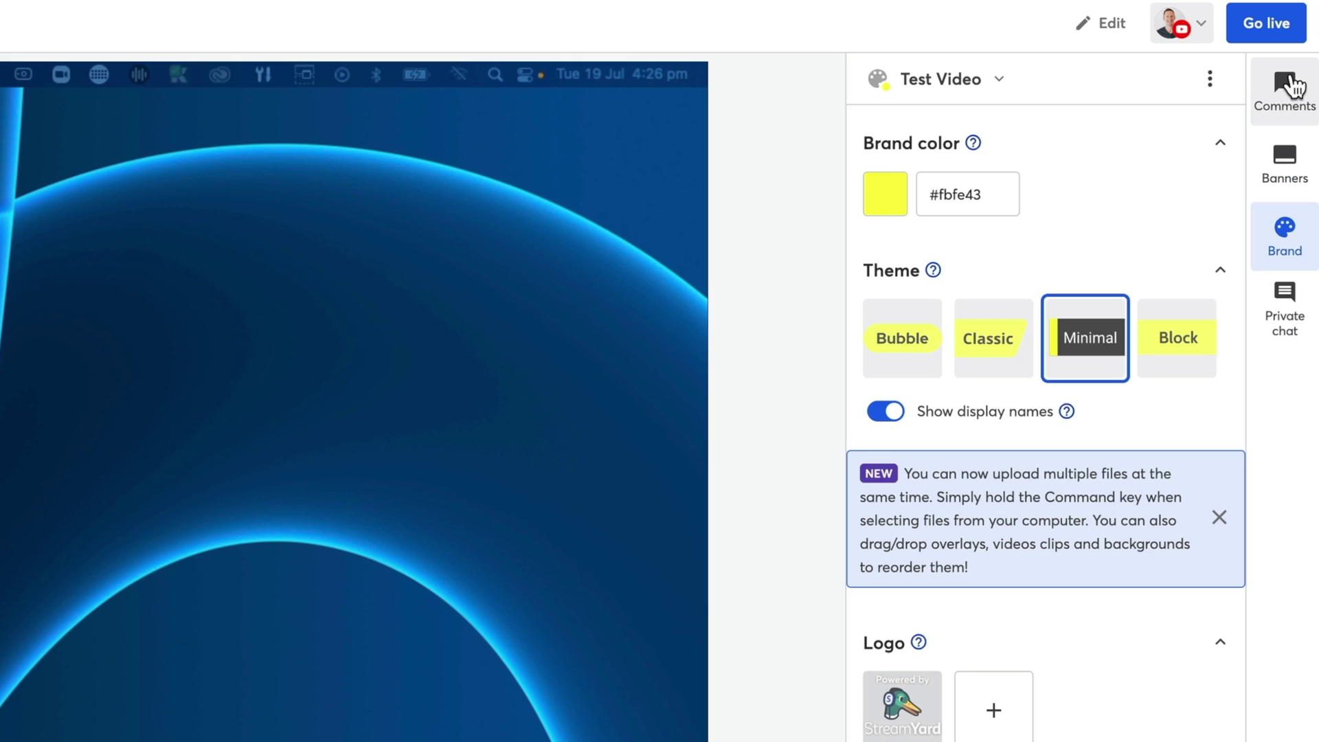
Display the sample StreamYard comment on the stream and try the Classic and Block themes on it, ending on Bubble
click(1300, 59)
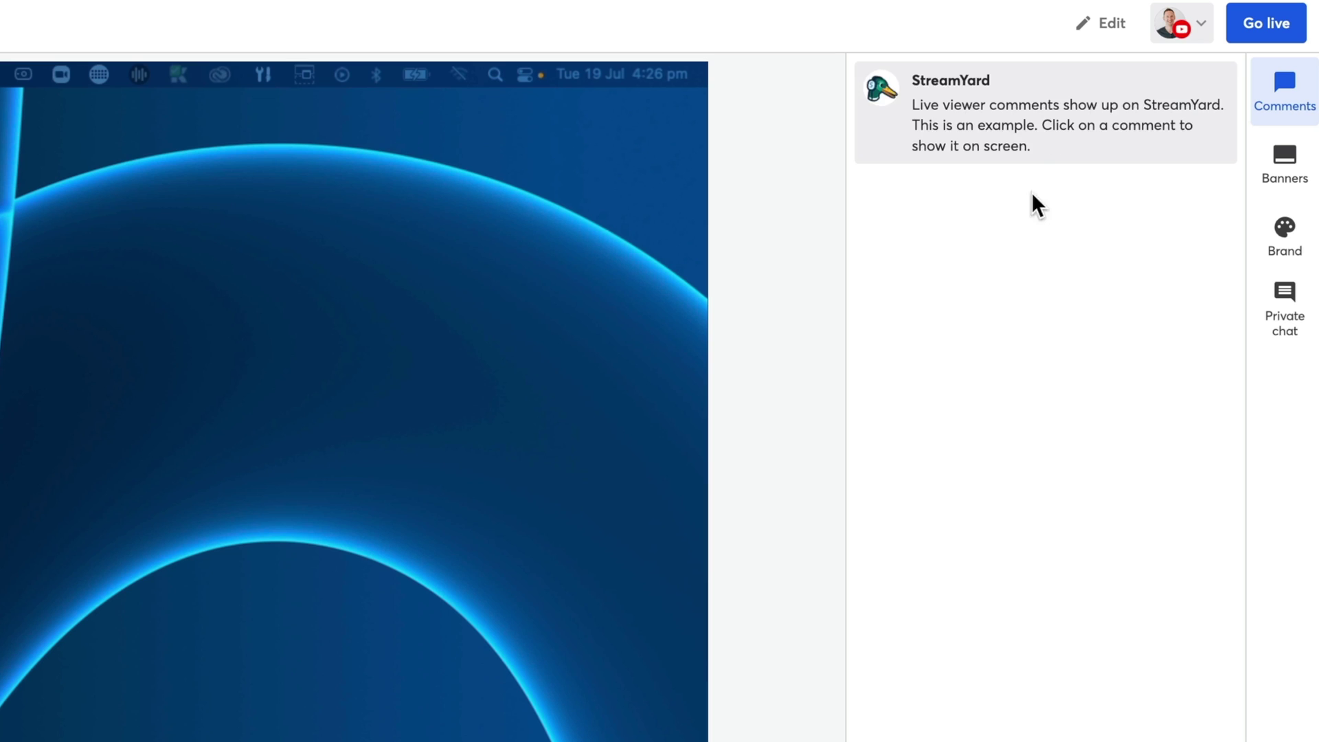
click(1047, 114)
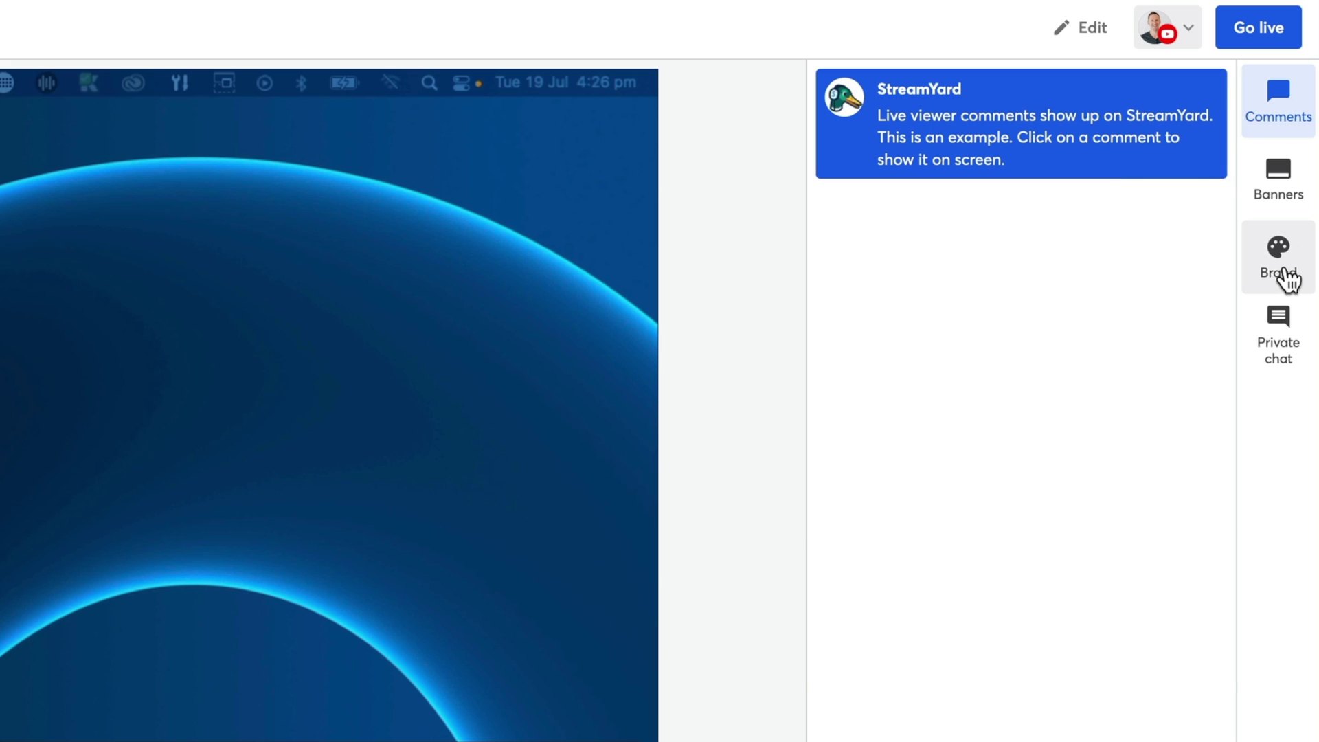
click(1286, 278)
click(936, 391)
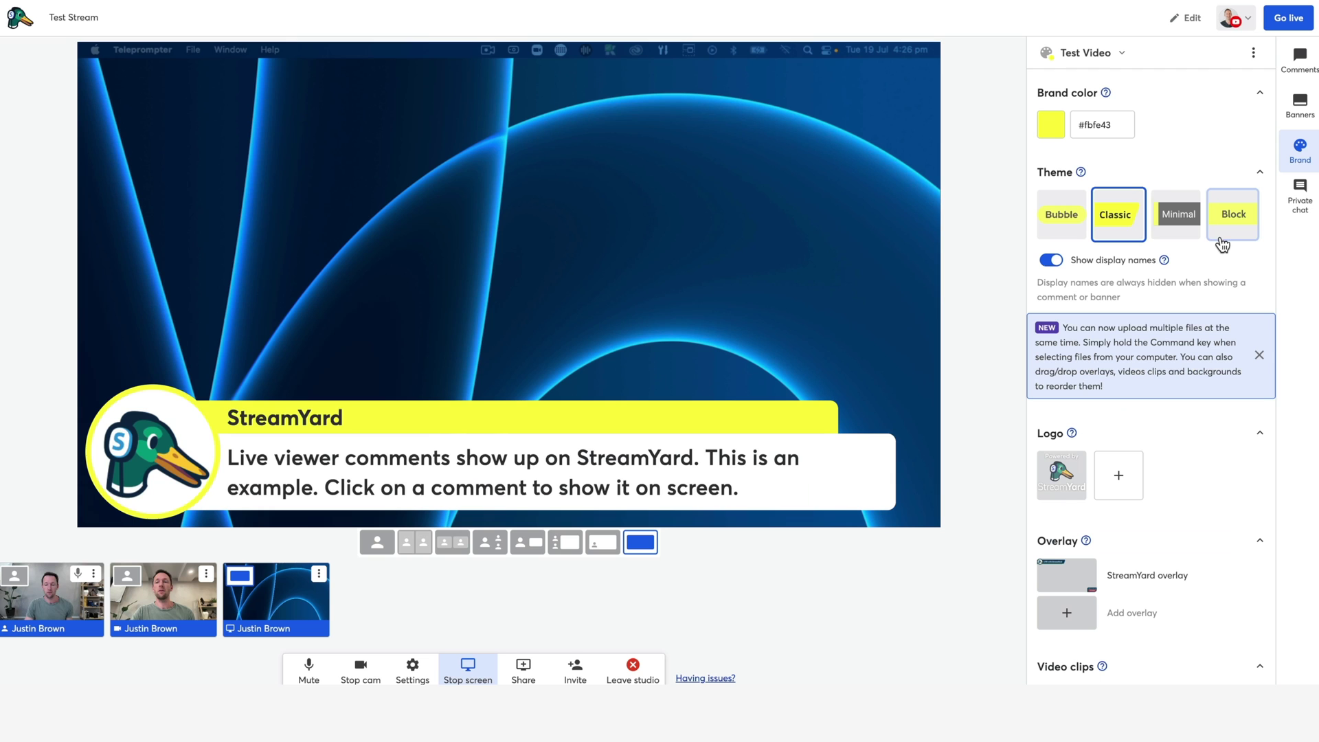
click(1236, 237)
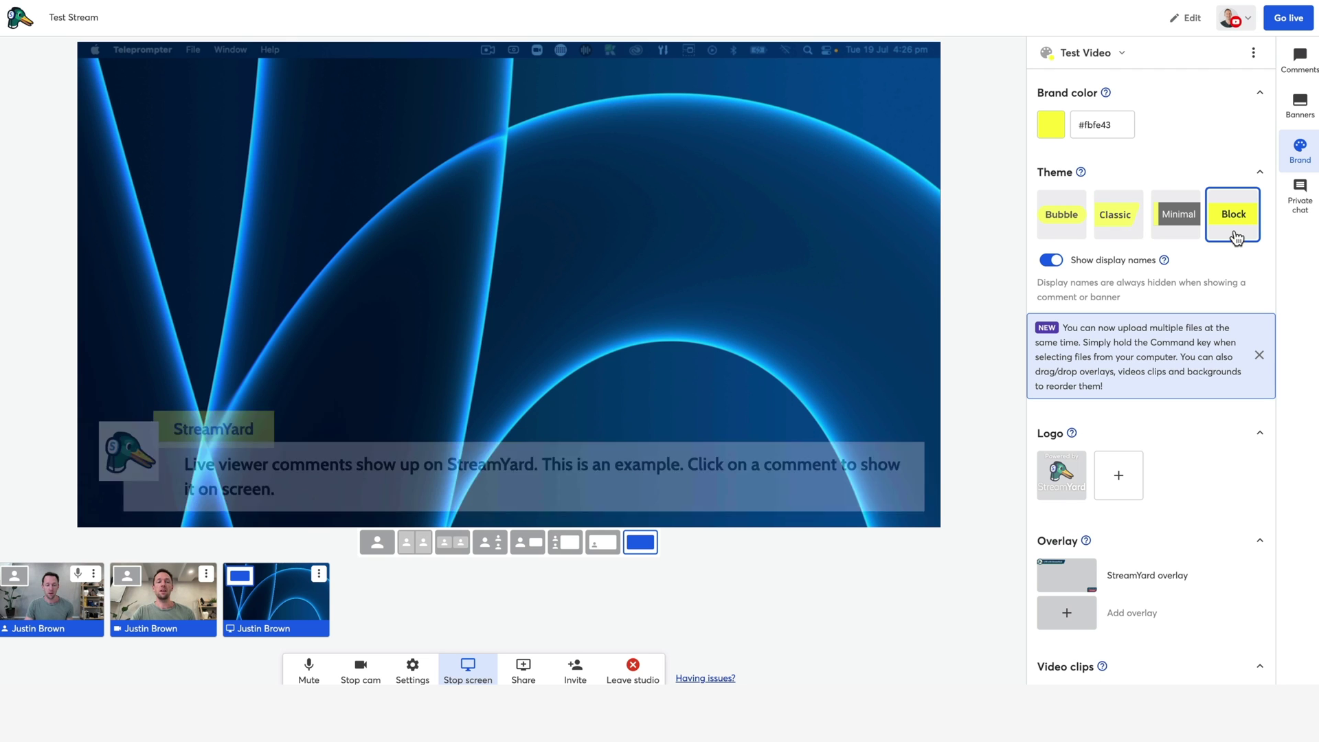
click(1059, 219)
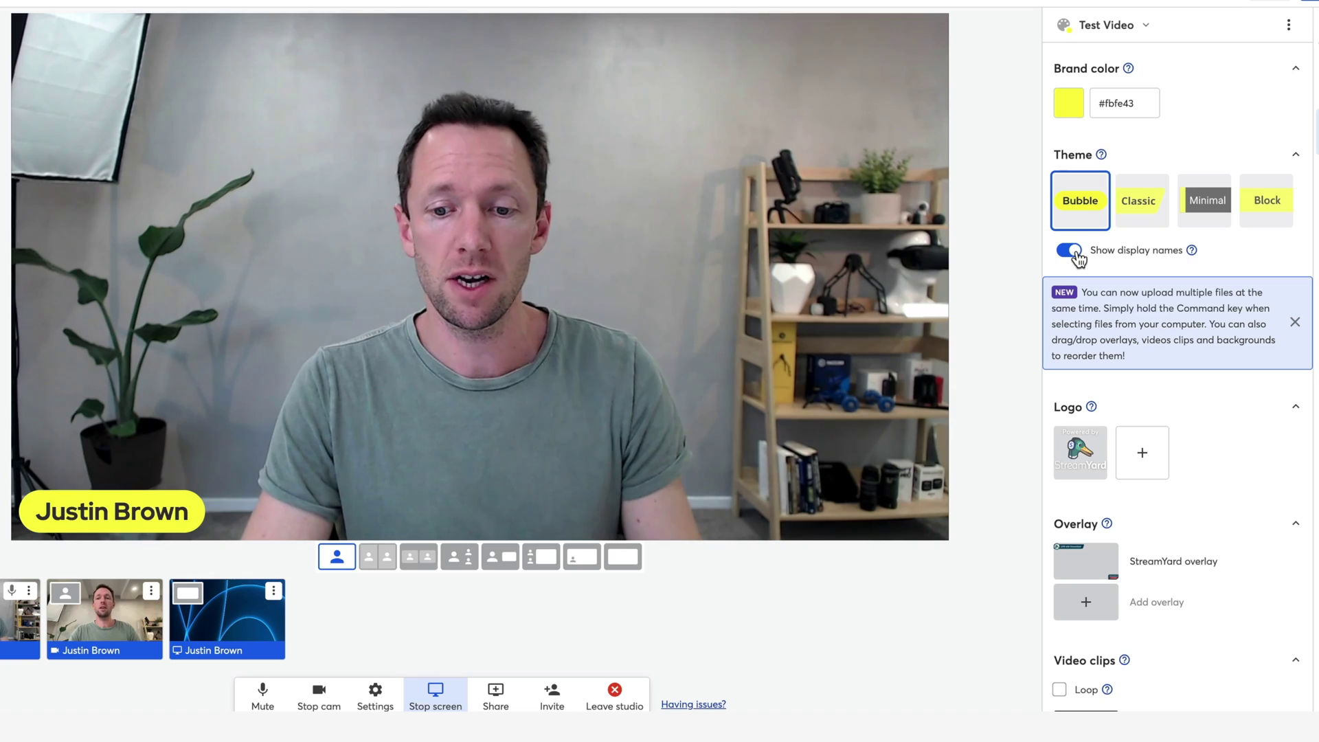
Turn the display names off and back on
click(689, 471)
click(689, 472)
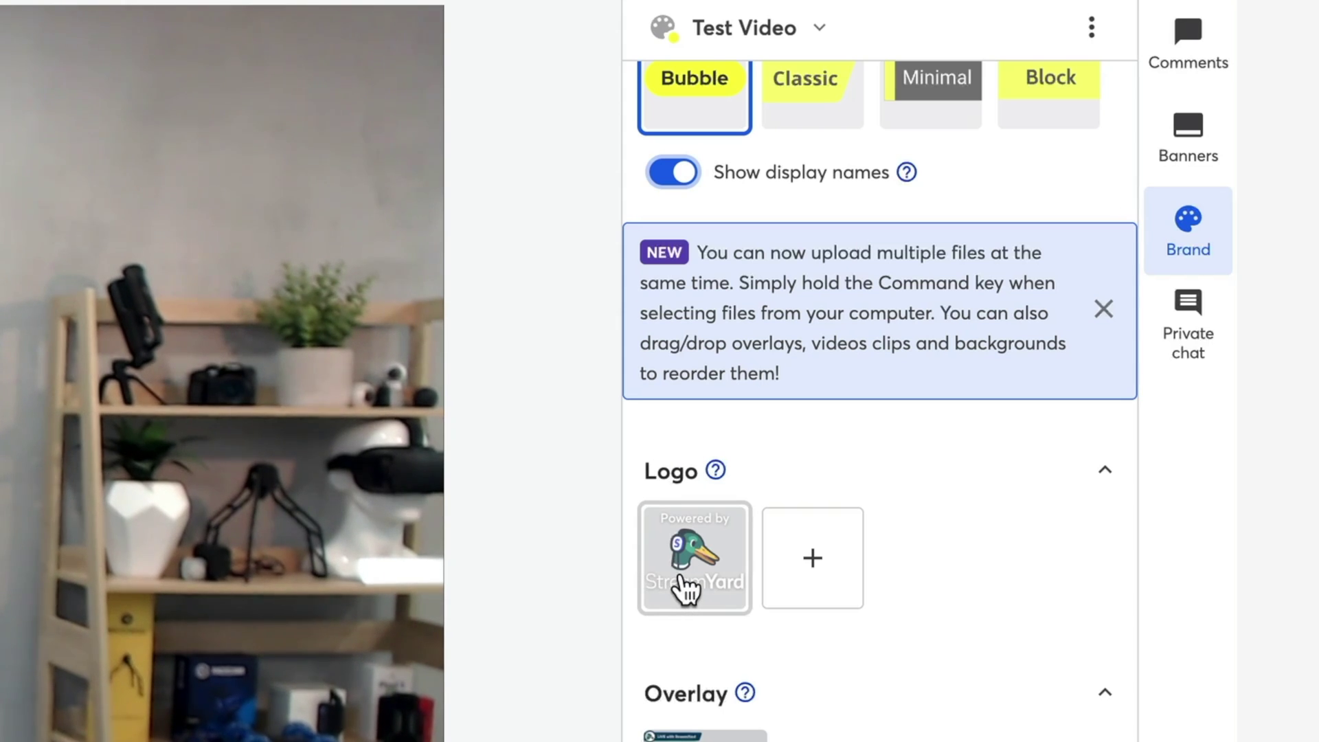
Upload 80877_PrimalVideoLogo_1_050917.jpeg as the stream logo in place of the StreamYard logo, and turn its display off and back on
click(684, 588)
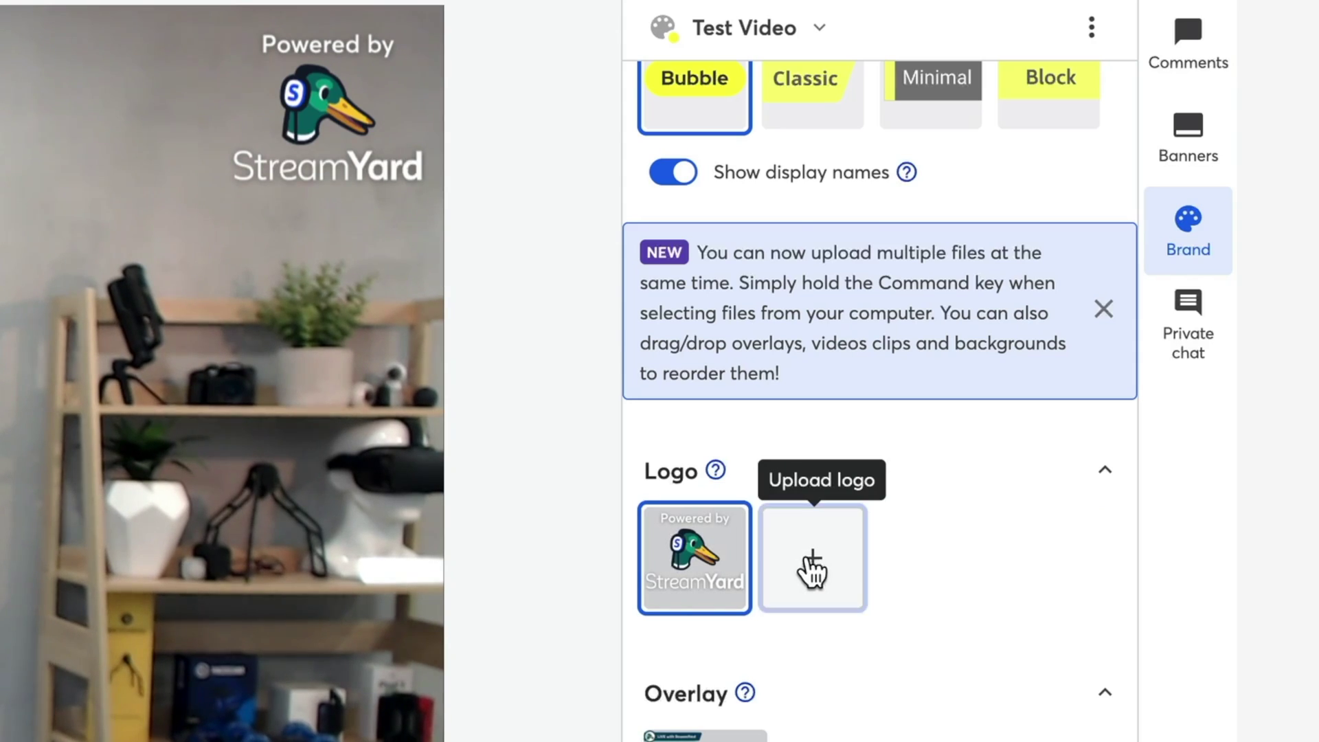
click(808, 555)
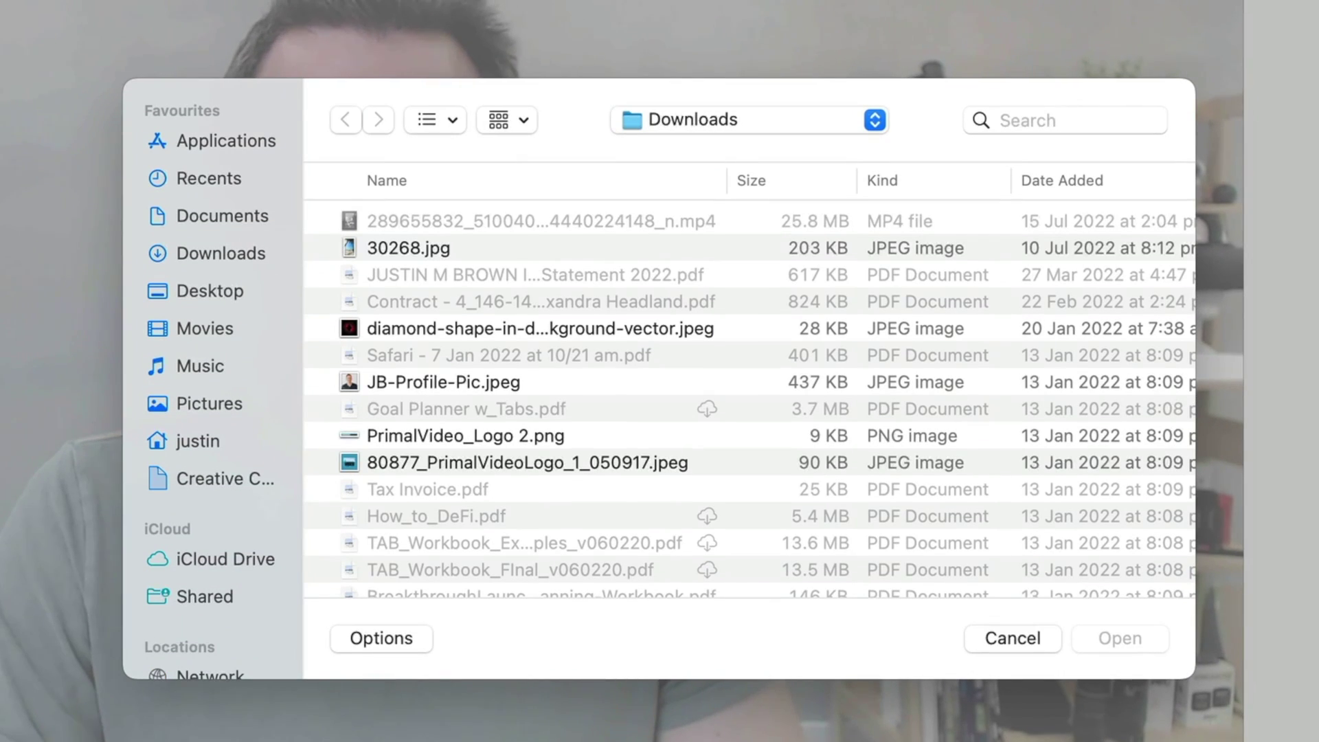
click(995, 462)
click(1134, 651)
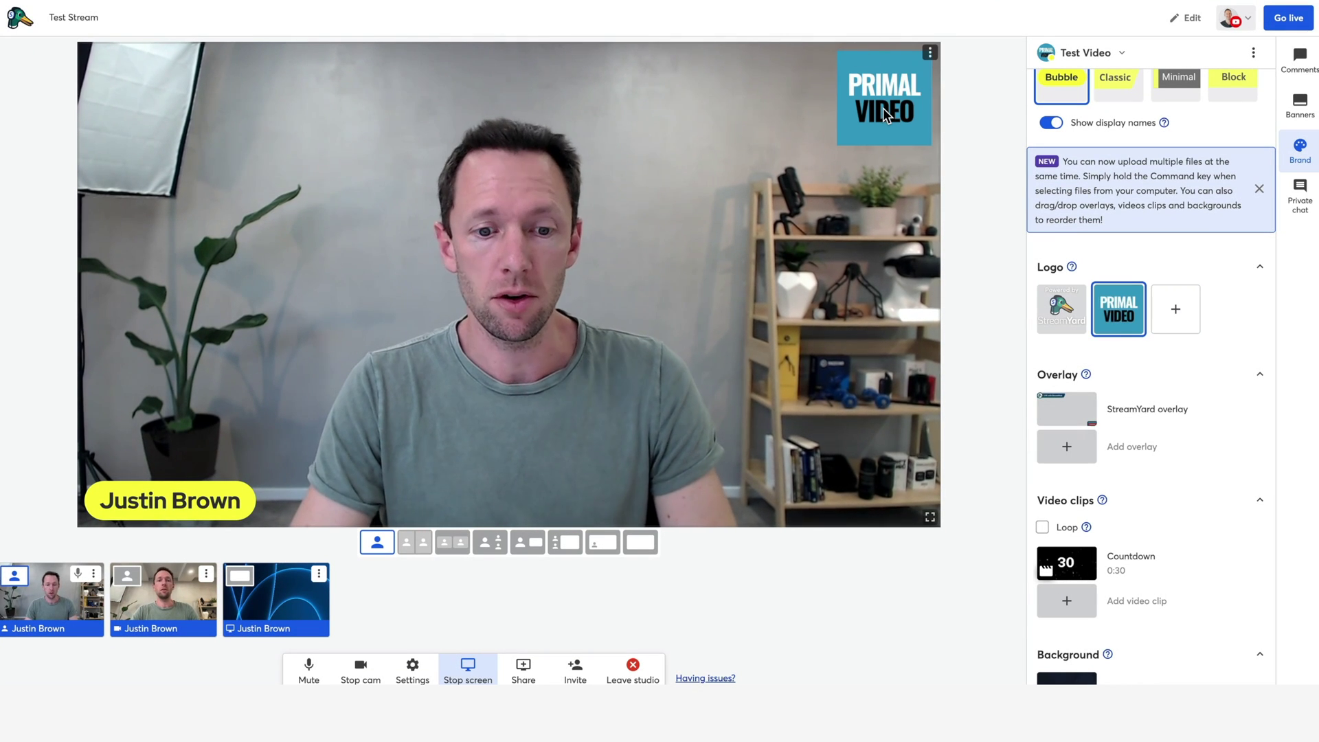
click(1112, 311)
click(1126, 313)
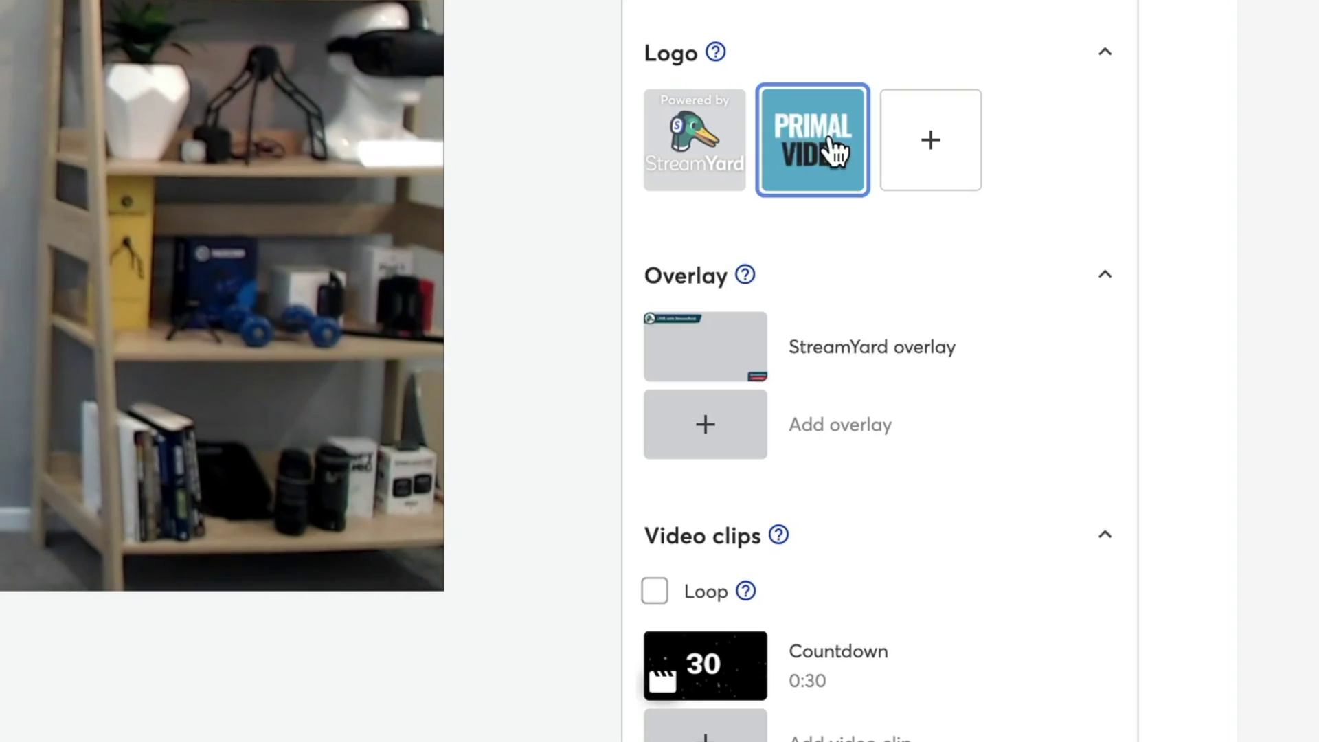
Show the StreamYard overlay on the stream and start adding a custom overlay
mouse_move(651, 368)
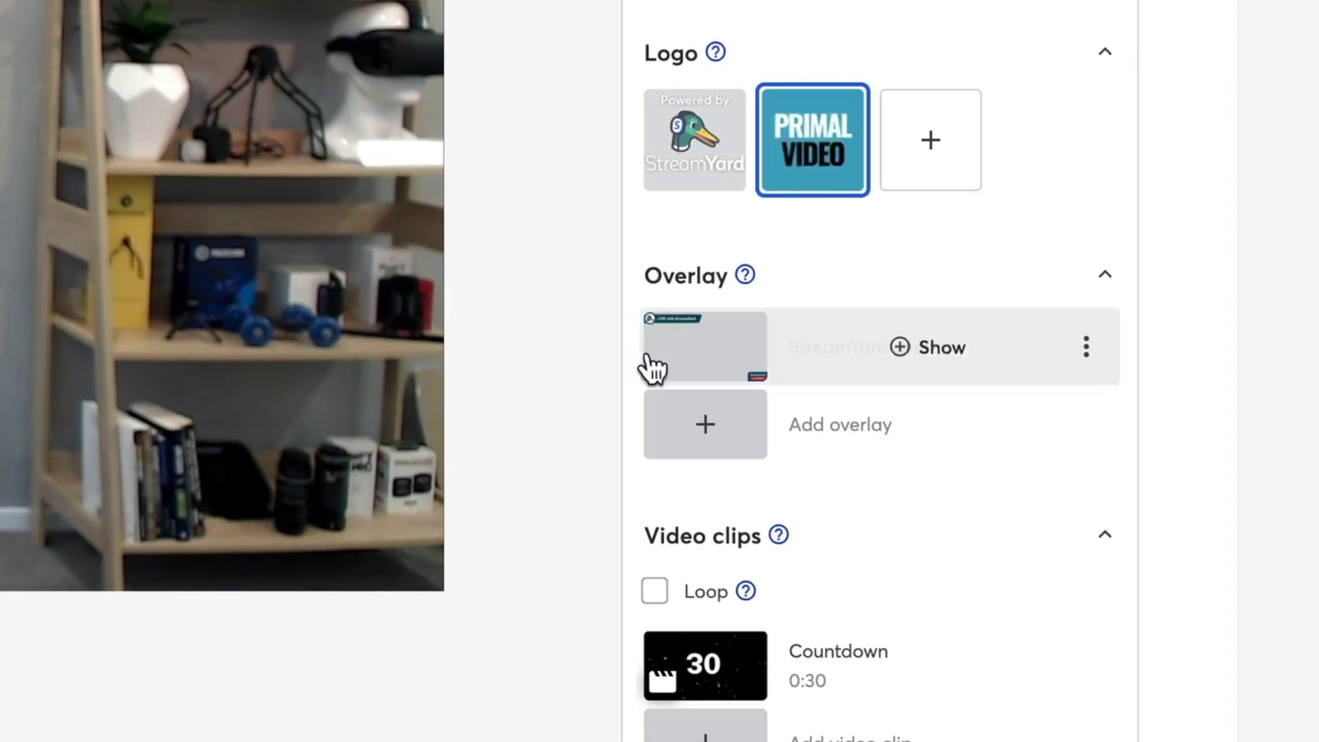
click(700, 354)
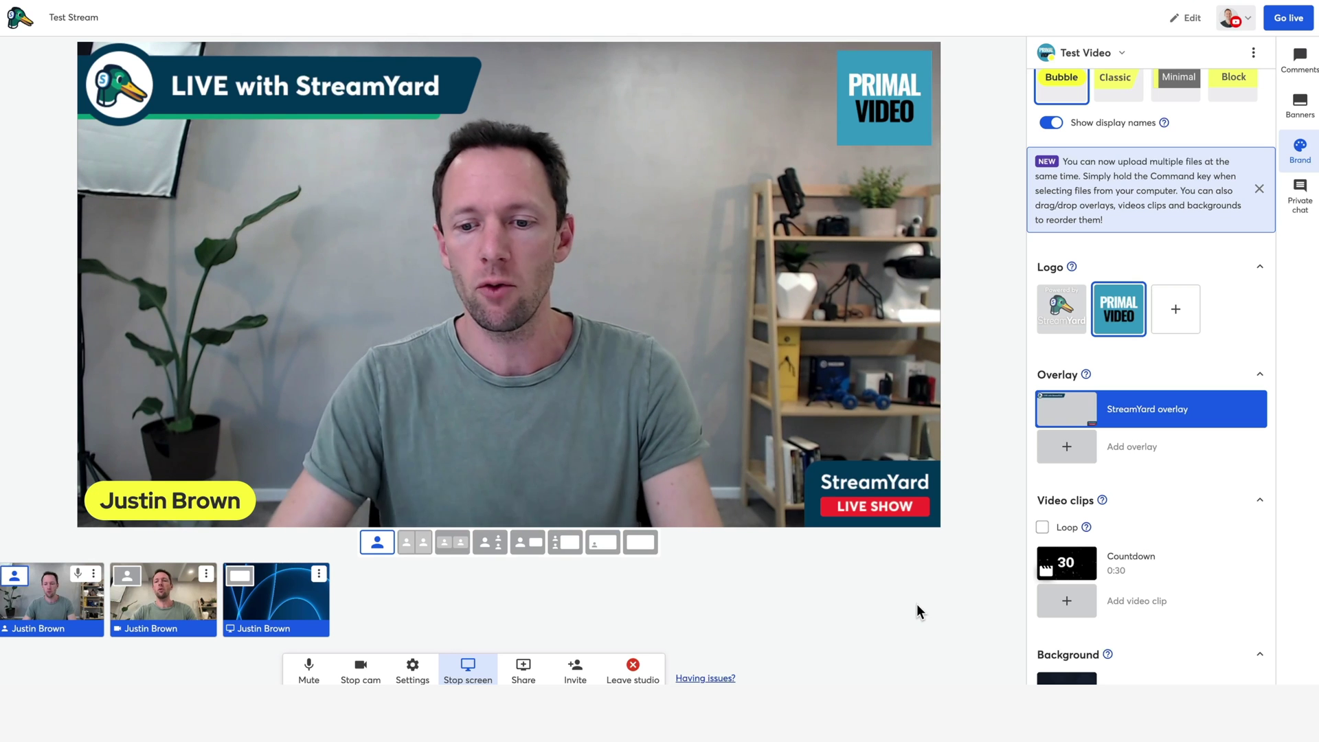
mouse_move(1169, 408)
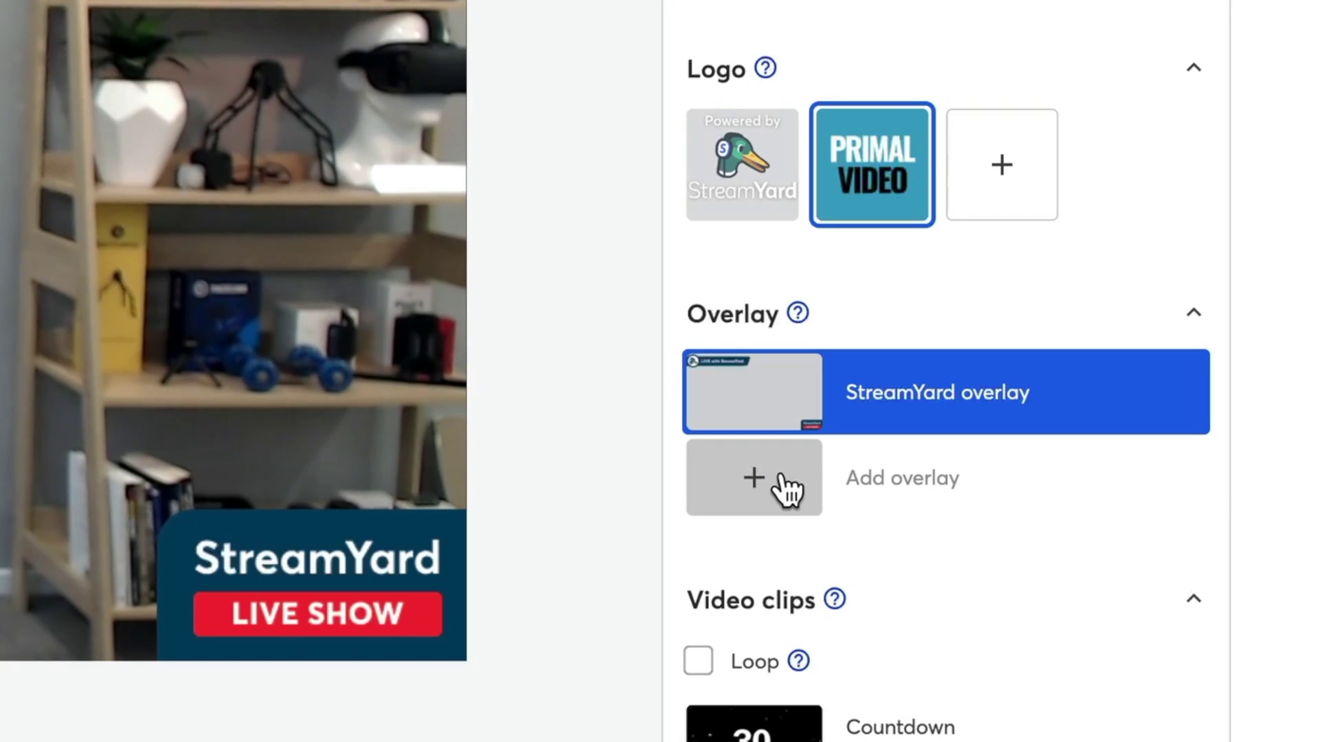
click(782, 474)
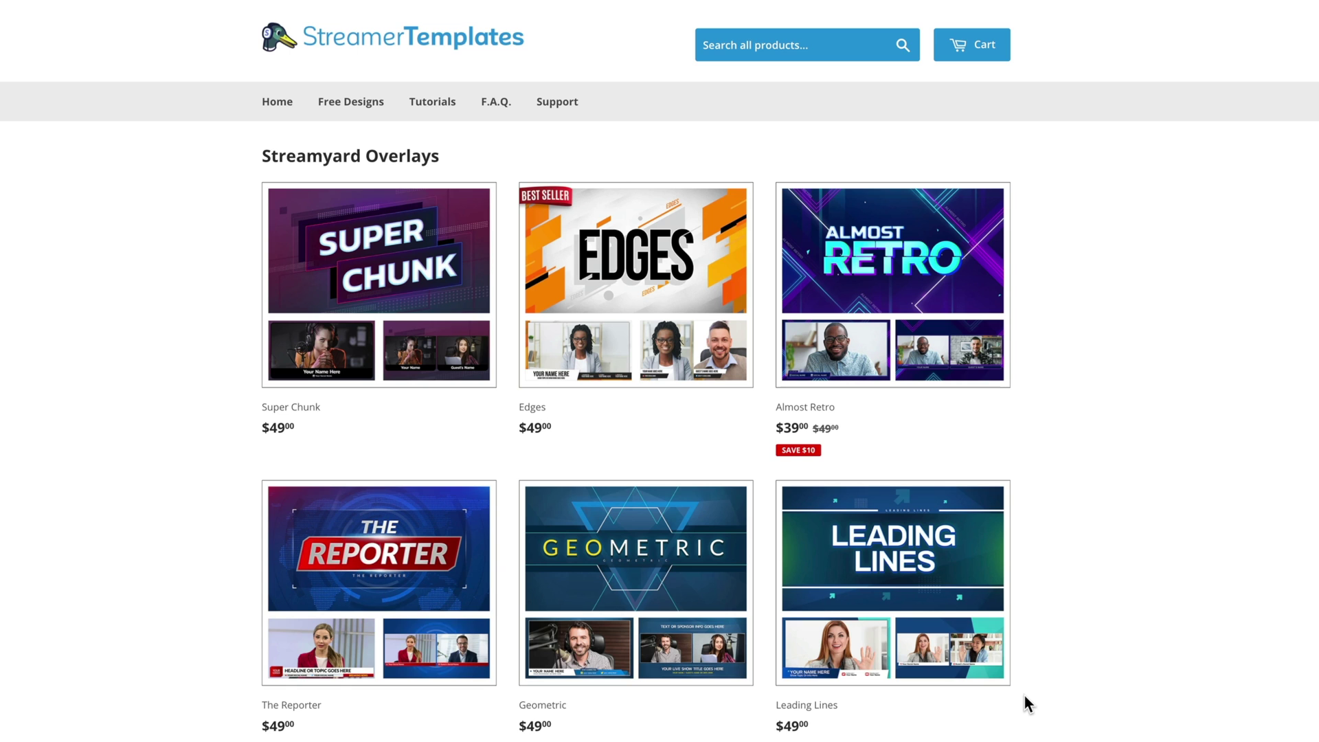
Browse the StreamYard overlay designs on the StreamerTemplates website and open its free designs
scroll(1024, 695, down, 3)
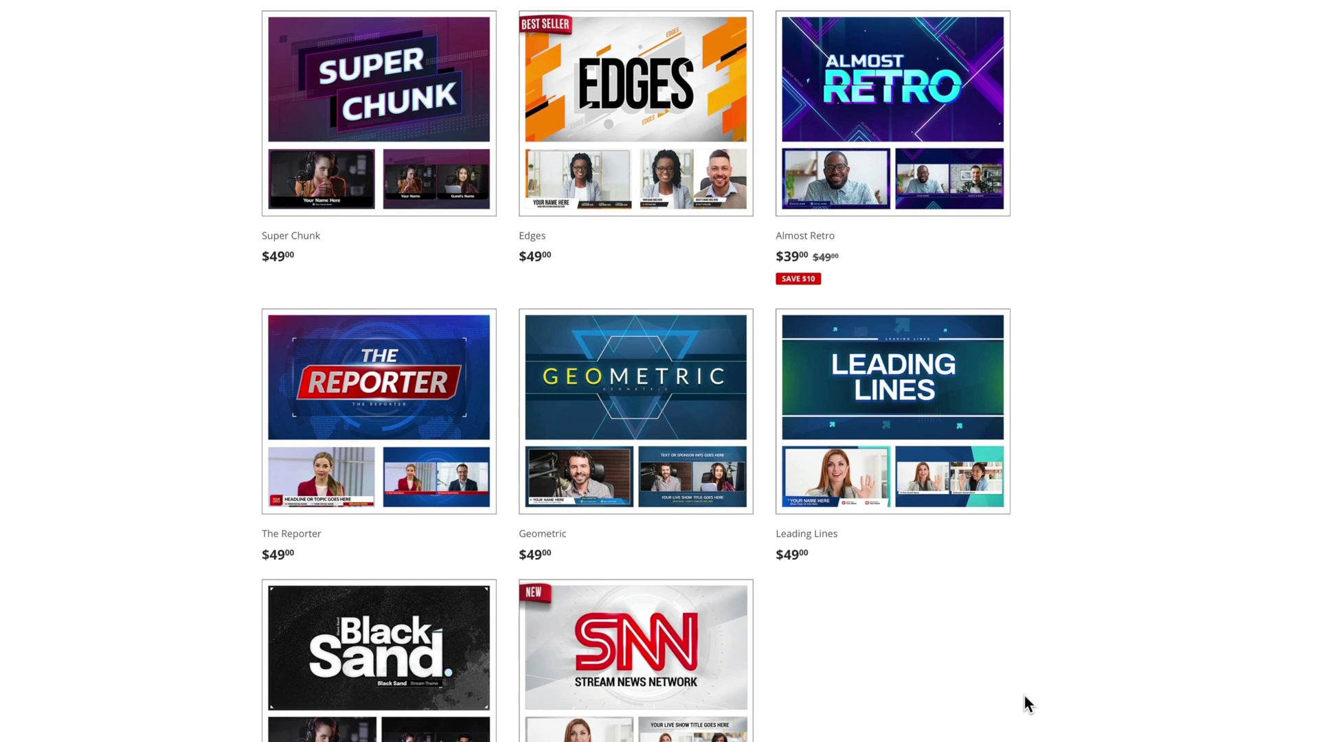
scroll(1024, 695, down, 5)
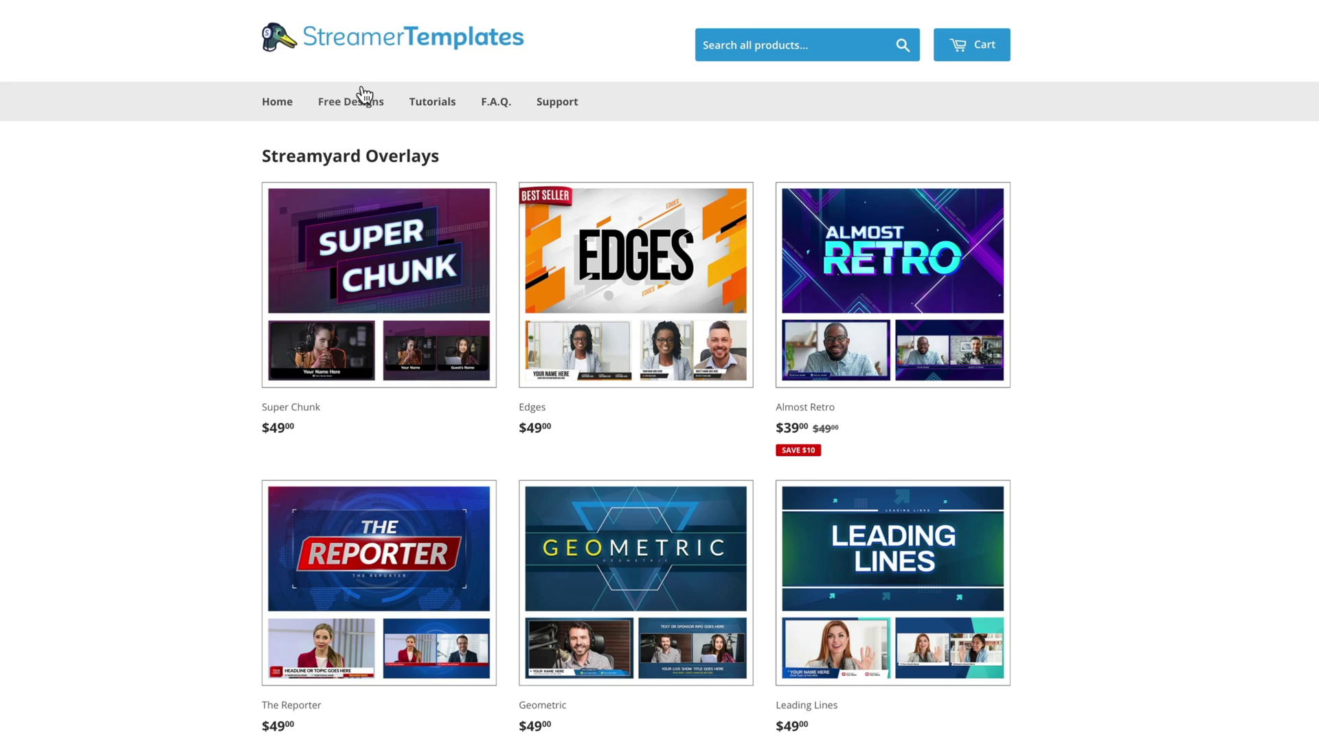
click(364, 96)
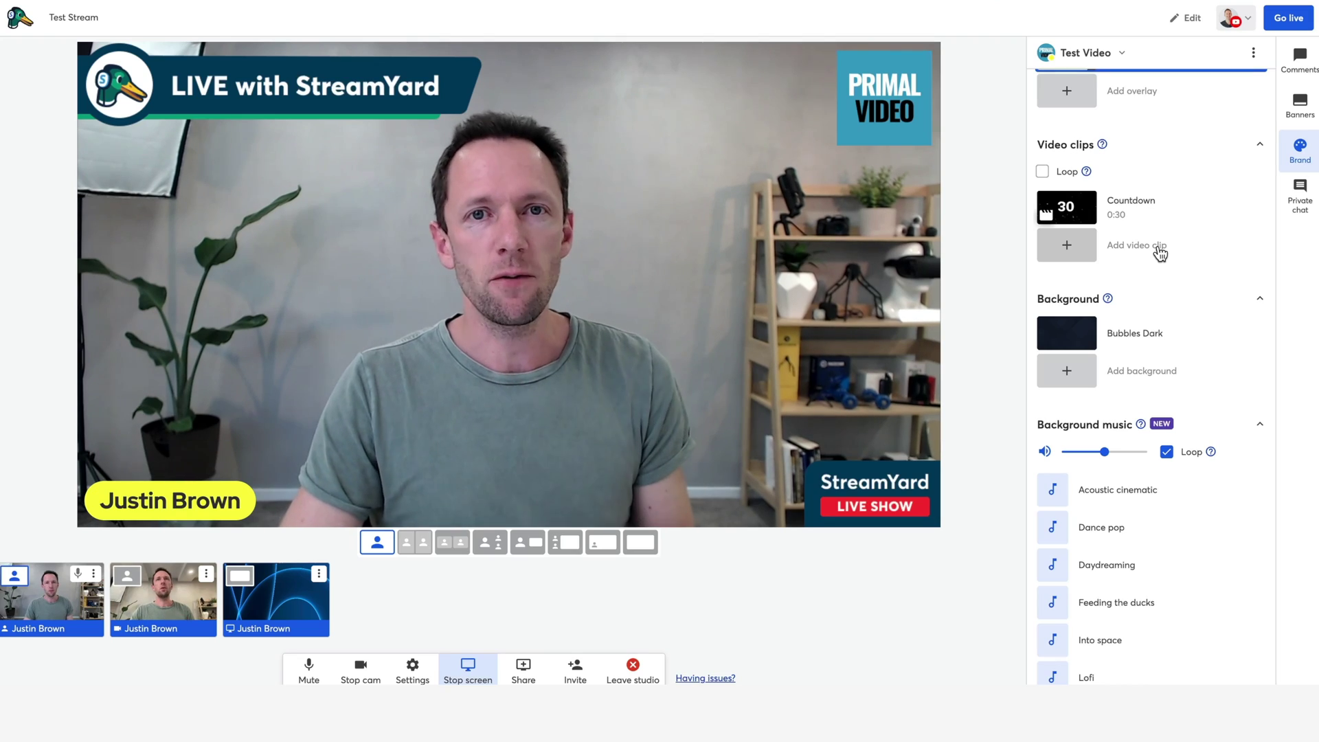
Play the 30-second Countdown video clip on the stream and hide it again
mouse_move(985, 331)
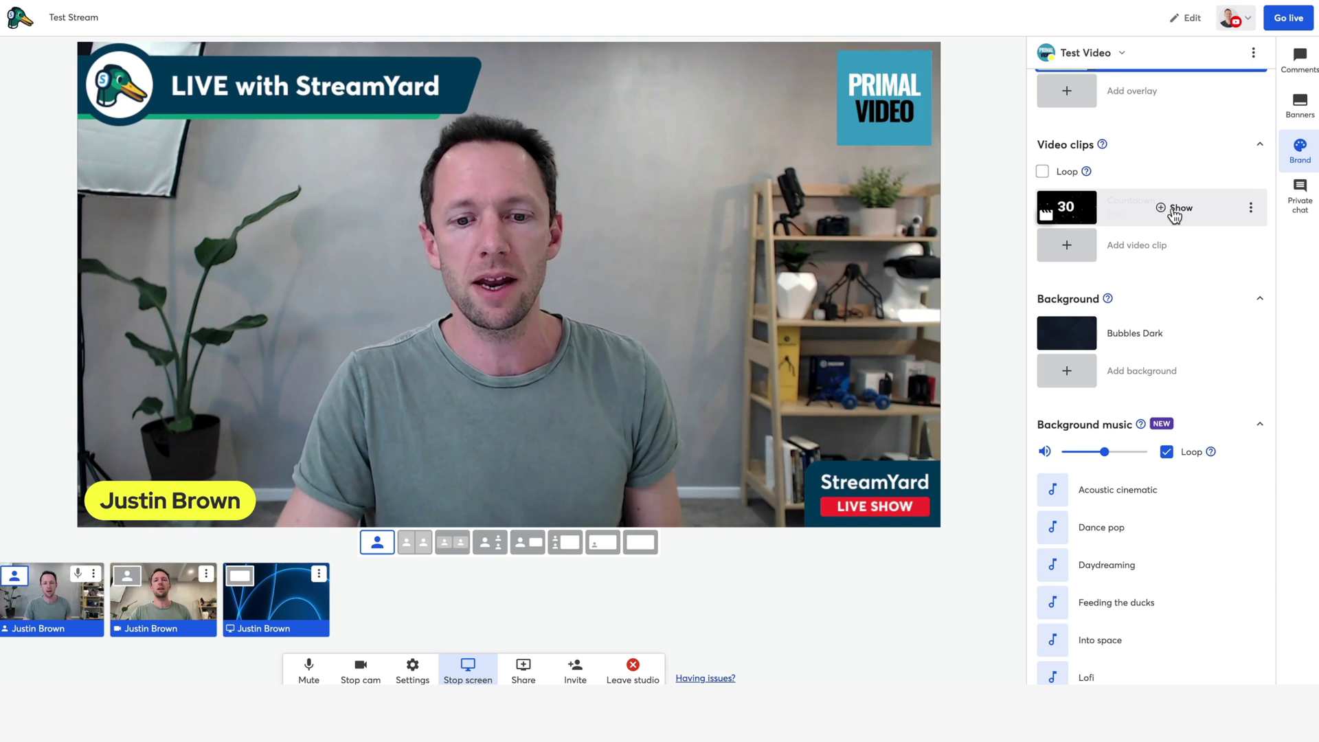
click(1175, 209)
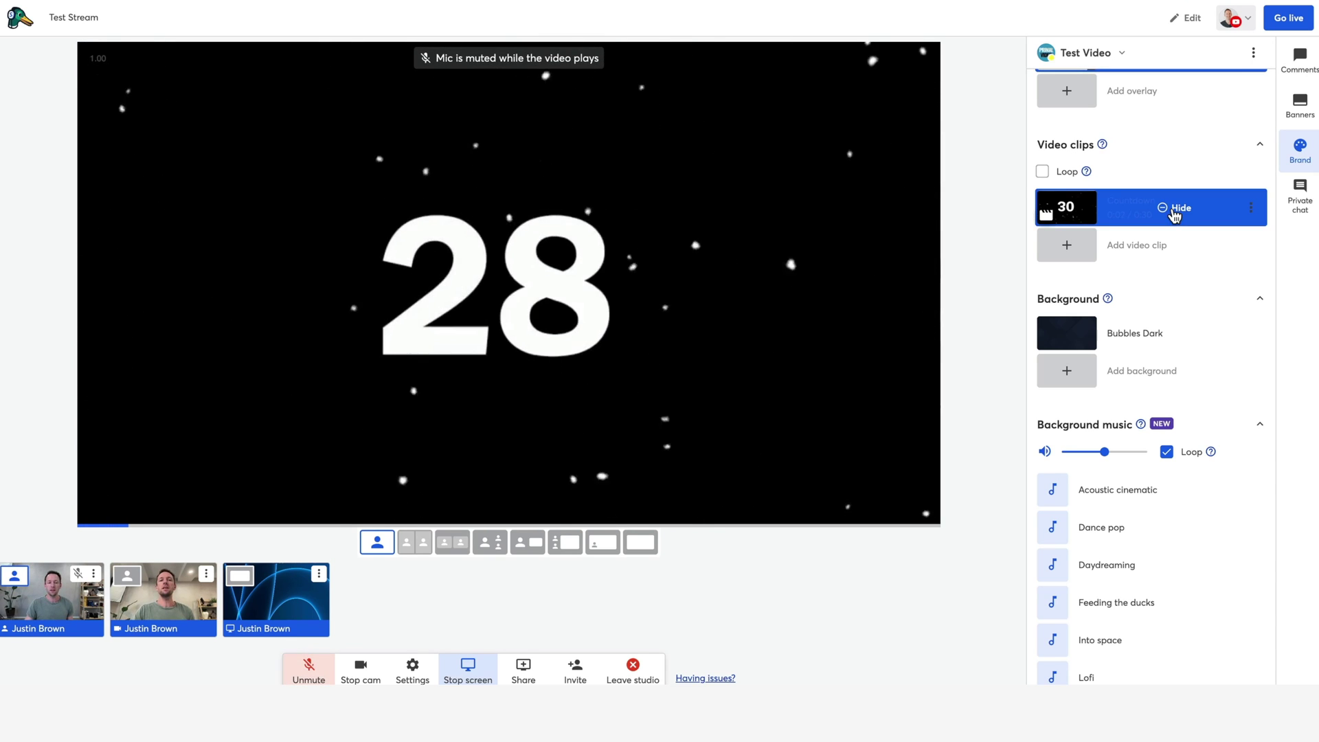
click(1173, 213)
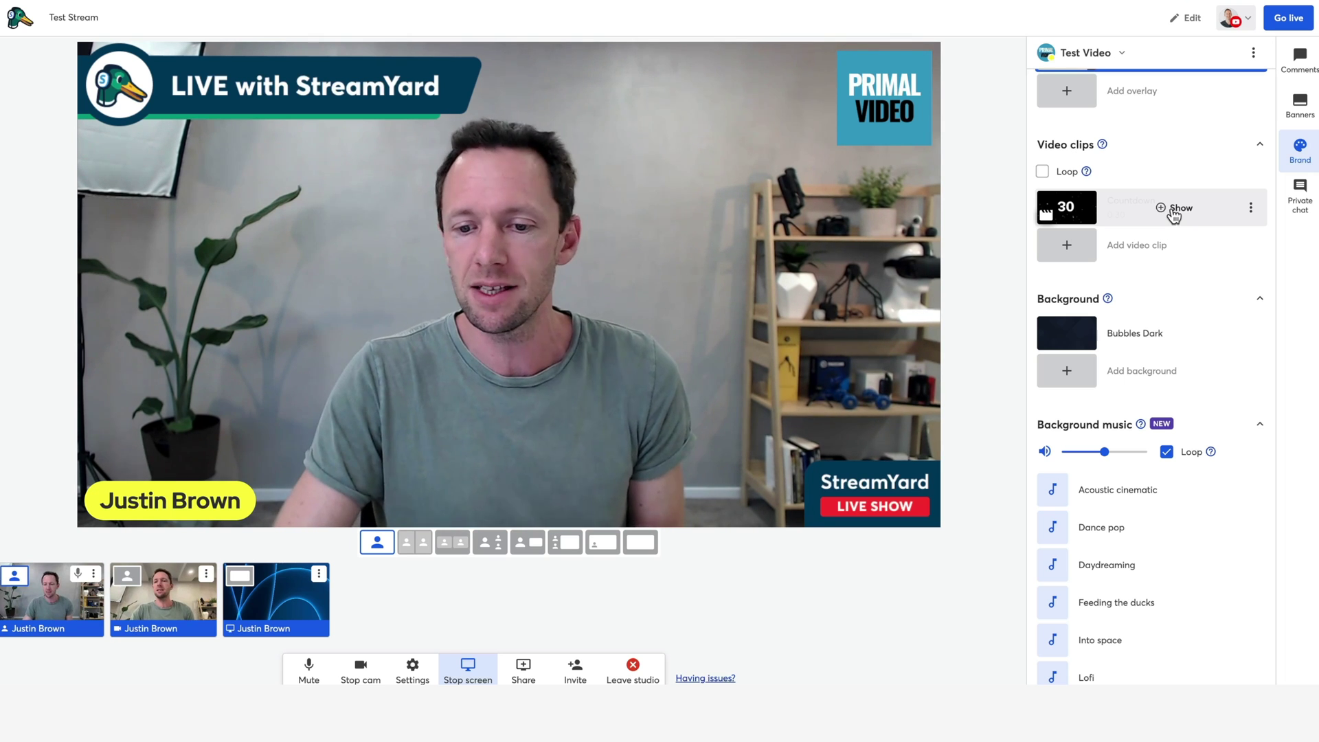
scroll(1173, 214, up, 1)
scroll(1173, 214, down, 1)
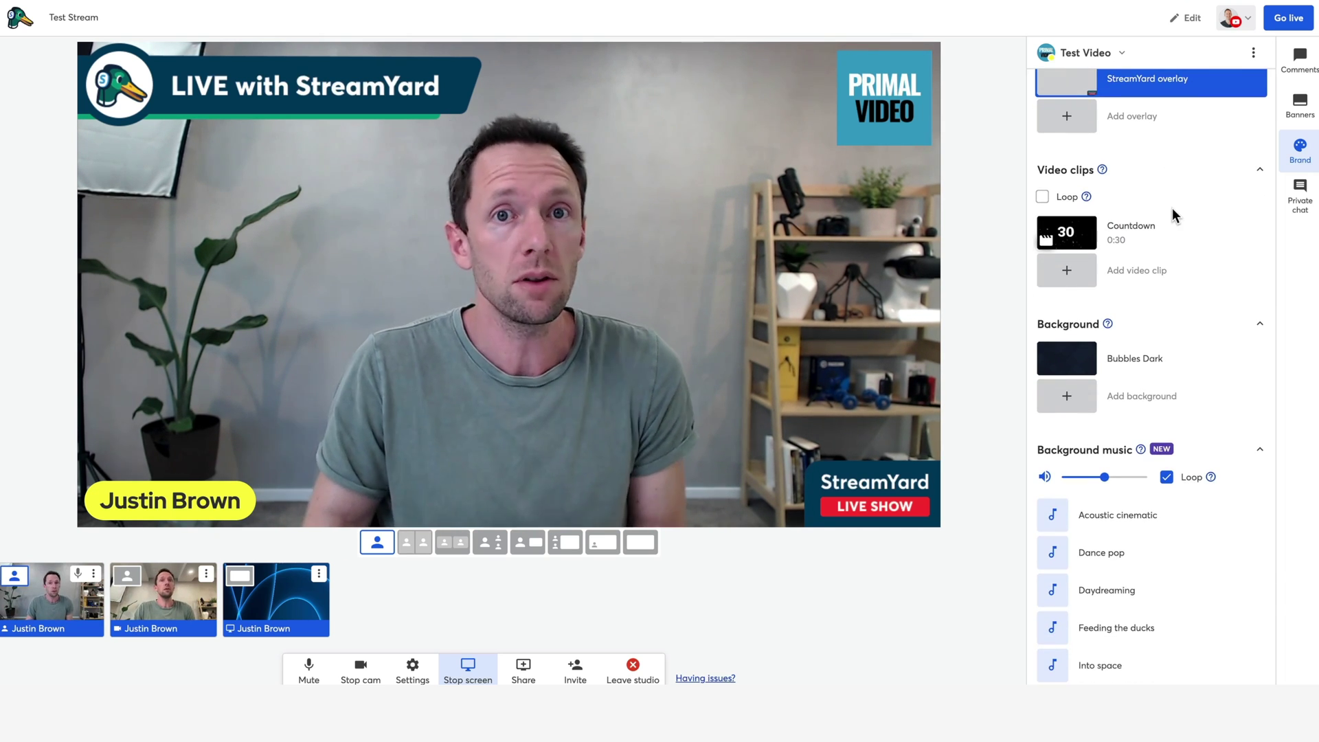
mouse_move(1120, 358)
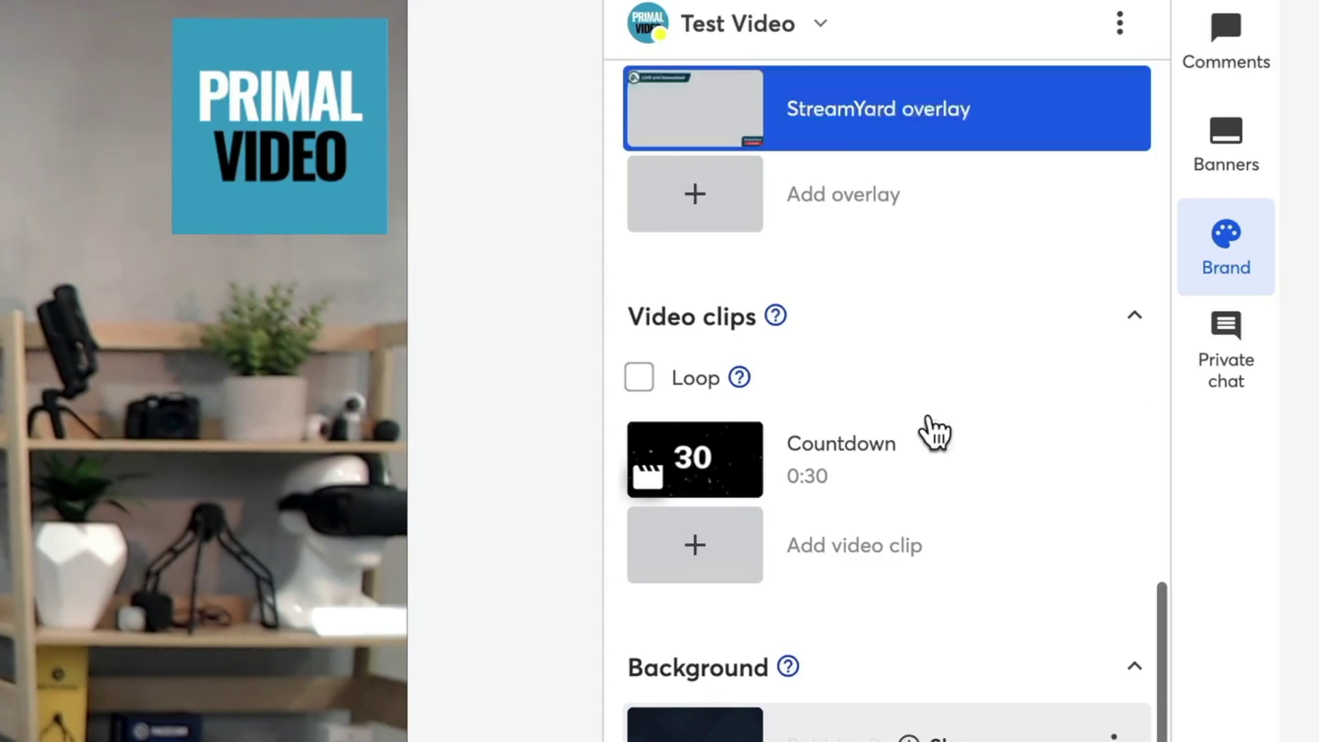
Hide the StreamYard overlay, the Primal Video logo and the display names from the stream
scroll(1173, 232, up, 2)
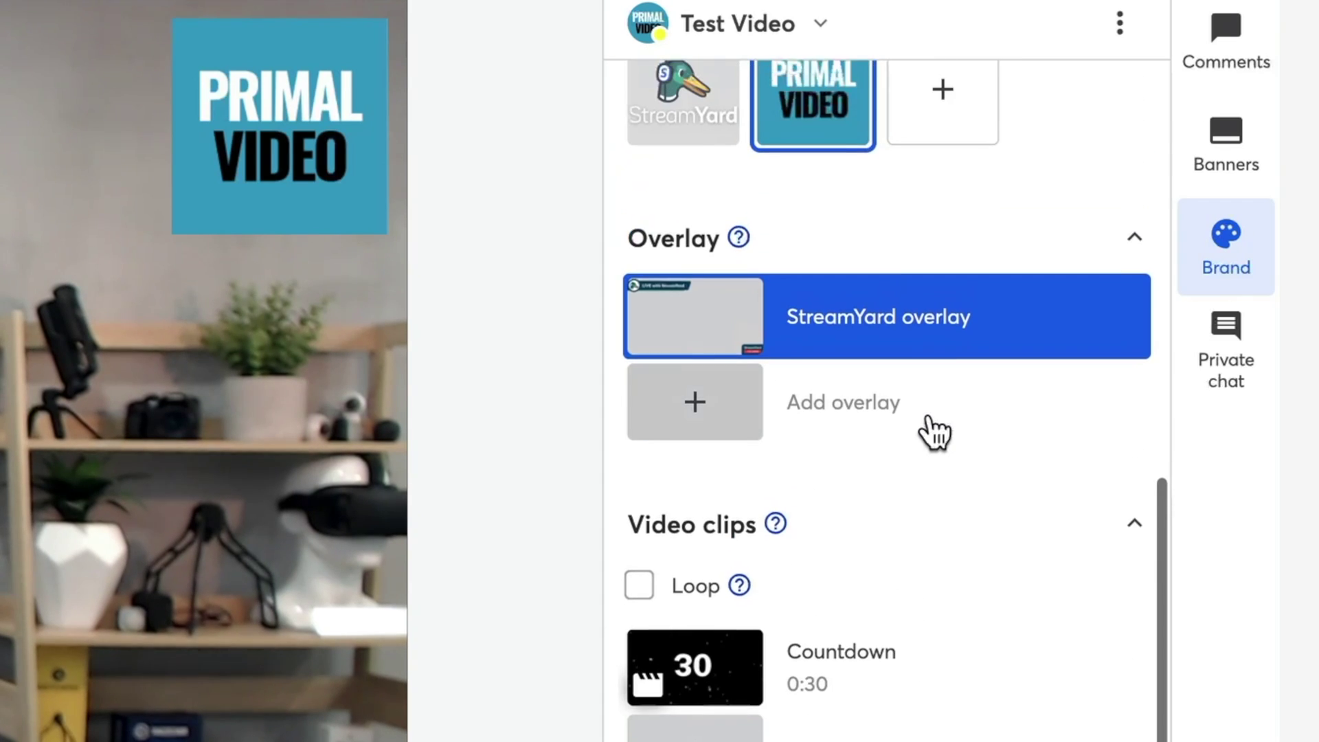
mouse_move(1138, 219)
click(859, 402)
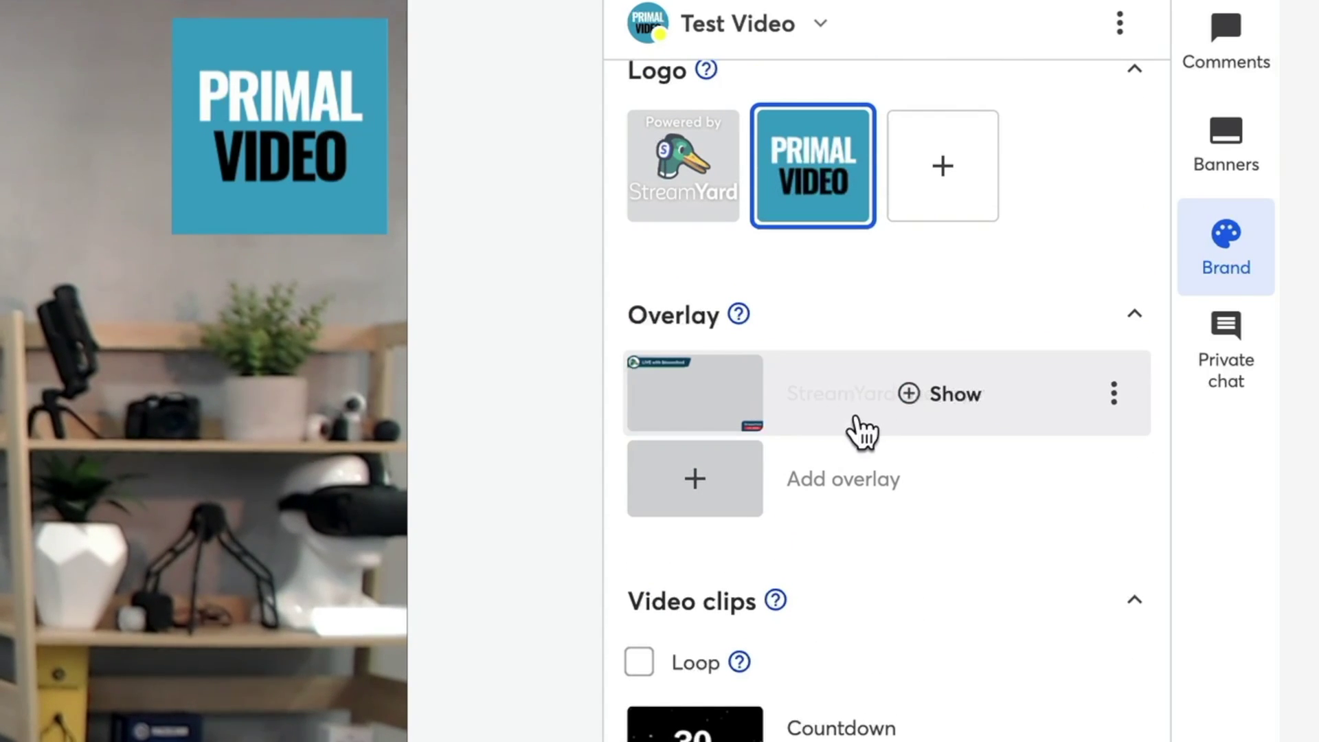
click(773, 155)
scroll(790, 160, up, 5)
scroll(790, 157, up, 4)
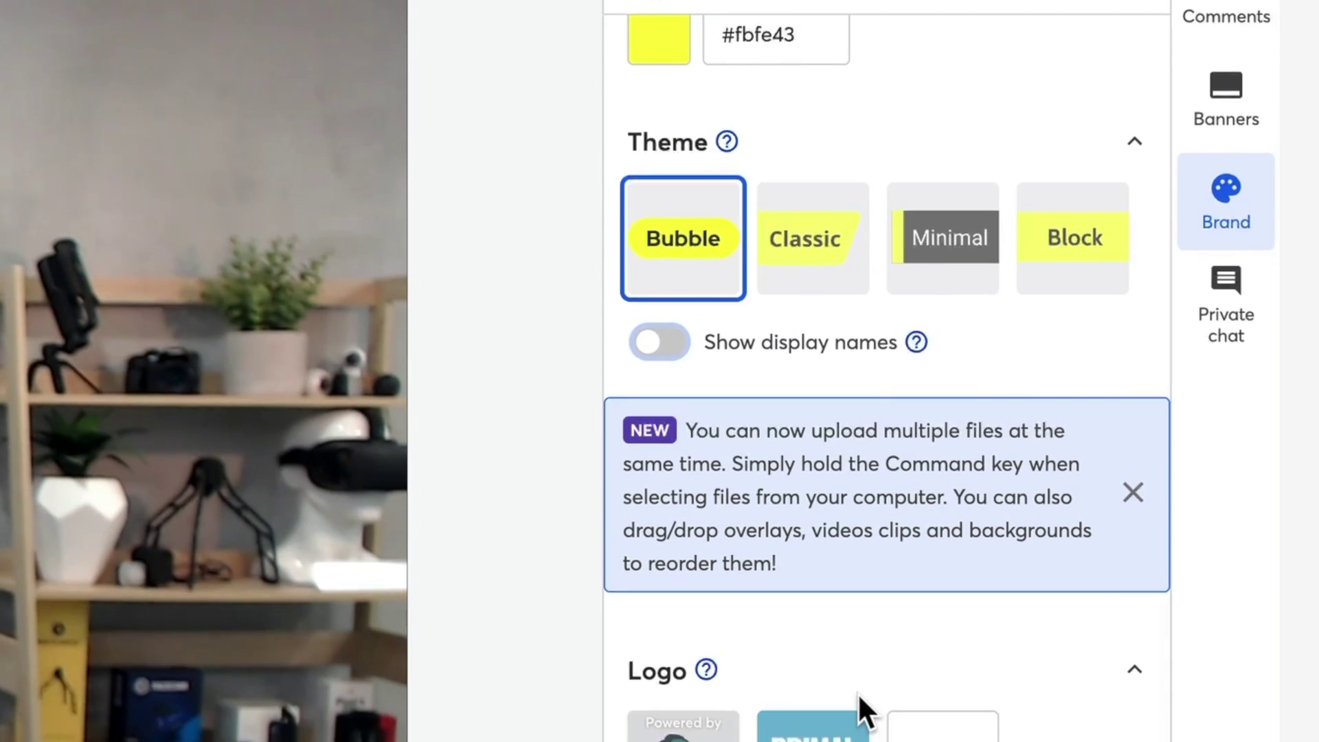
scroll(858, 707, down, 10)
Switch the stream to the uncropped side-by-side layout of both cameras and apply the Bubbles Dark background
mouse_move(711, 426)
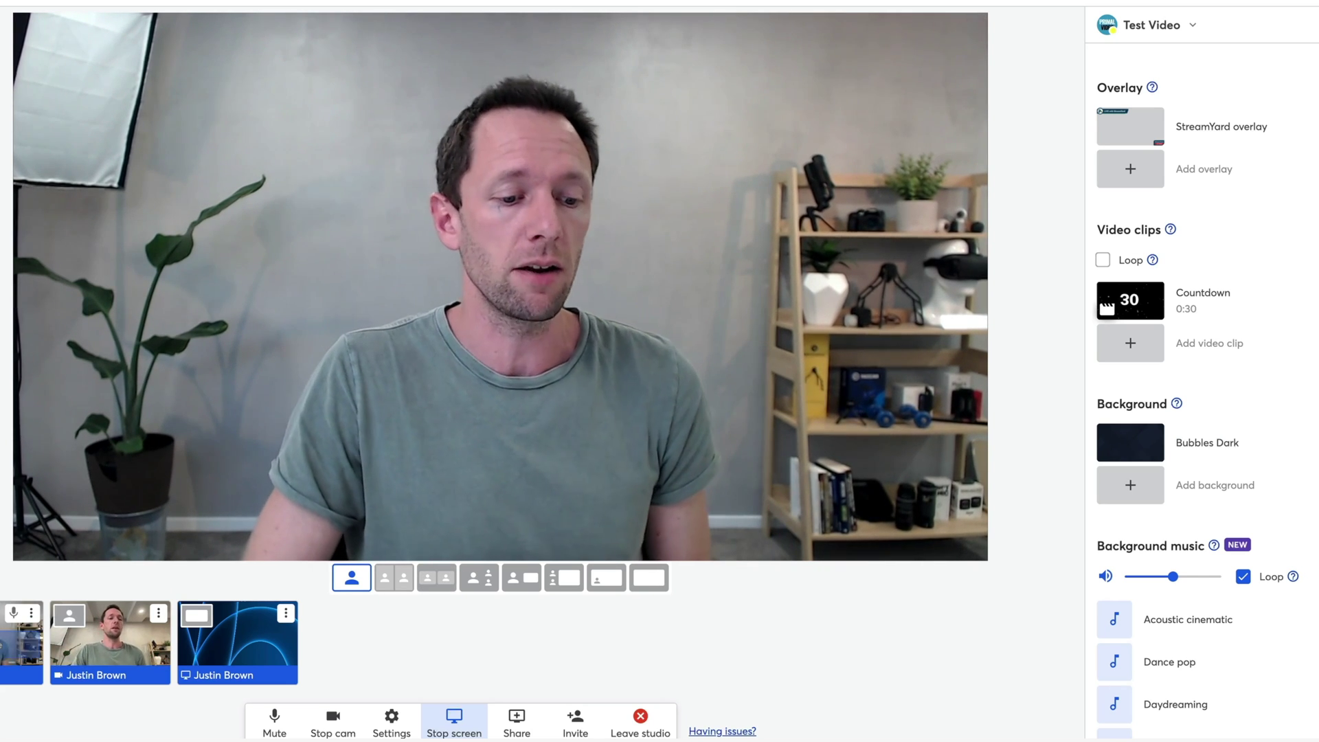
click(404, 581)
click(436, 581)
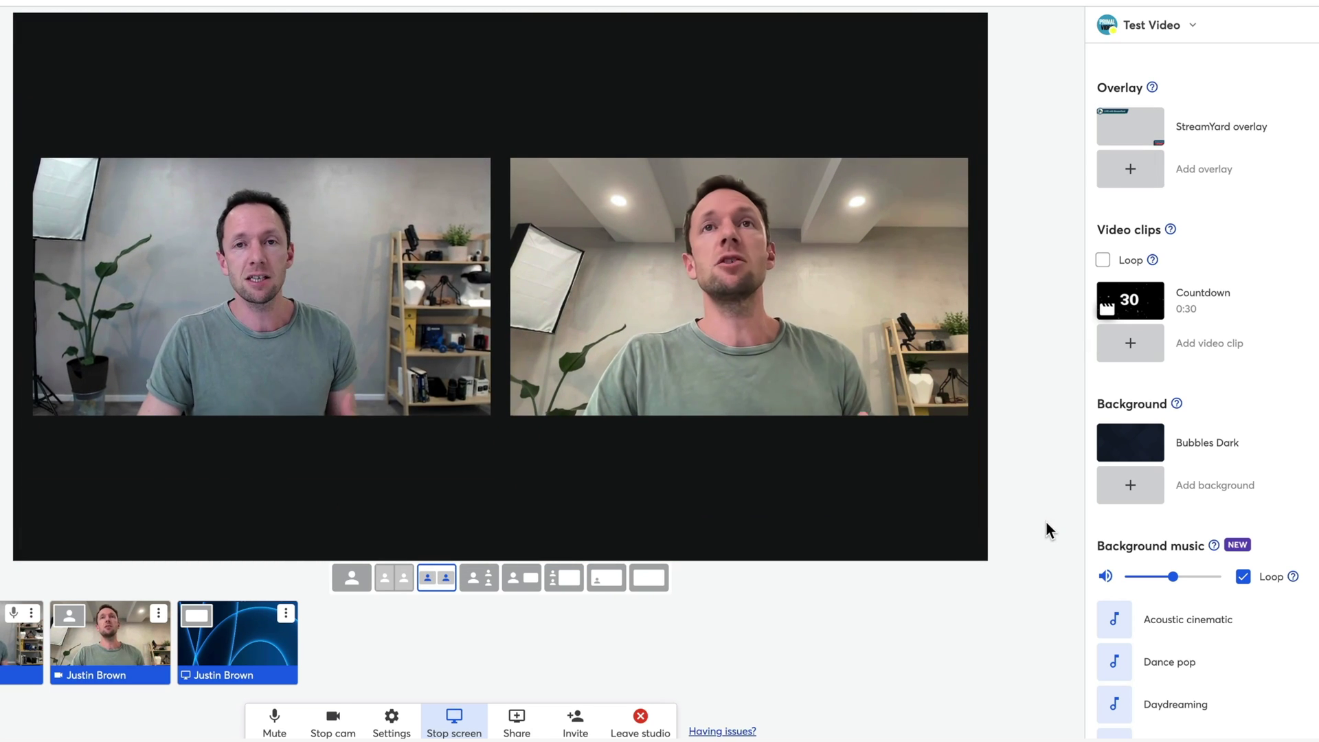
click(1141, 449)
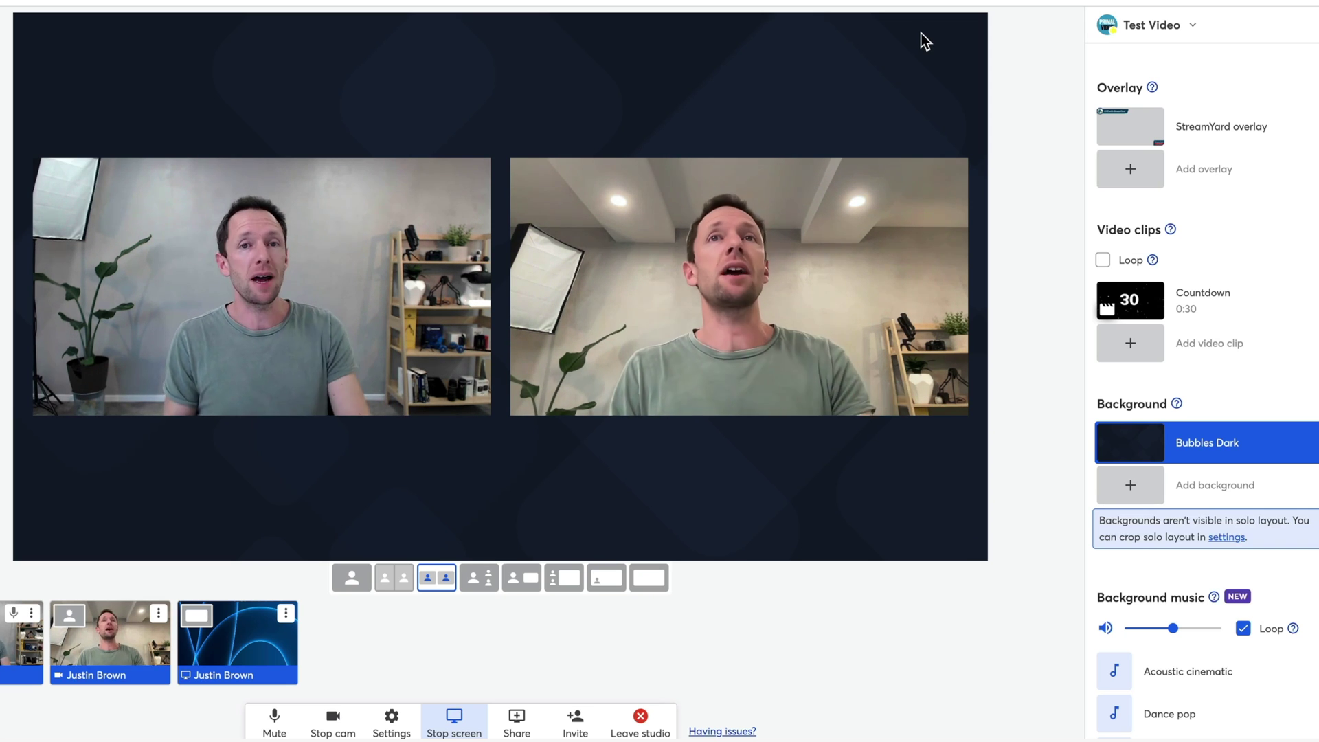
Look through the built-in background music tracks and start adding a custom one
scroll(1280, 288, down, 4)
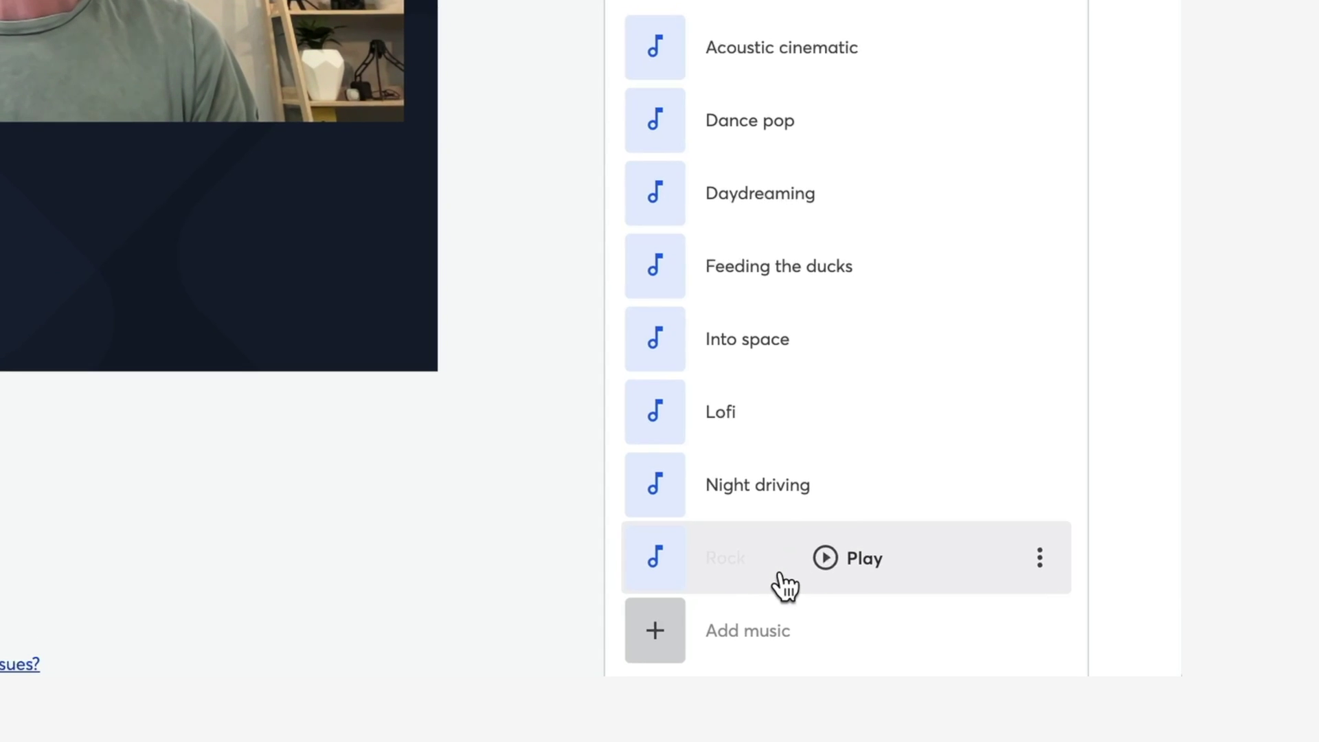
click(674, 627)
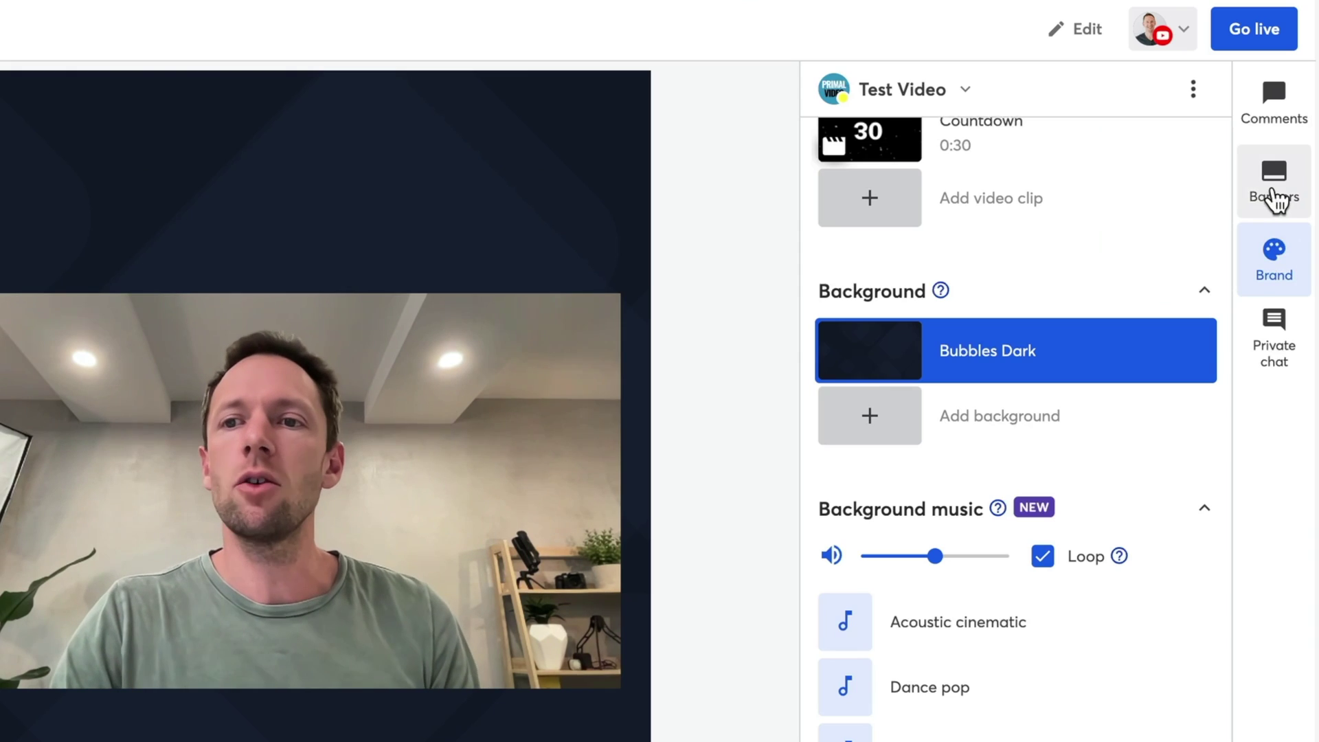
Open the Q&A banners folder and display the "MAC OR PC?", "Android or IOS?" and "Coffee or Tea?" banners on the stream in turn
click(1274, 196)
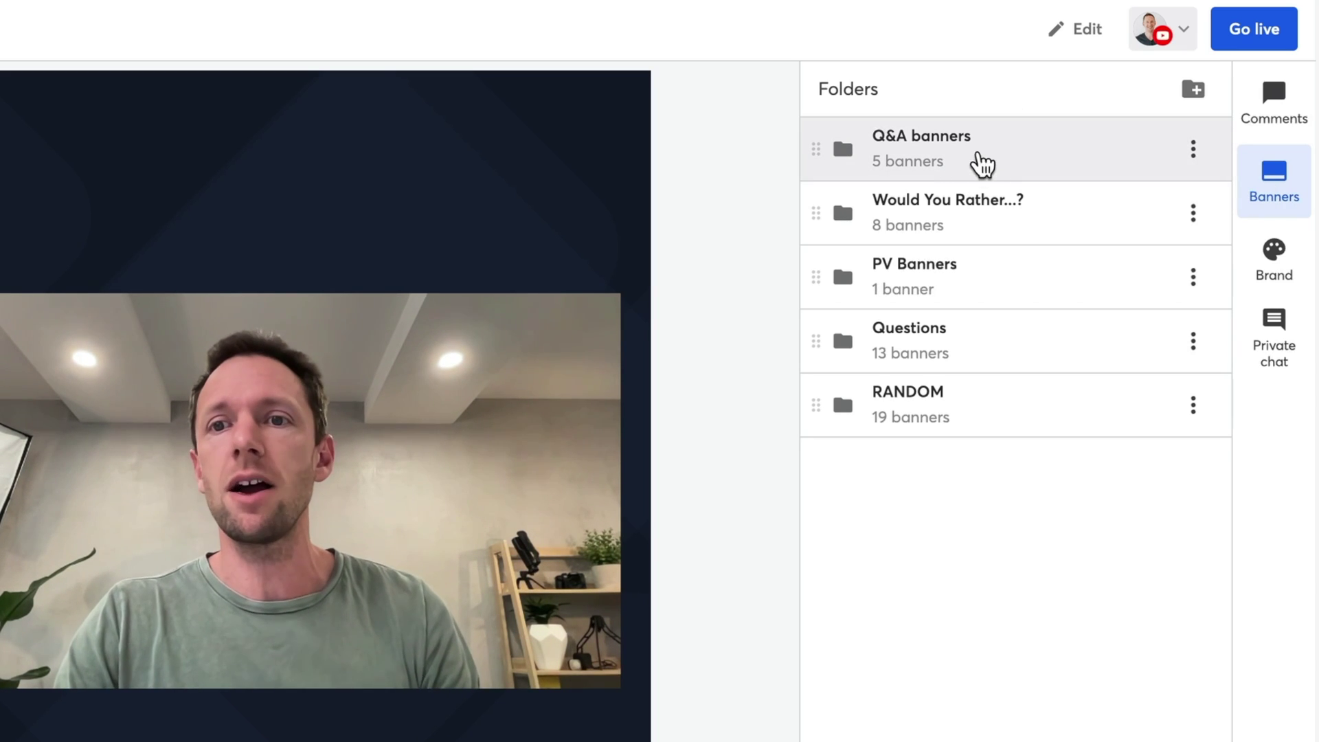
click(1017, 151)
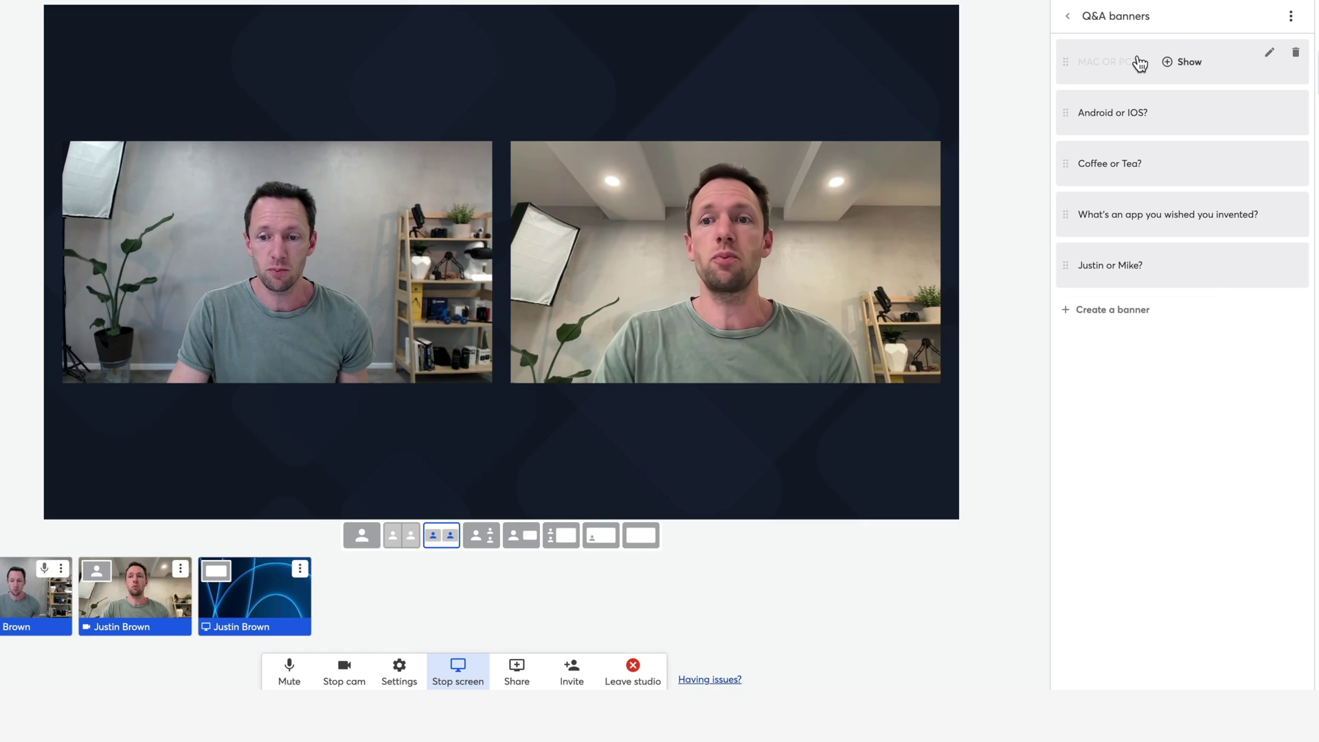
click(951, 153)
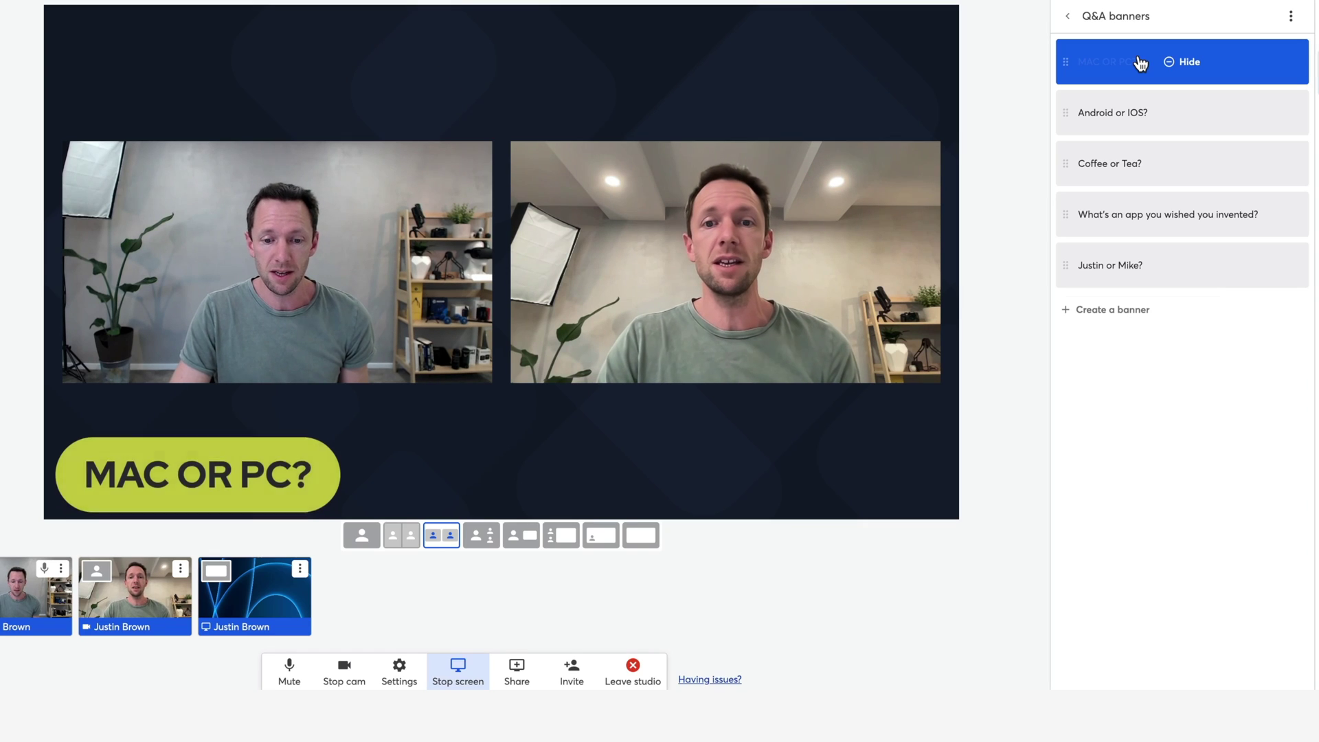
click(1140, 113)
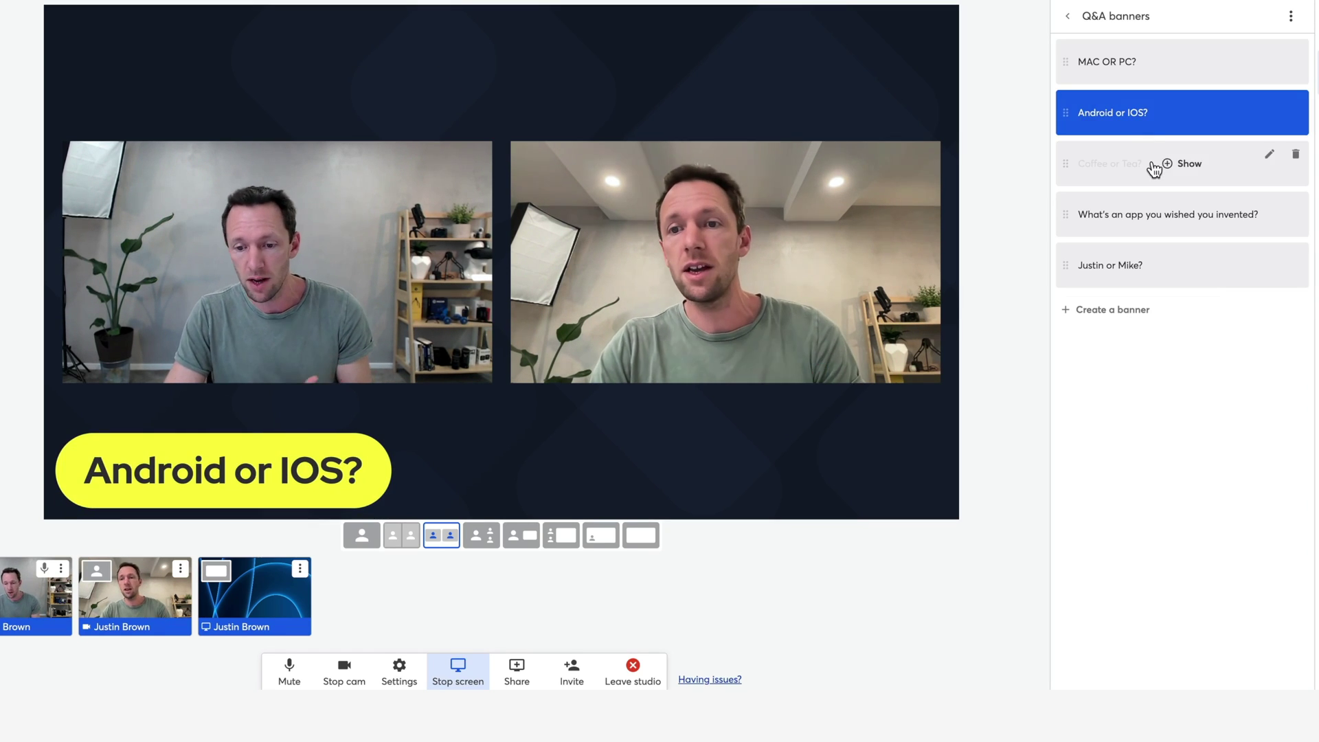
click(1150, 165)
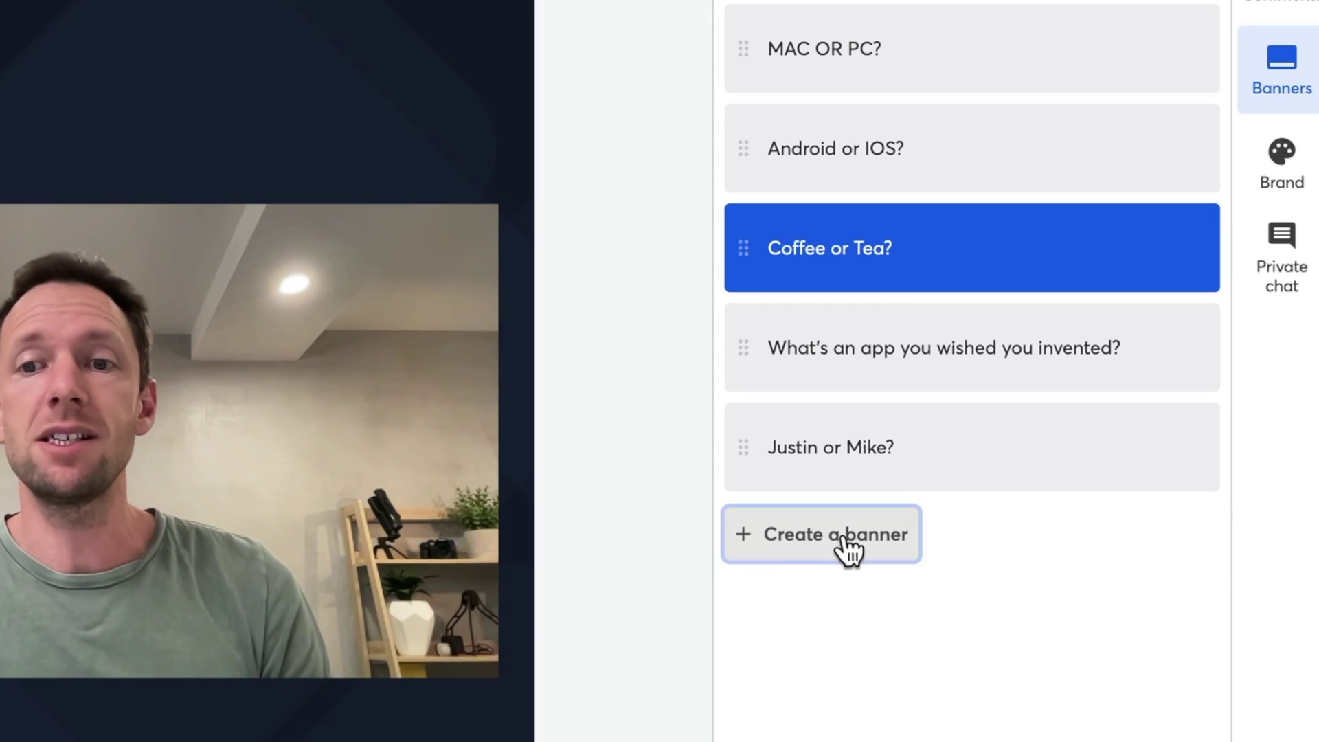
Create a Q&A banner with the text "Red or Blue" and show it on the stream
click(850, 549)
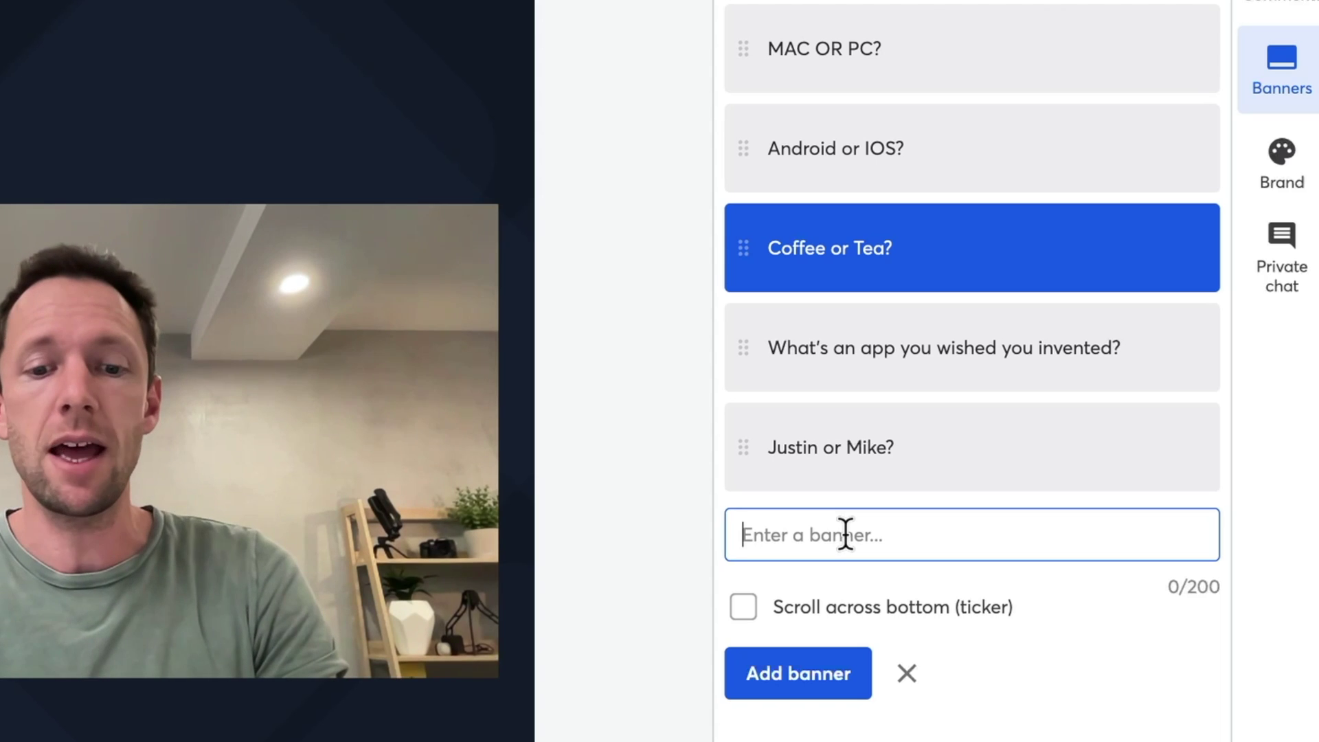
text(Red or Blue)
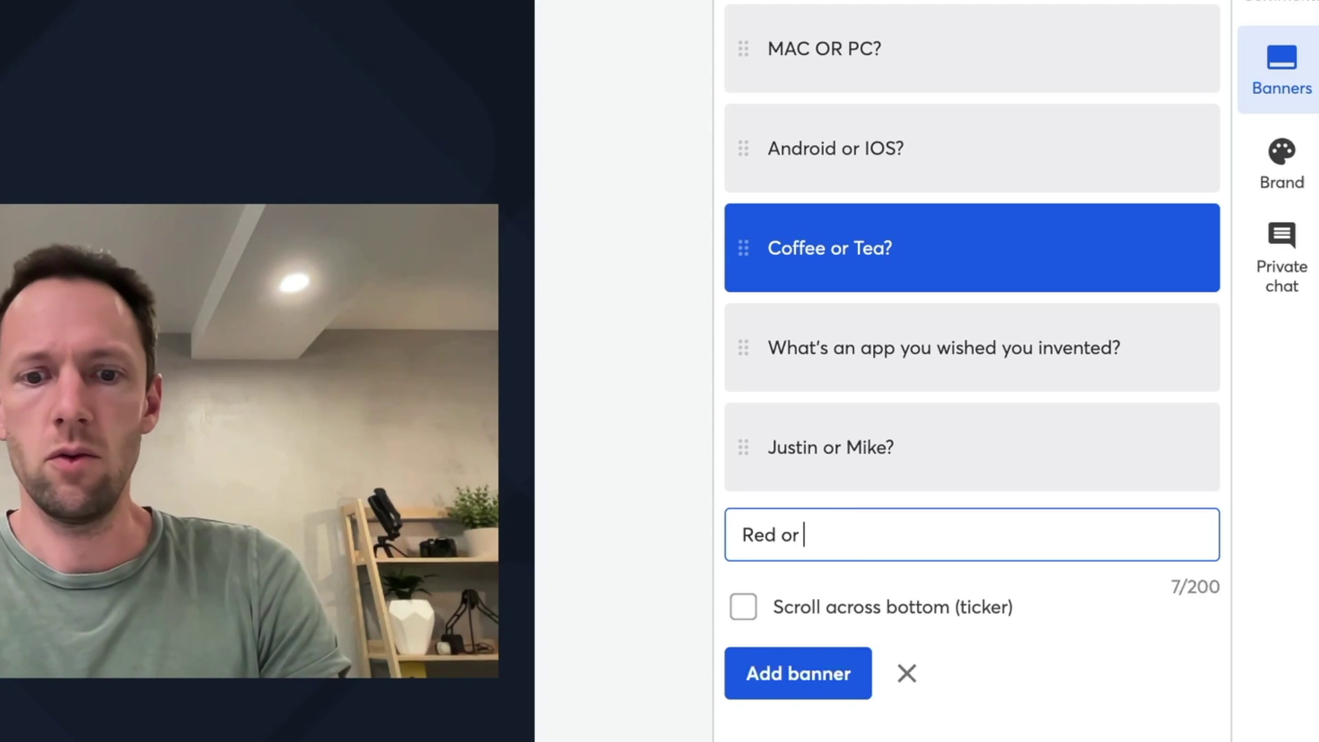
click(808, 677)
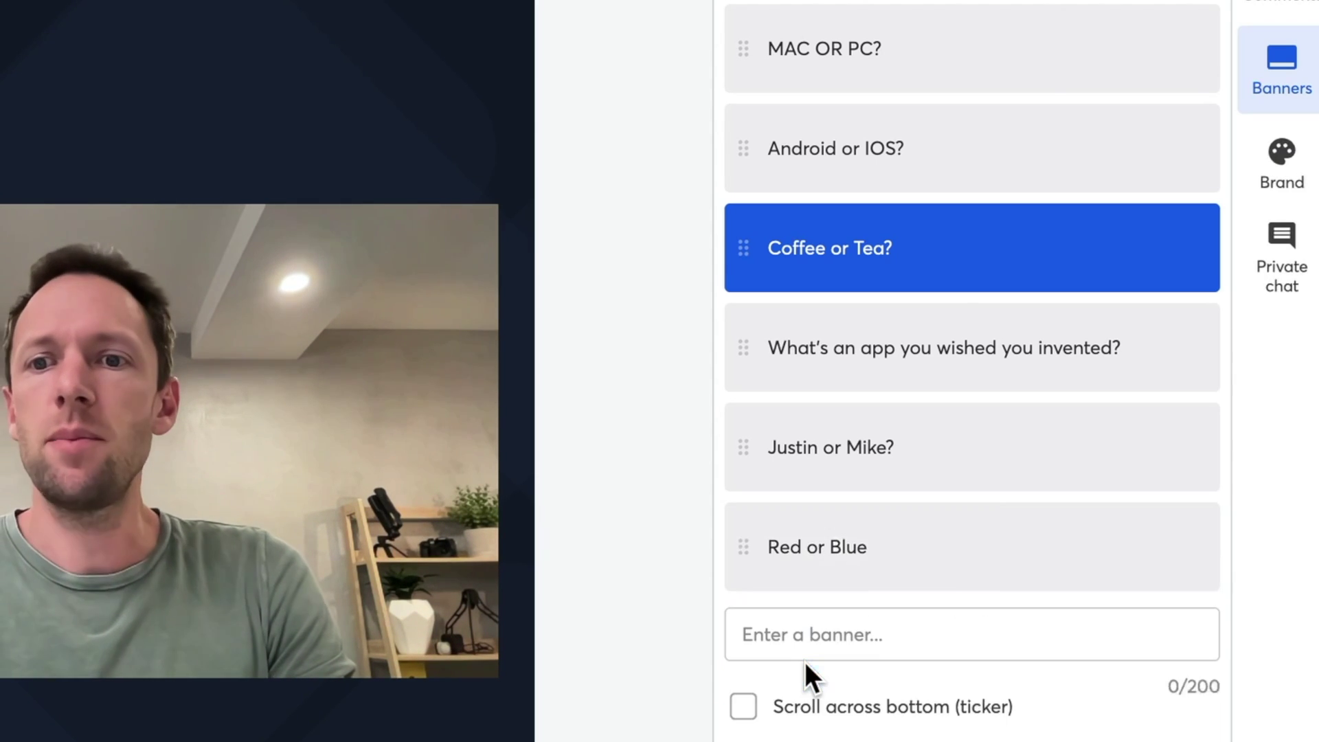
click(966, 547)
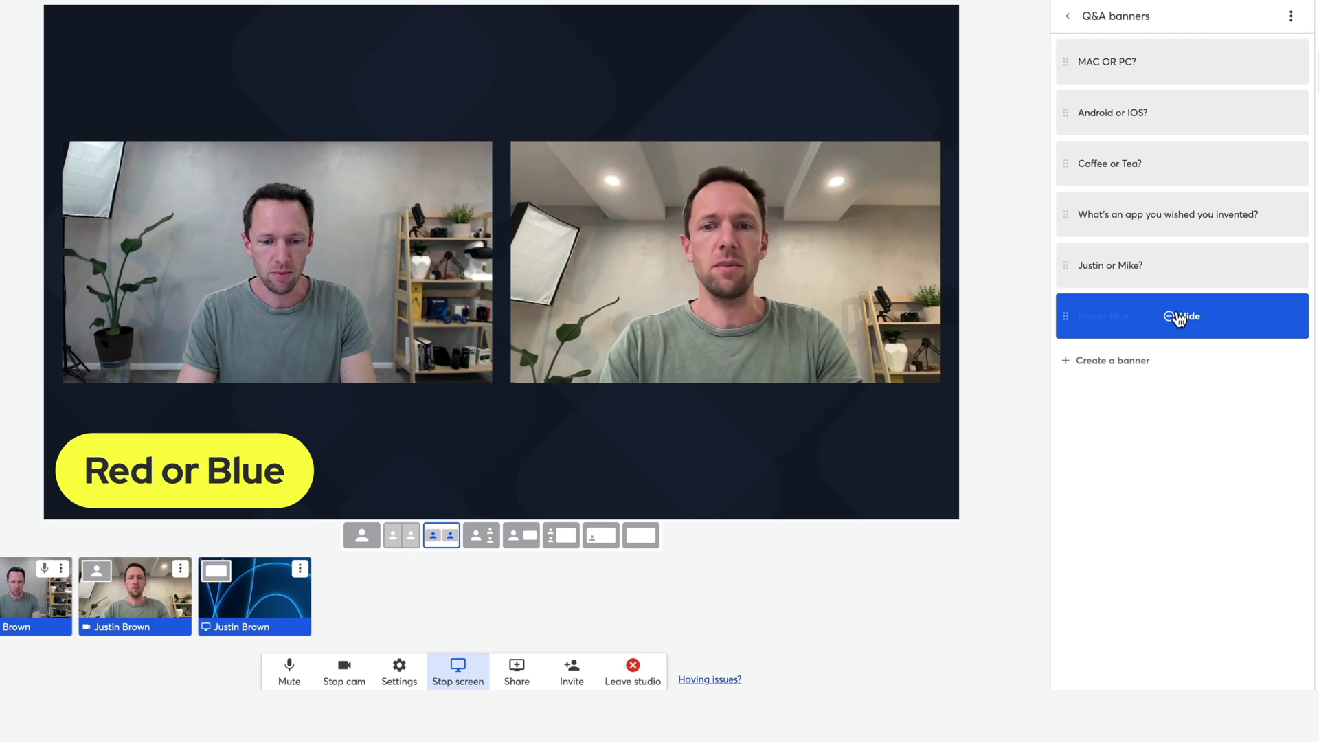
Put a new scrolling ticker banner reading "Test Text" on the stream, and hide it together with the "Red or Blue" banner
click(1126, 365)
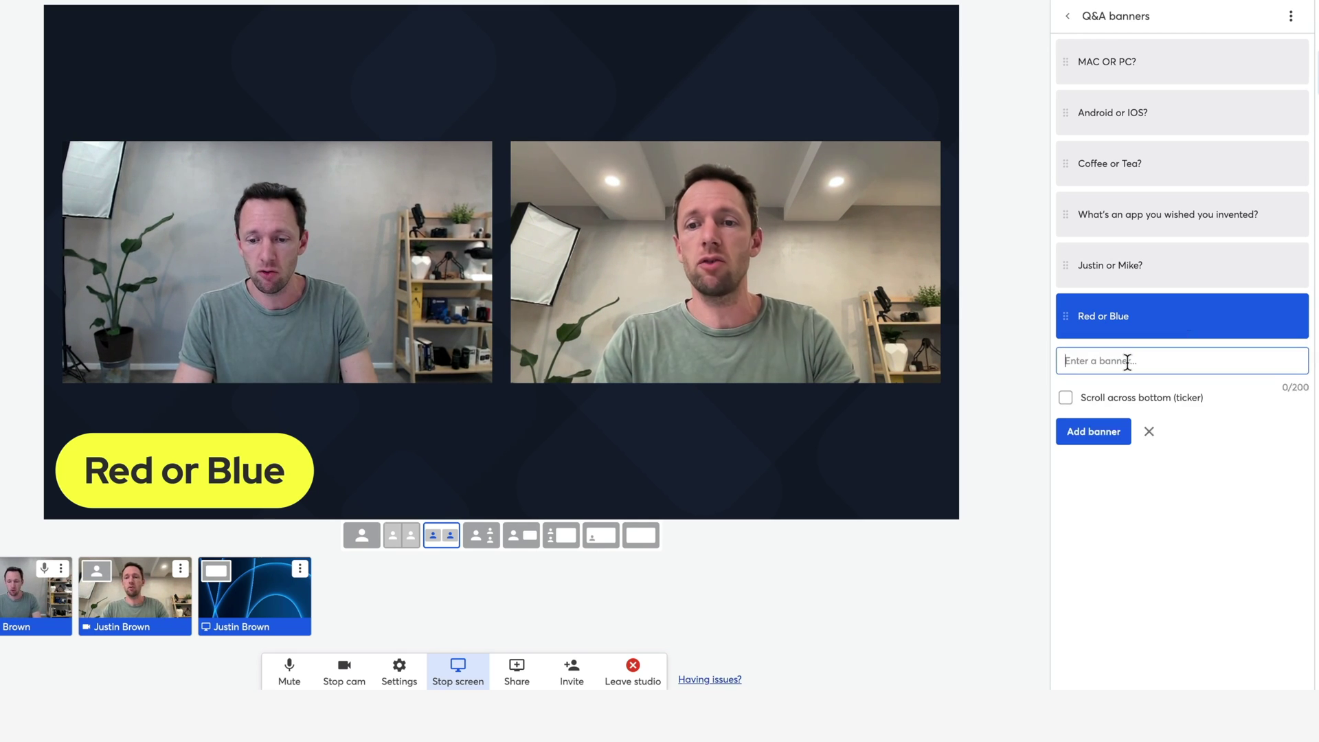
text(Test Text)
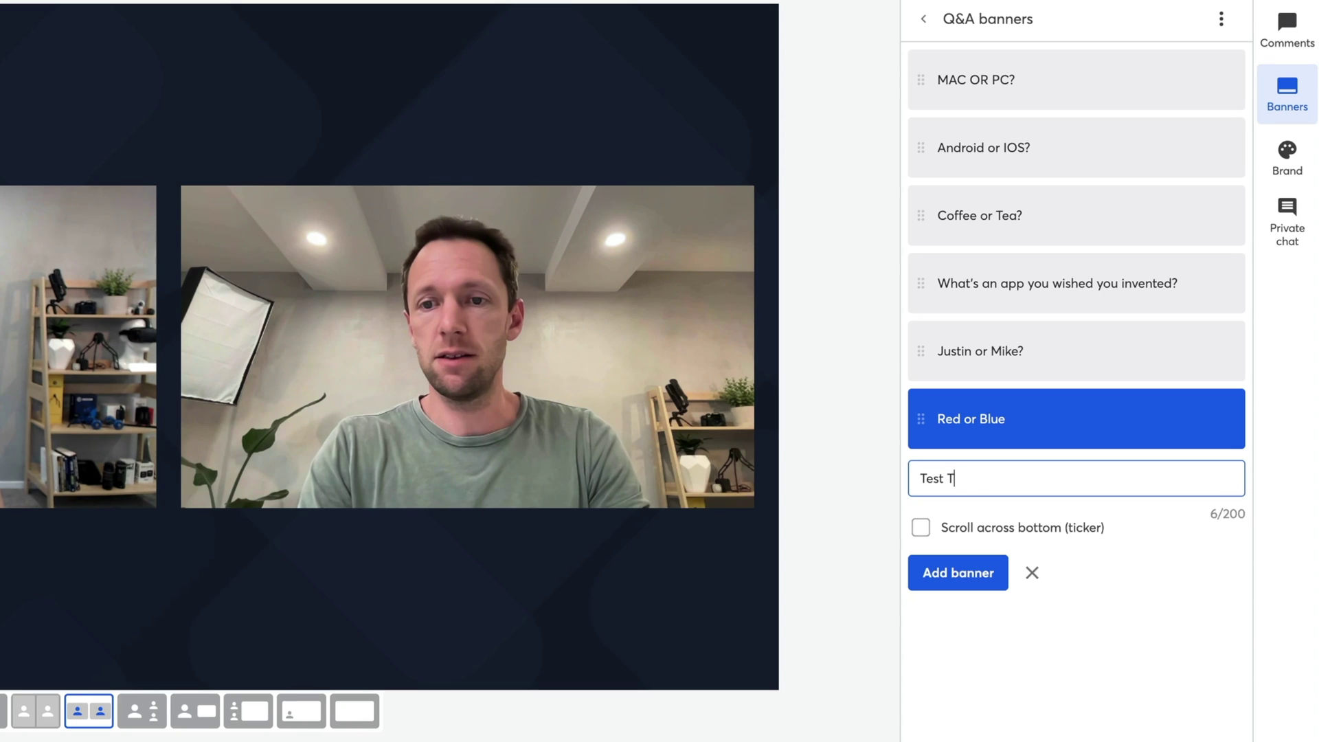
click(921, 527)
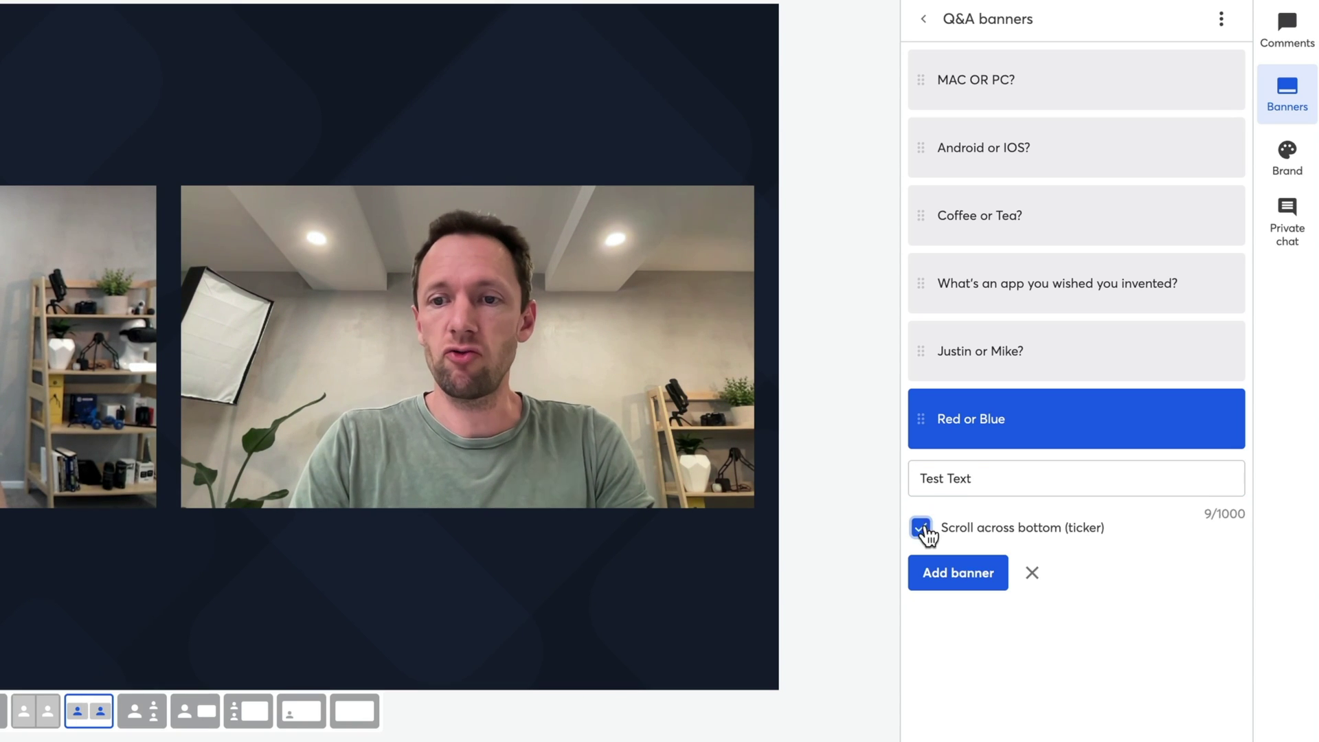
click(940, 573)
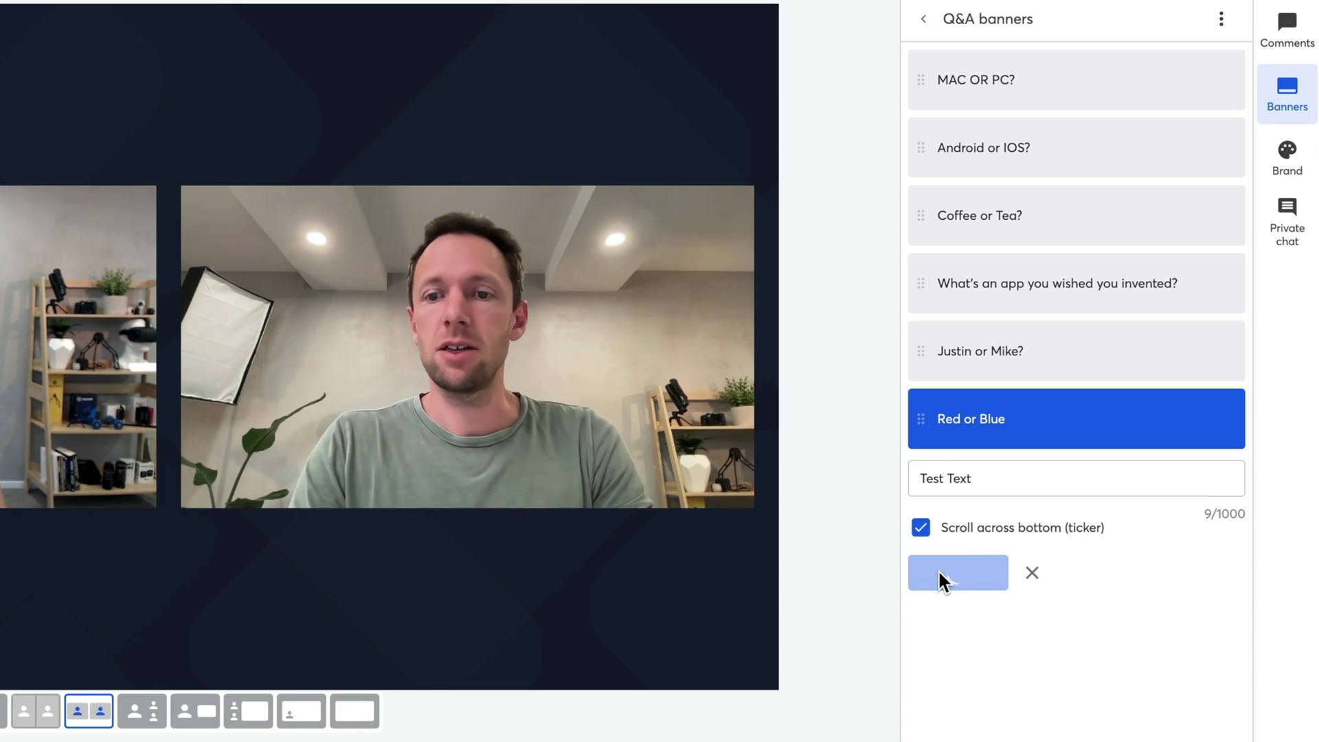
click(1089, 484)
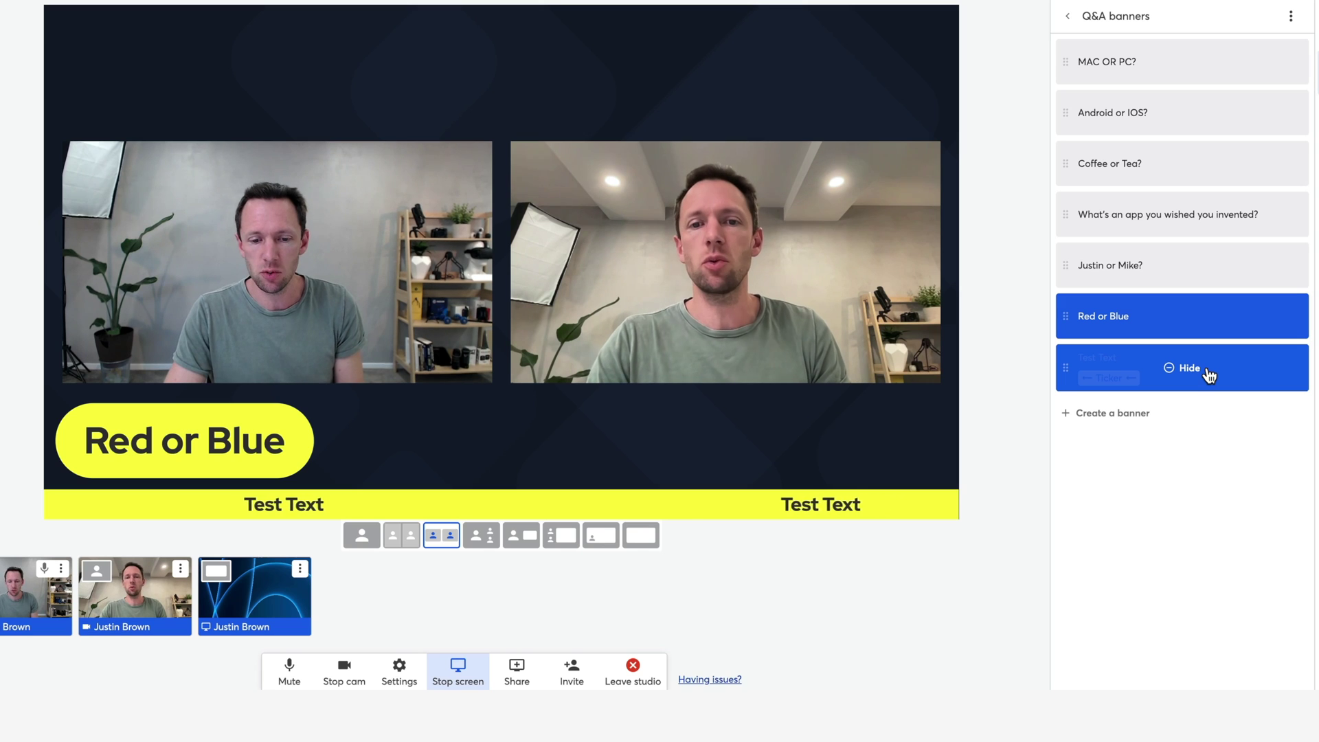
click(1209, 375)
click(1208, 323)
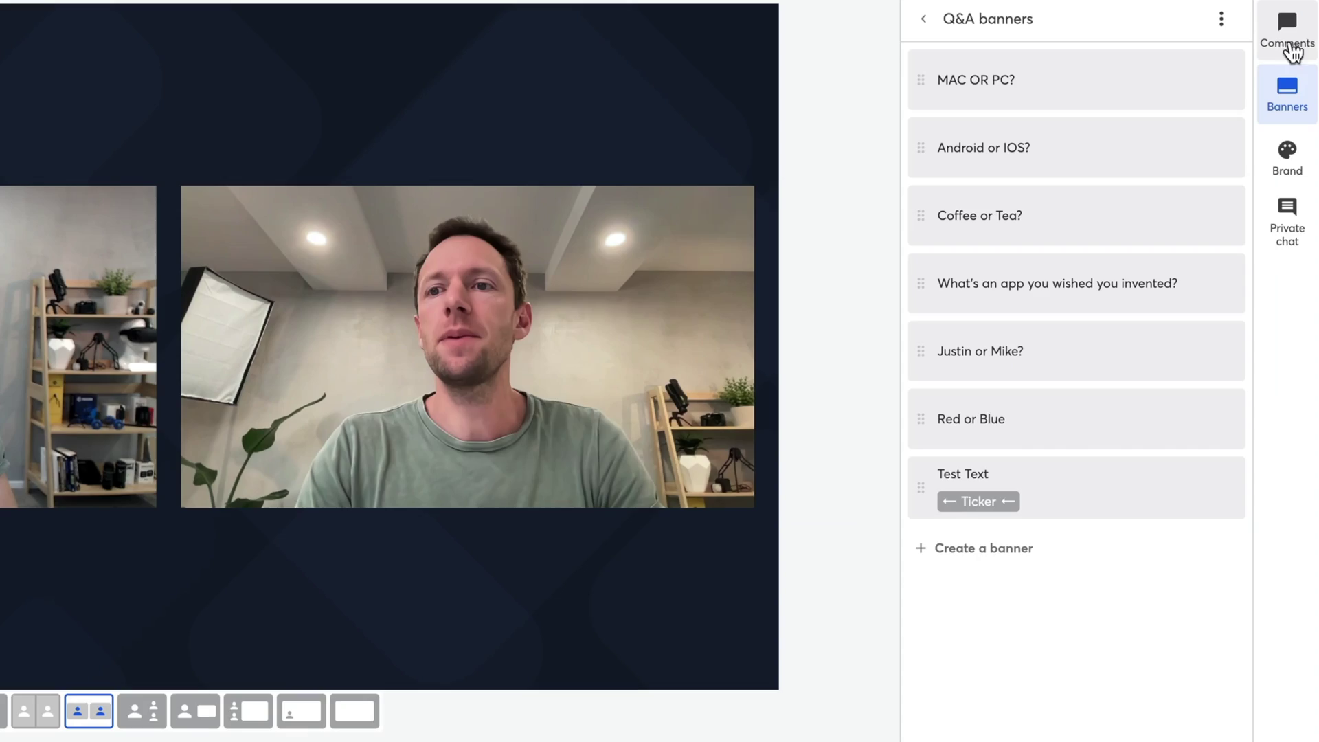
Show the example StreamYard viewer comment on the stream and hide it again
click(1295, 38)
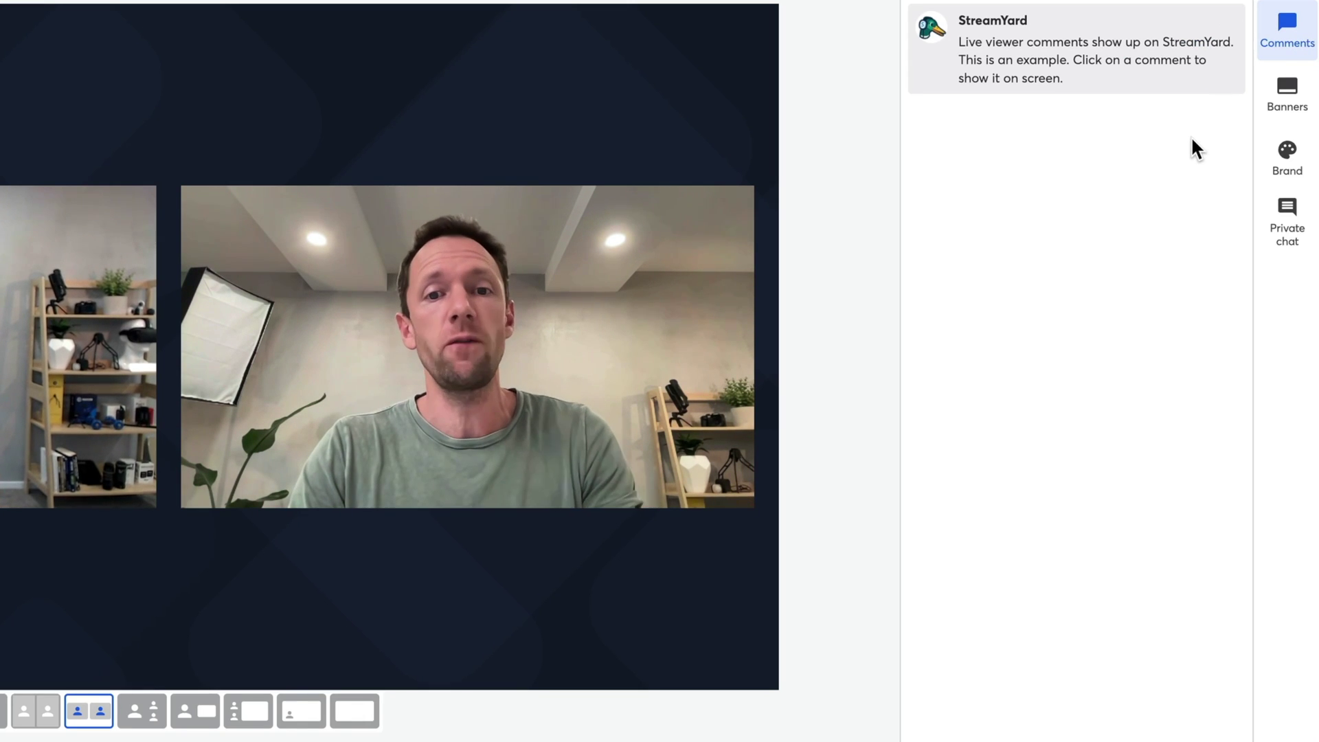
mouse_move(1044, 75)
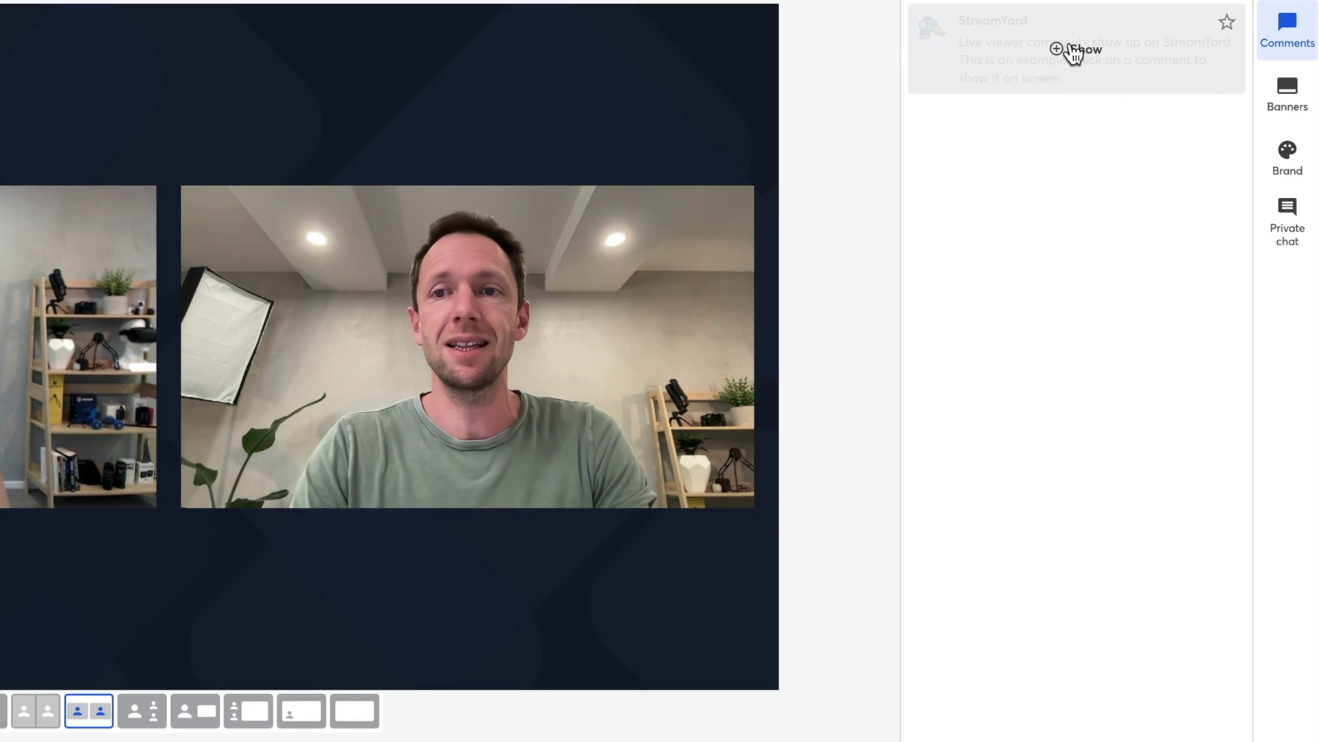
click(1075, 47)
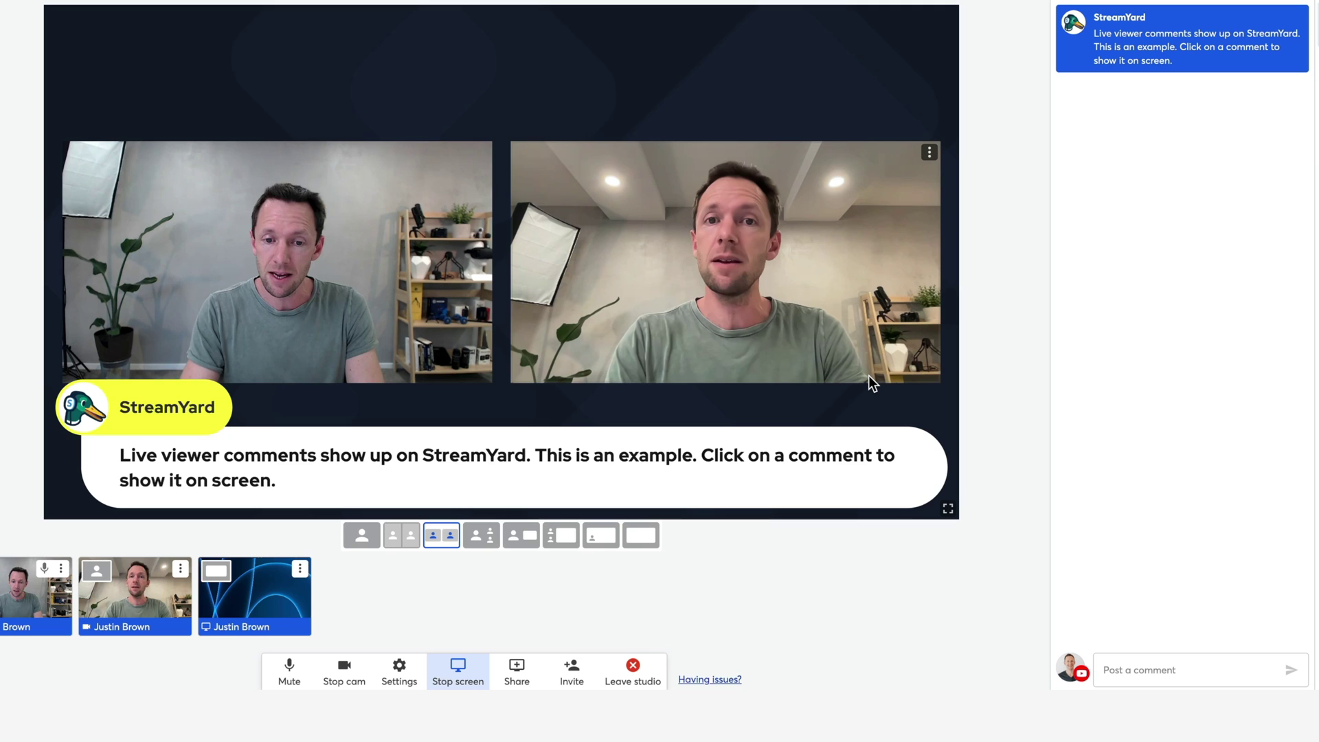
mouse_move(1188, 49)
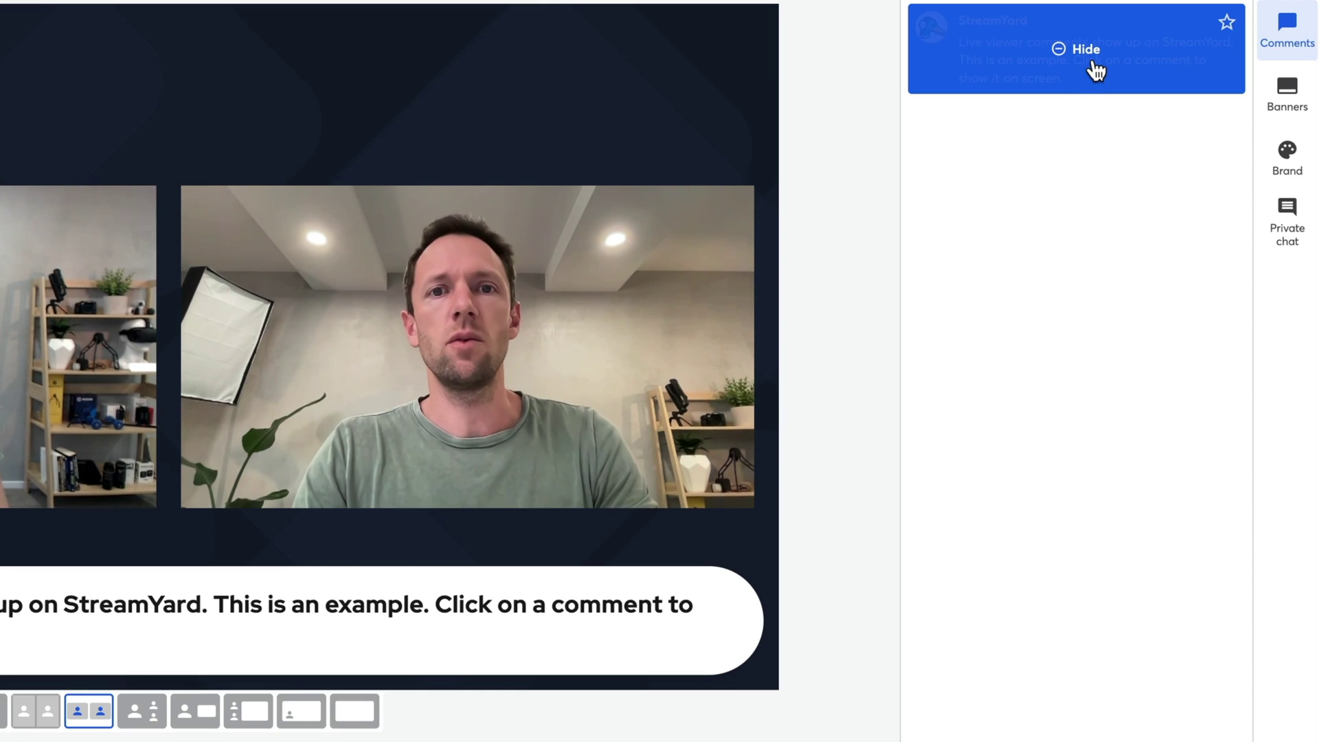
click(1095, 69)
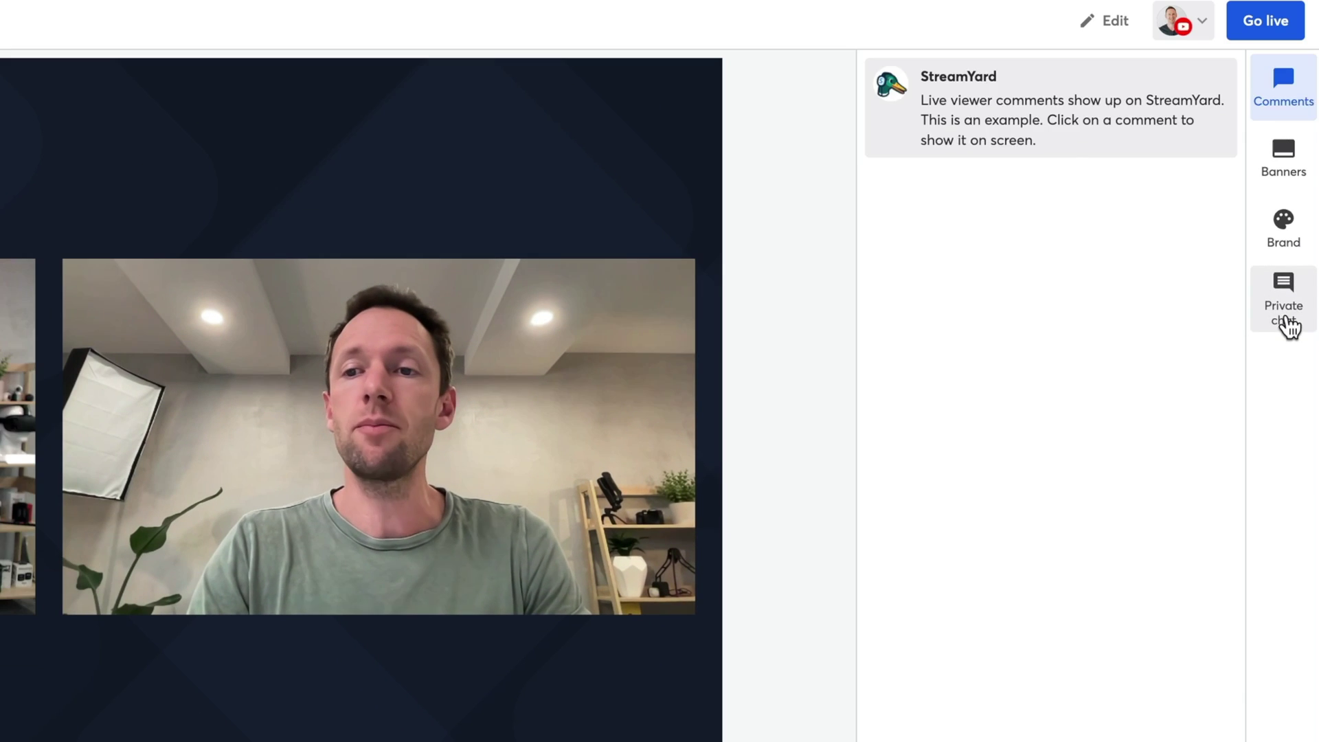
Open the private chat and copy the guest invitation link for the broadcast studio to the clipboard
click(1283, 321)
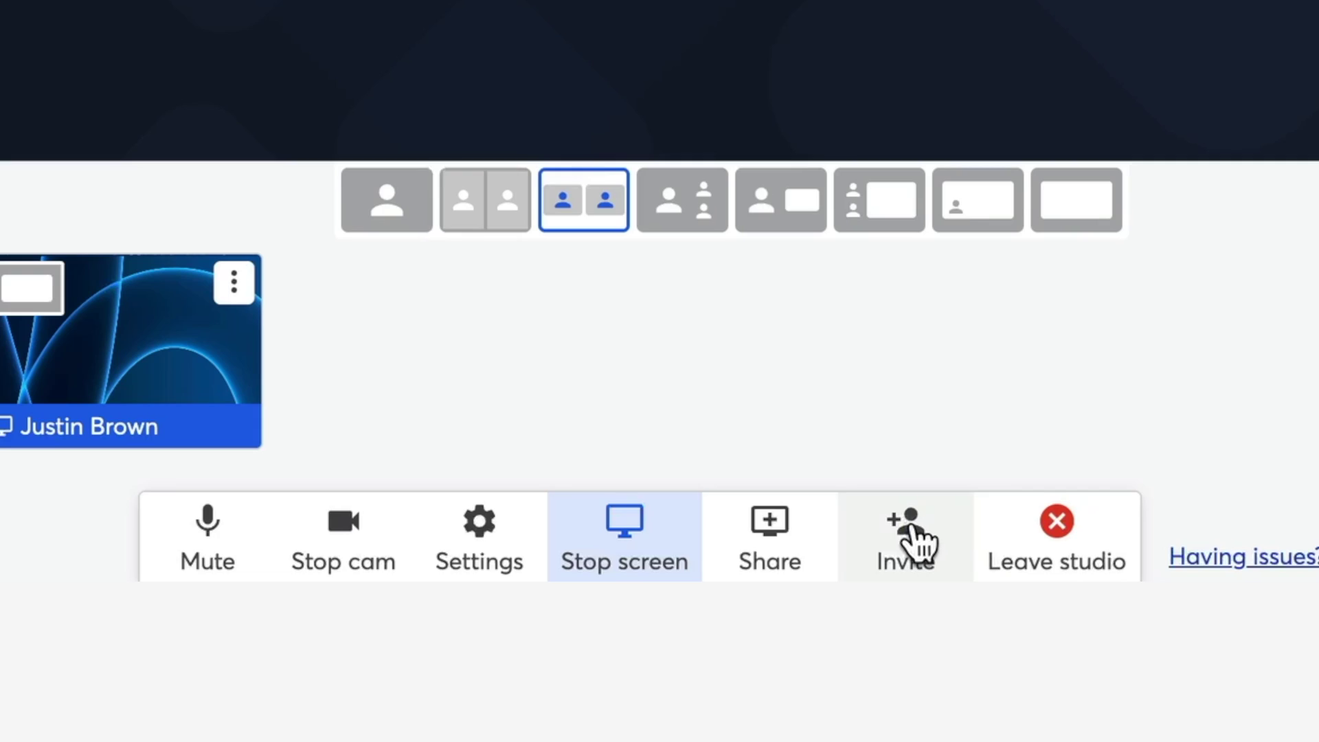
click(917, 539)
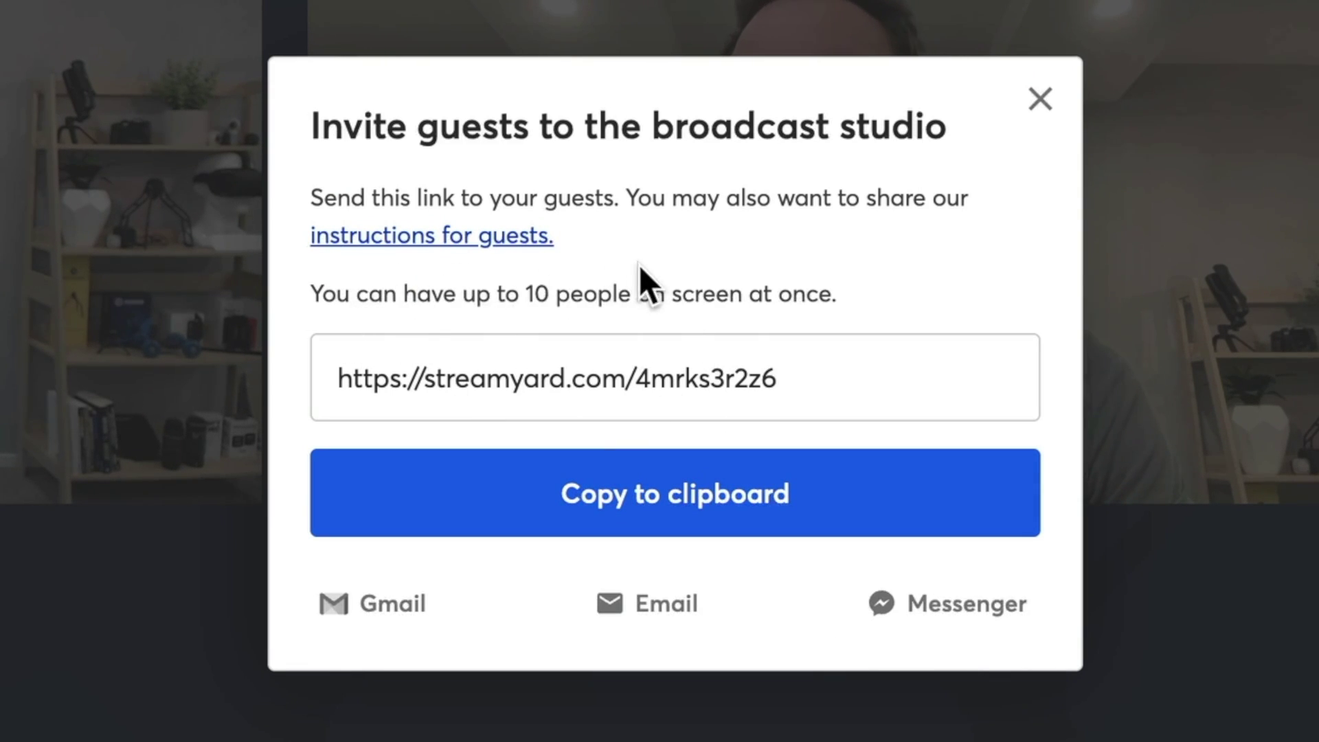
click(857, 348)
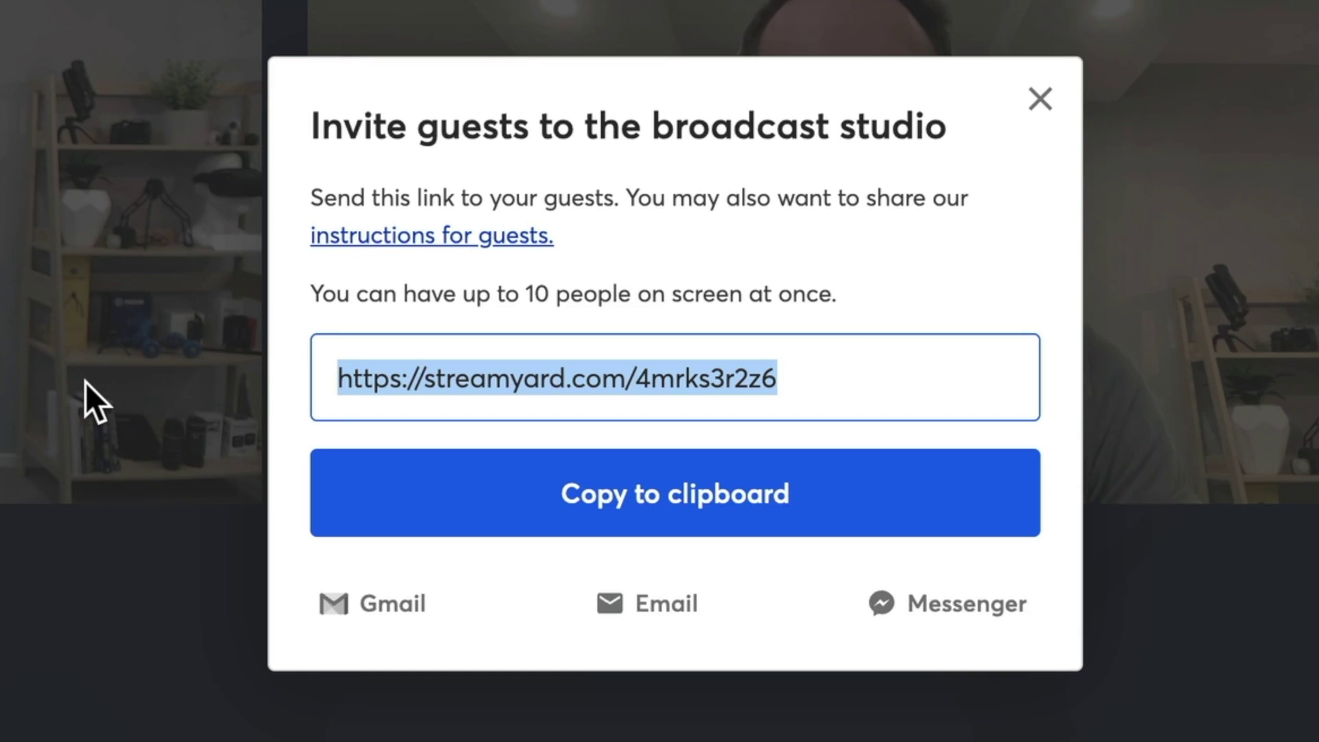
click(600, 508)
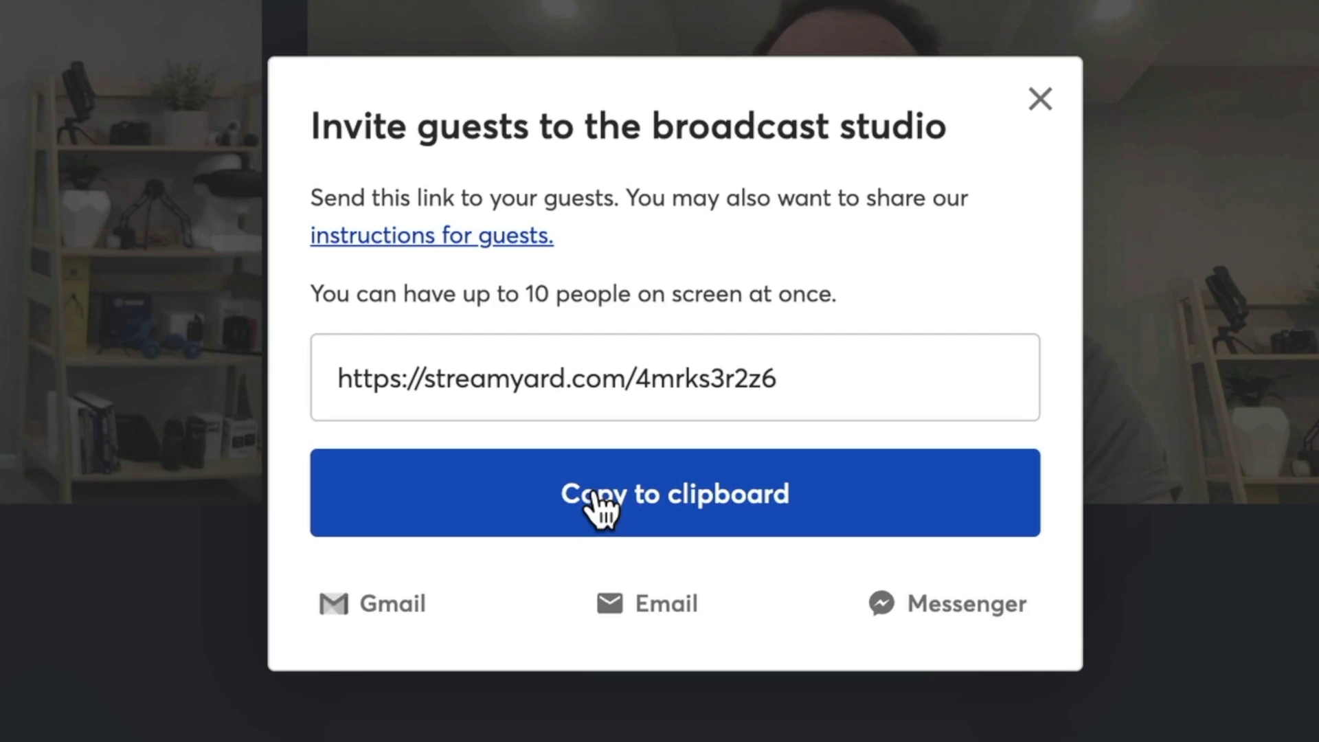
click(1040, 98)
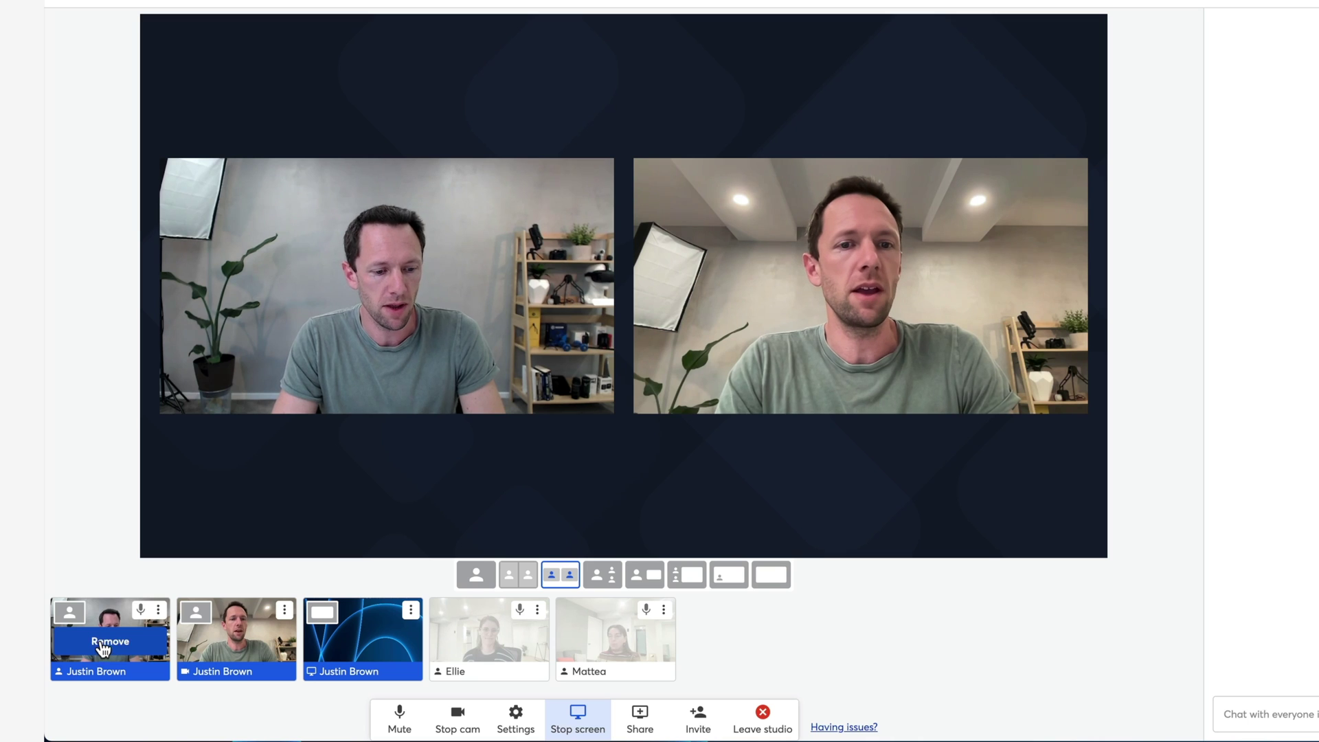
Take the host's main camera off the stream and add both waiting guests beside the host's extra camera
click(105, 642)
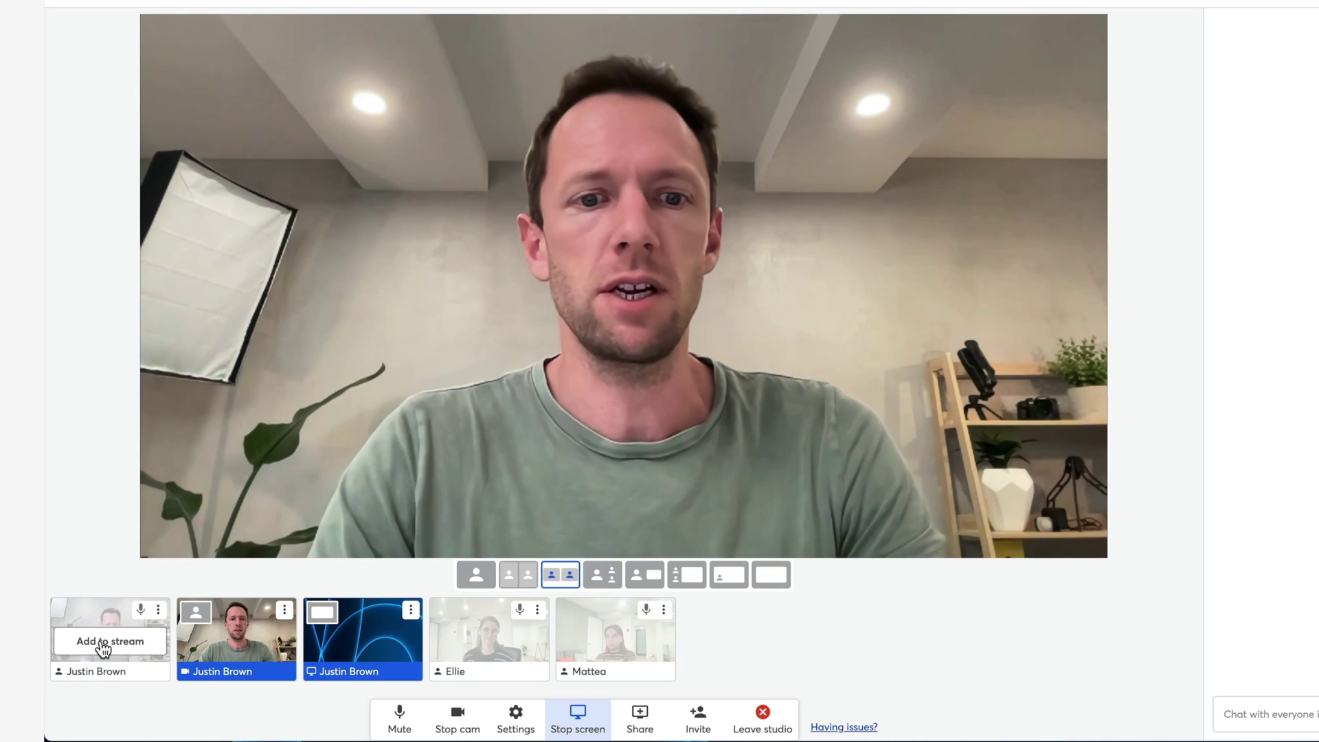
mouse_move(483, 645)
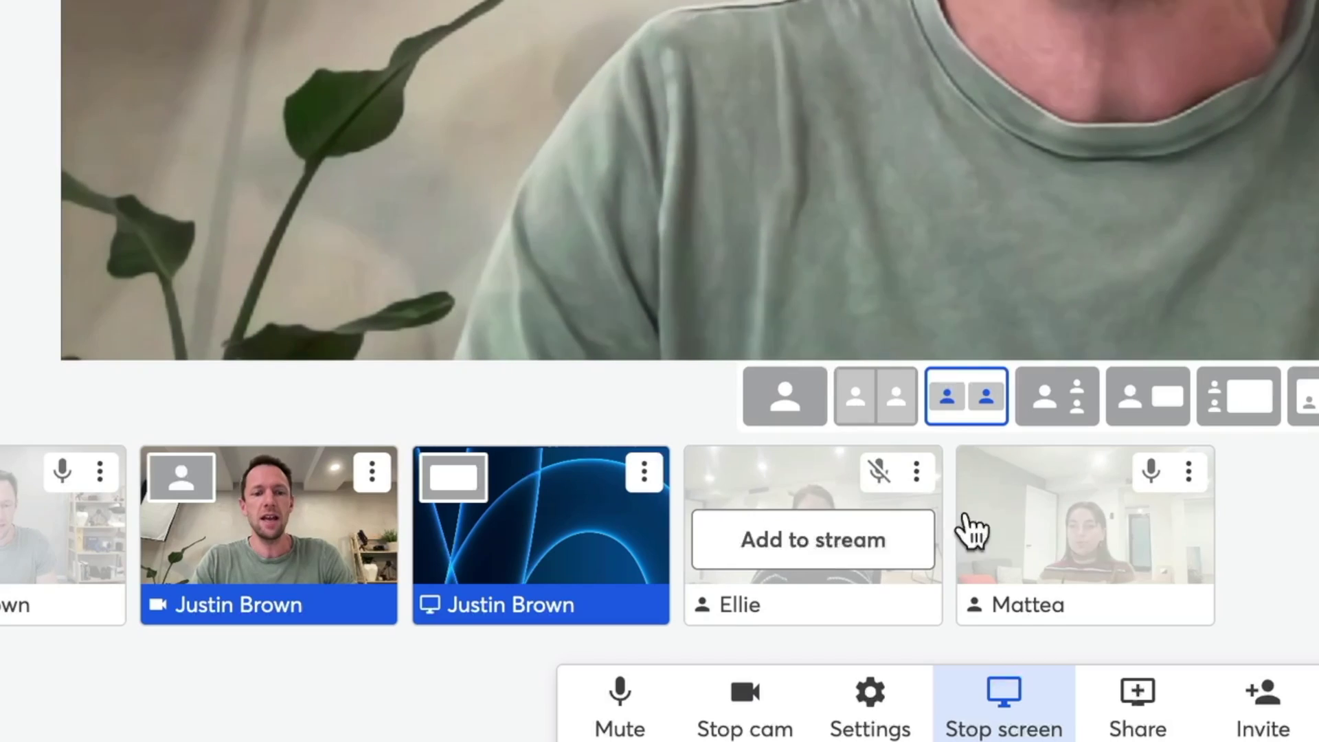
mouse_move(663, 641)
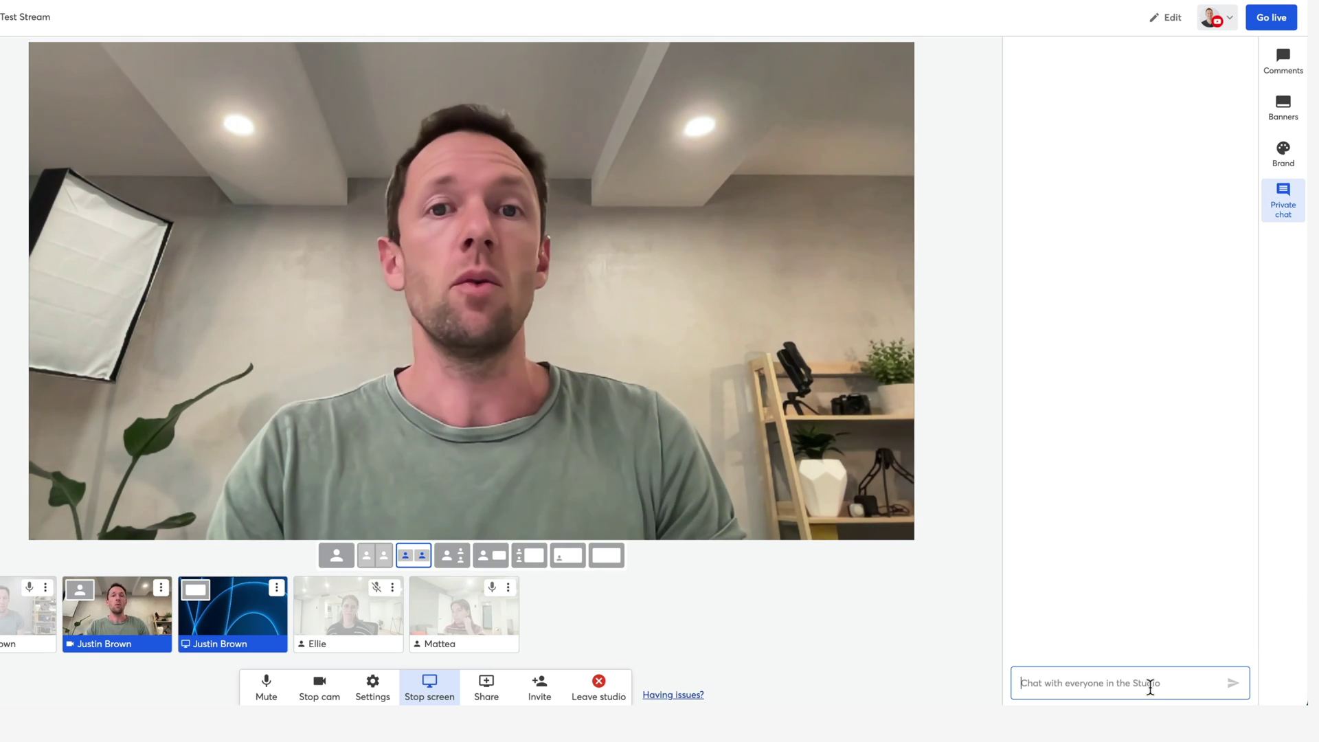
mouse_move(325, 615)
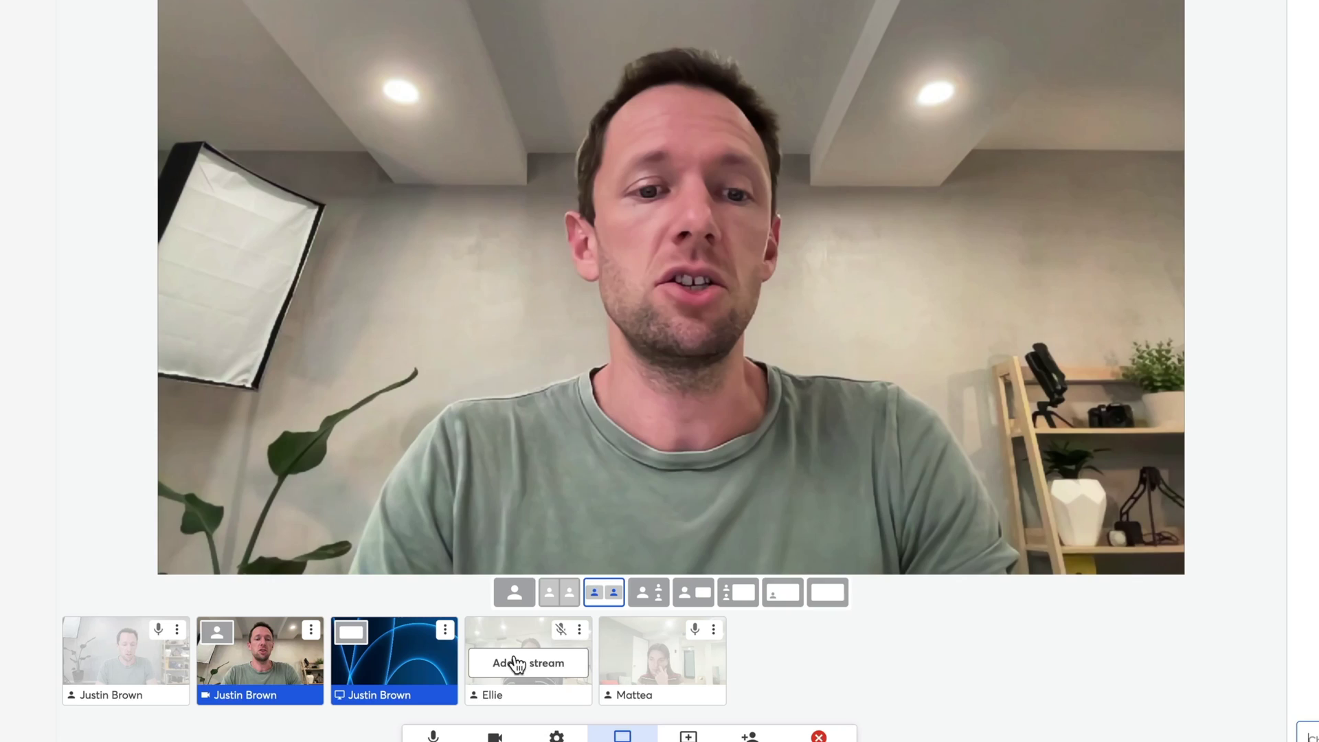
click(516, 664)
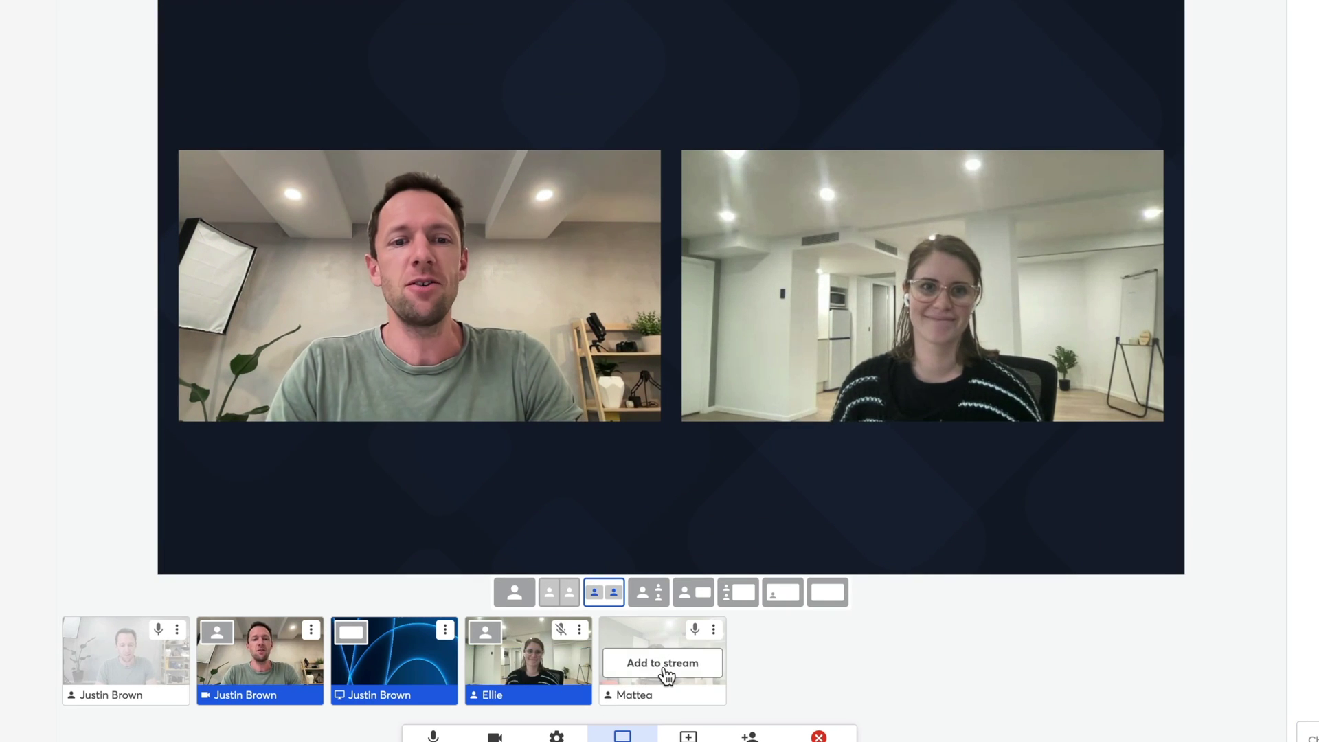
click(662, 663)
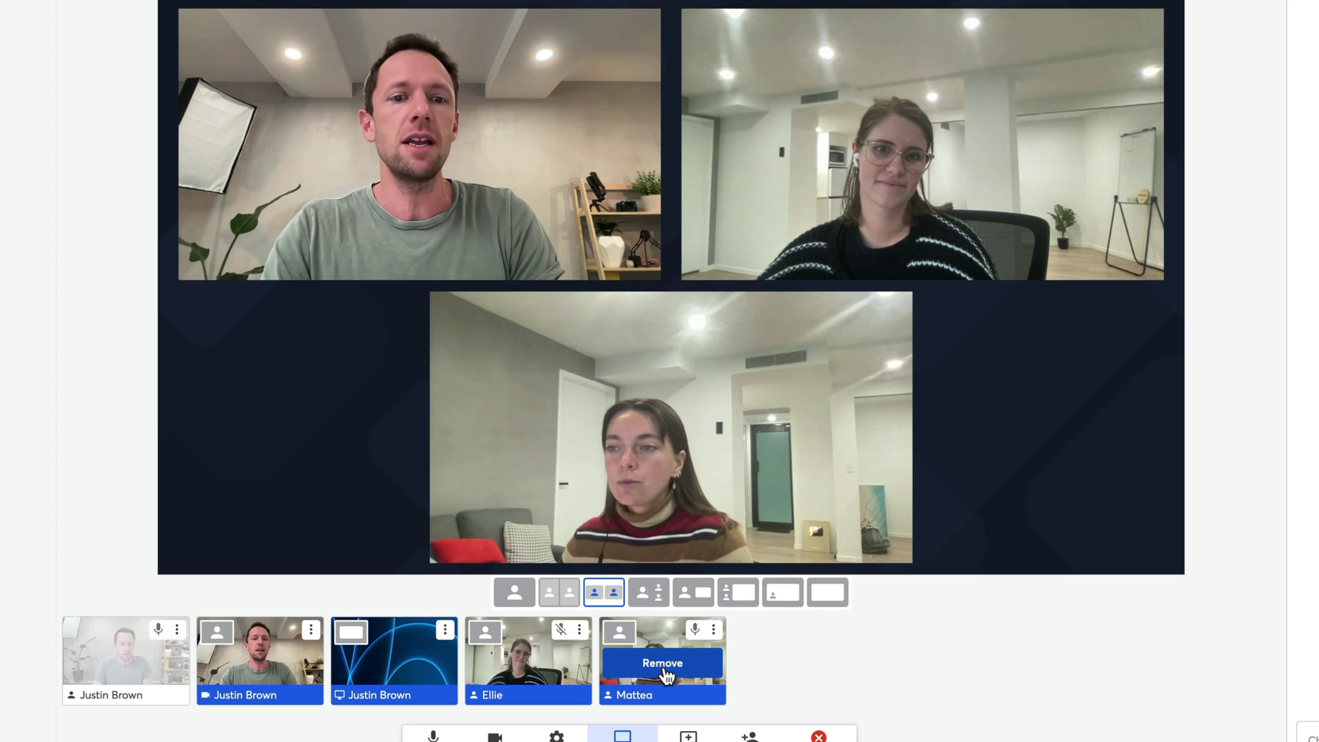
Show each guest and the host's extra camera in solo layout in turn, and the host's shared screen in fullscreen layout
click(620, 634)
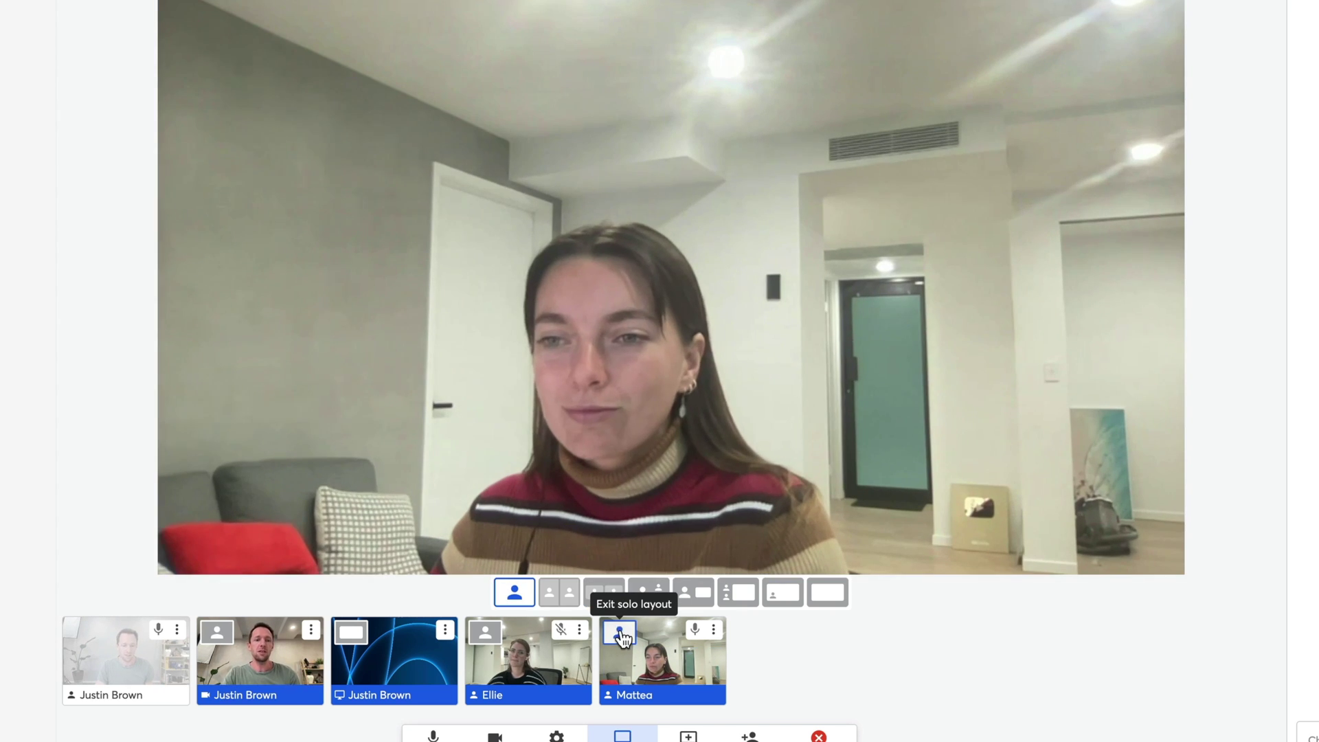
click(486, 632)
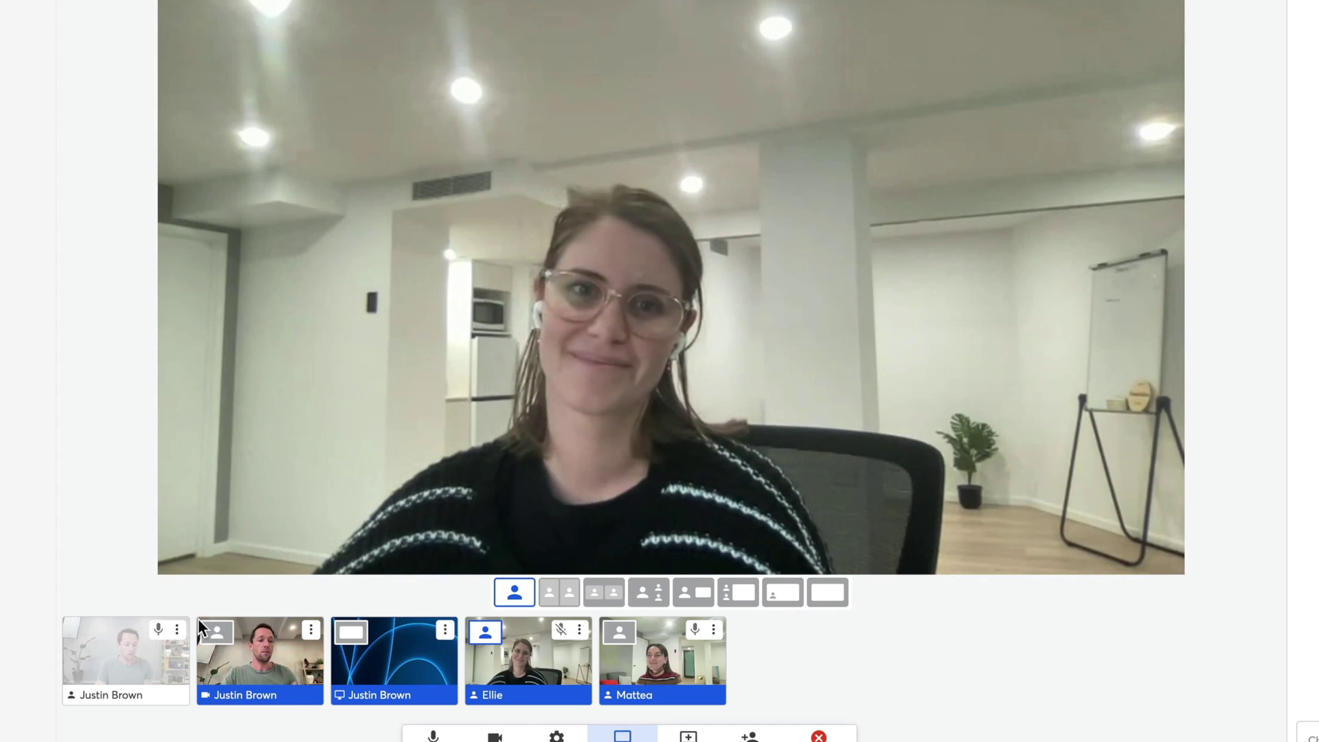
click(218, 632)
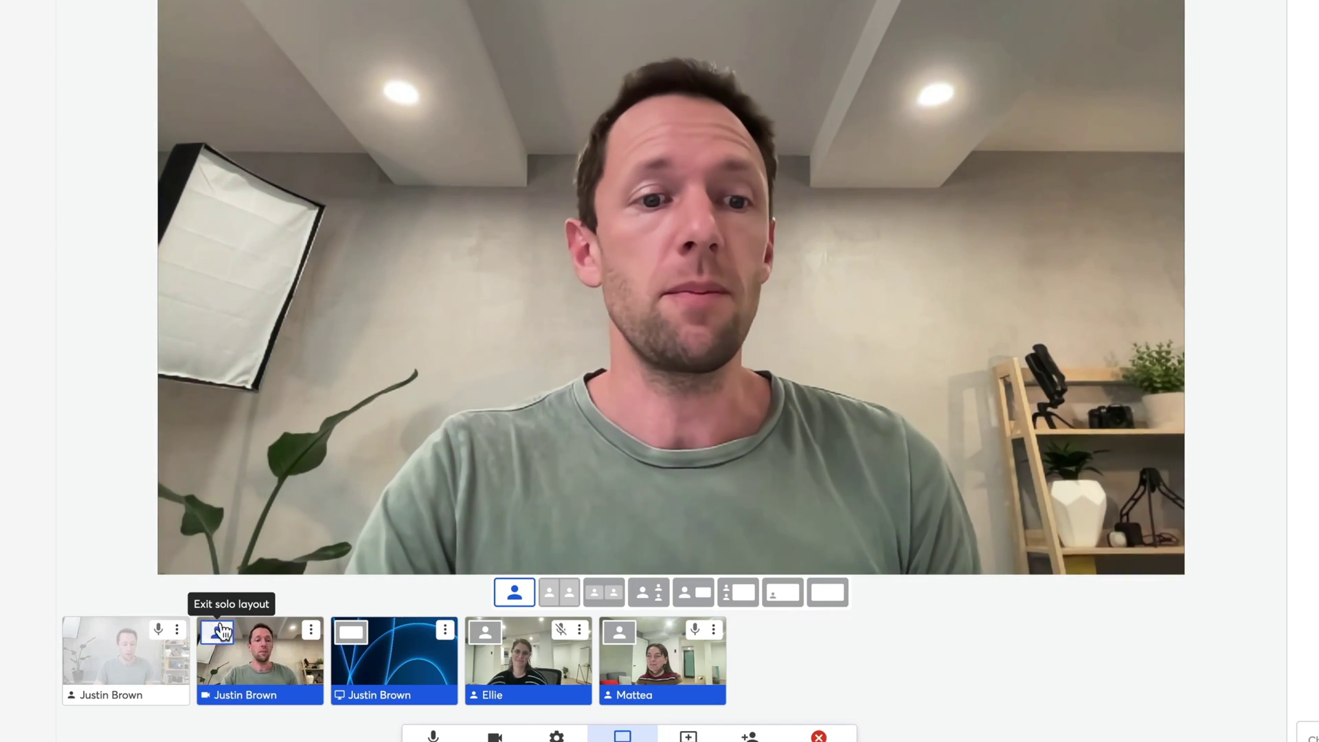
click(353, 633)
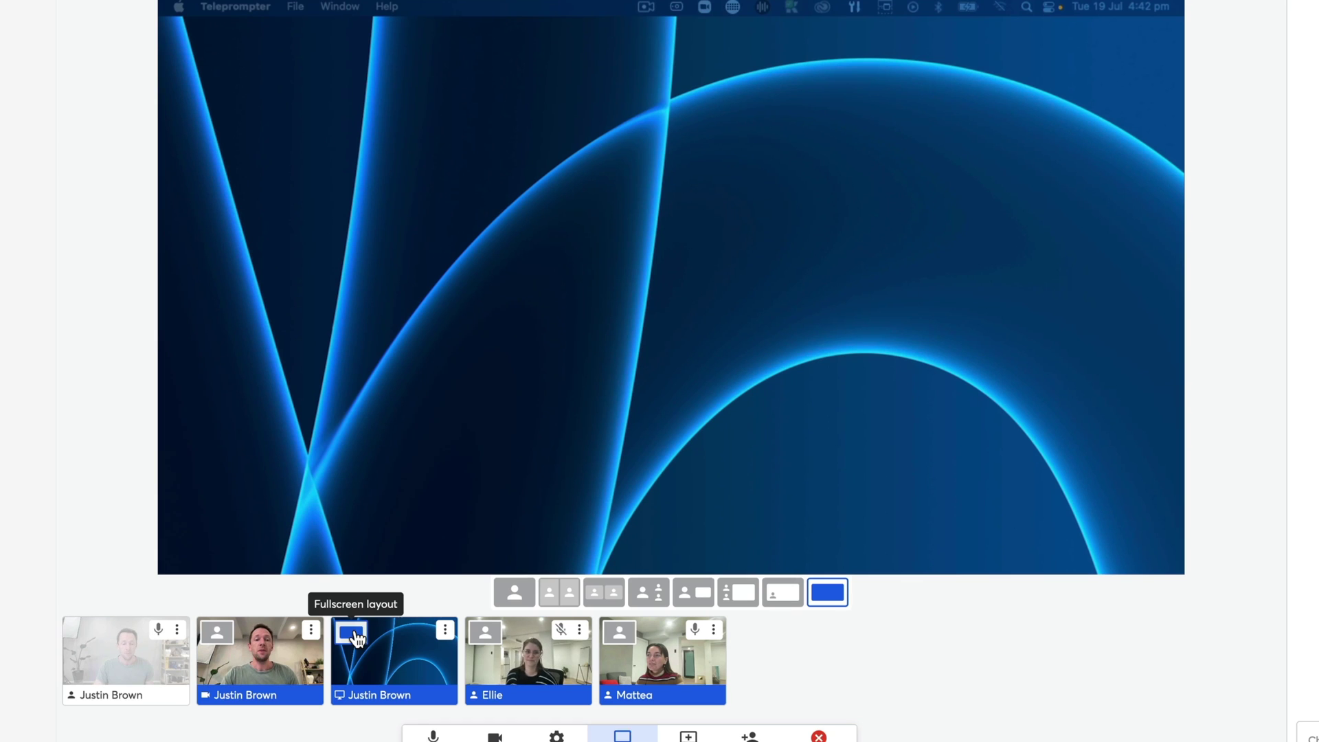
Switch the stream through the cropped side-by-side, Group, Spotlight and large-presenter layouts, ending on the Screen layout
click(561, 606)
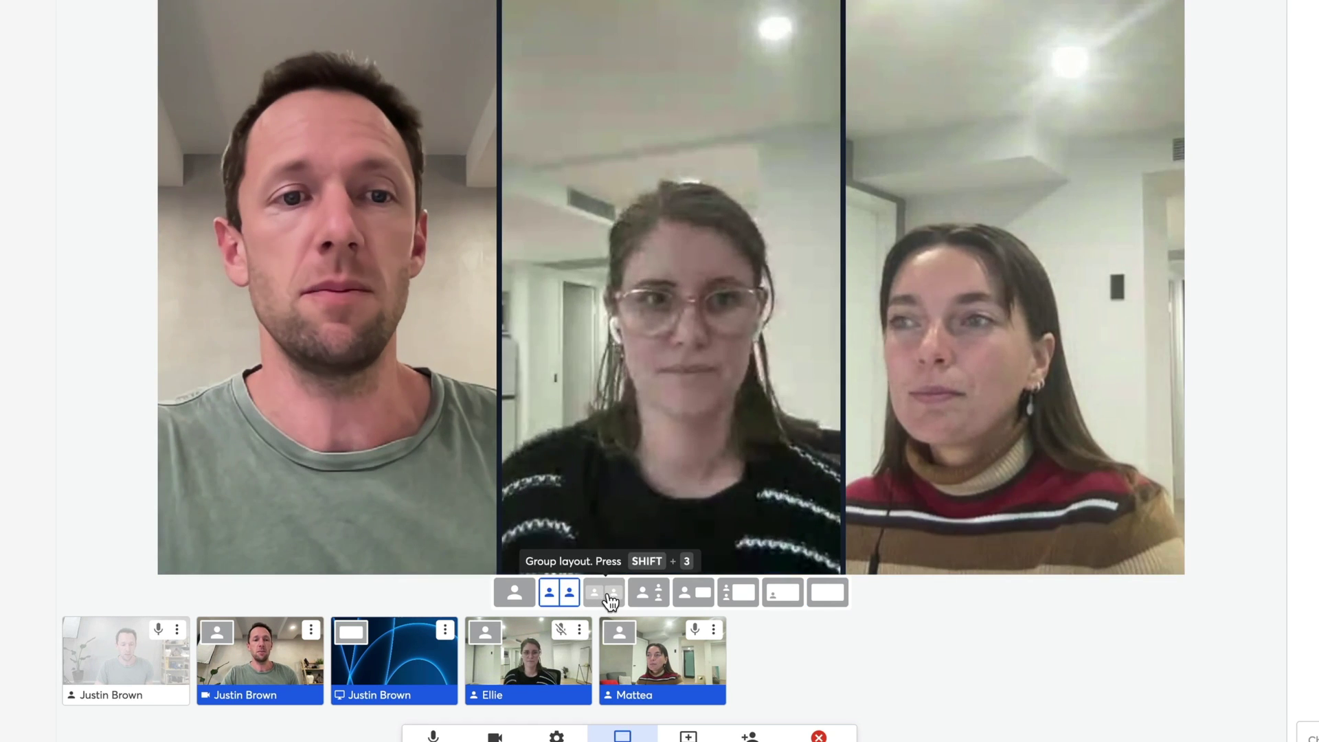
click(607, 599)
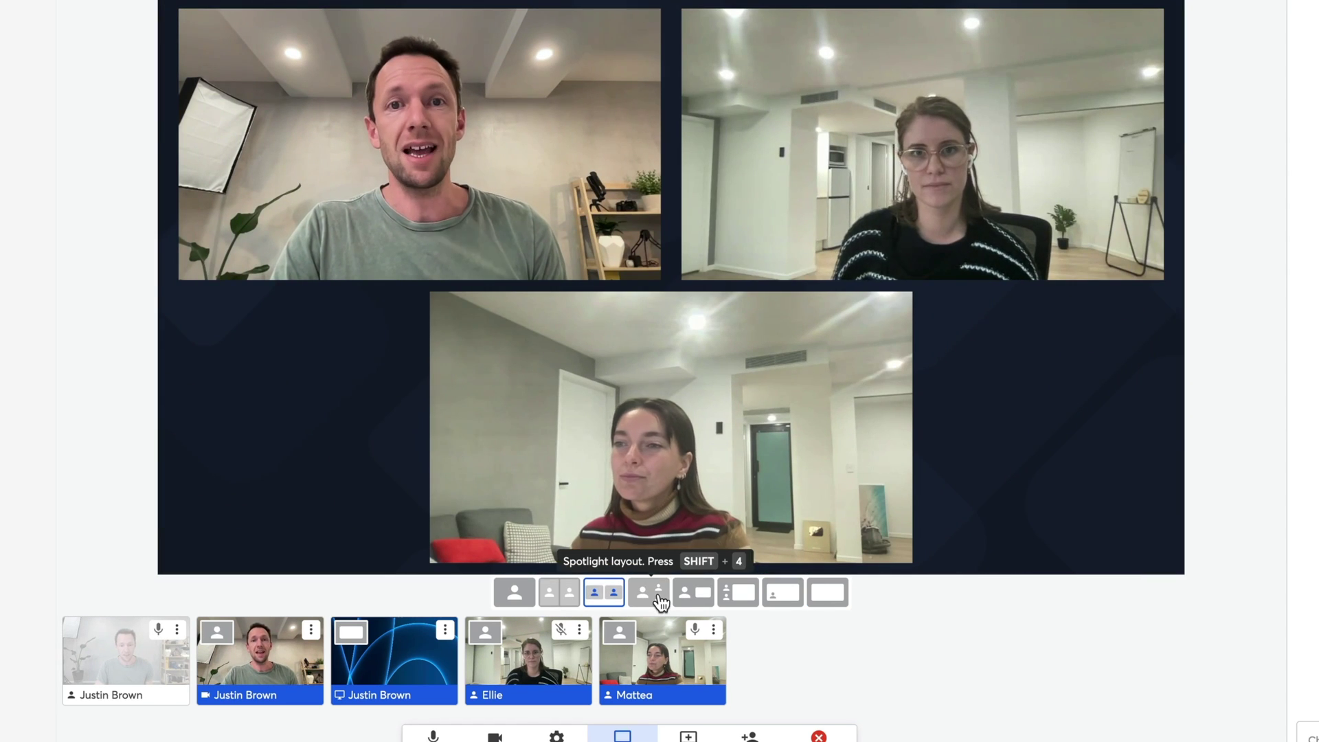
click(648, 592)
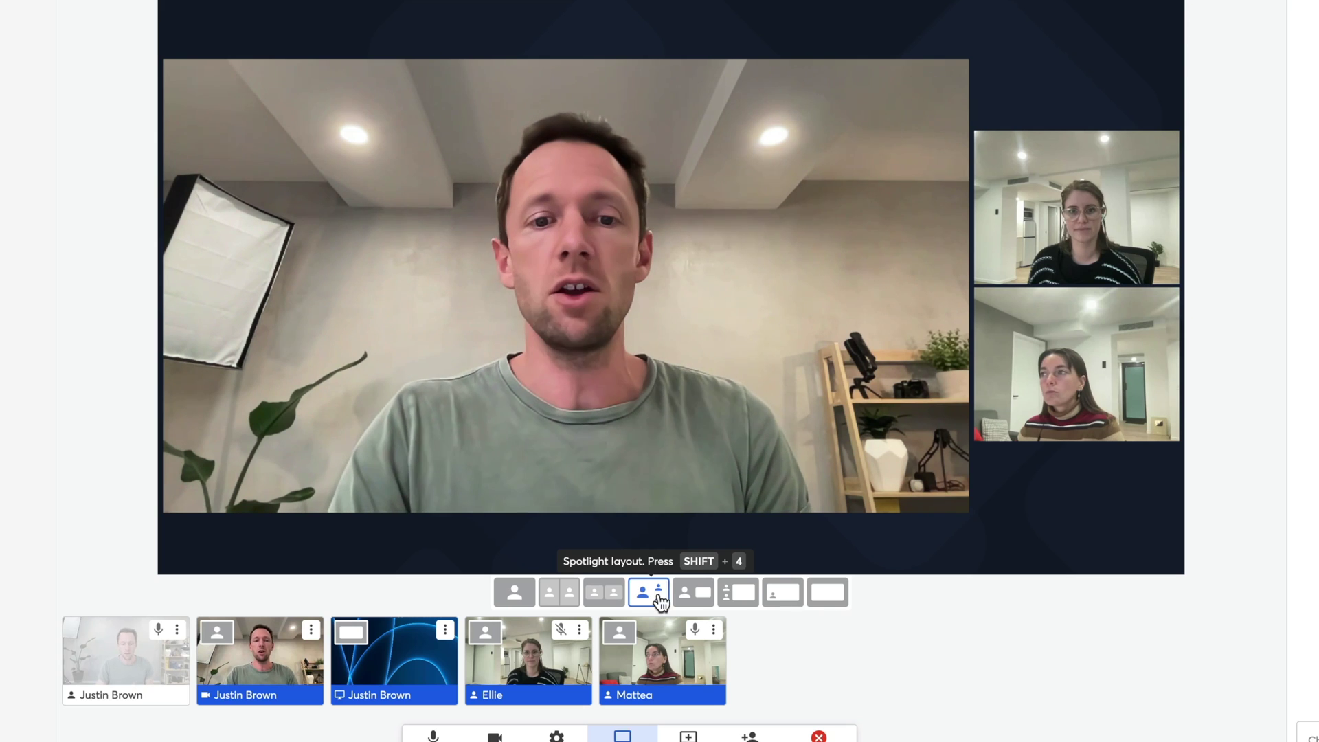
click(693, 593)
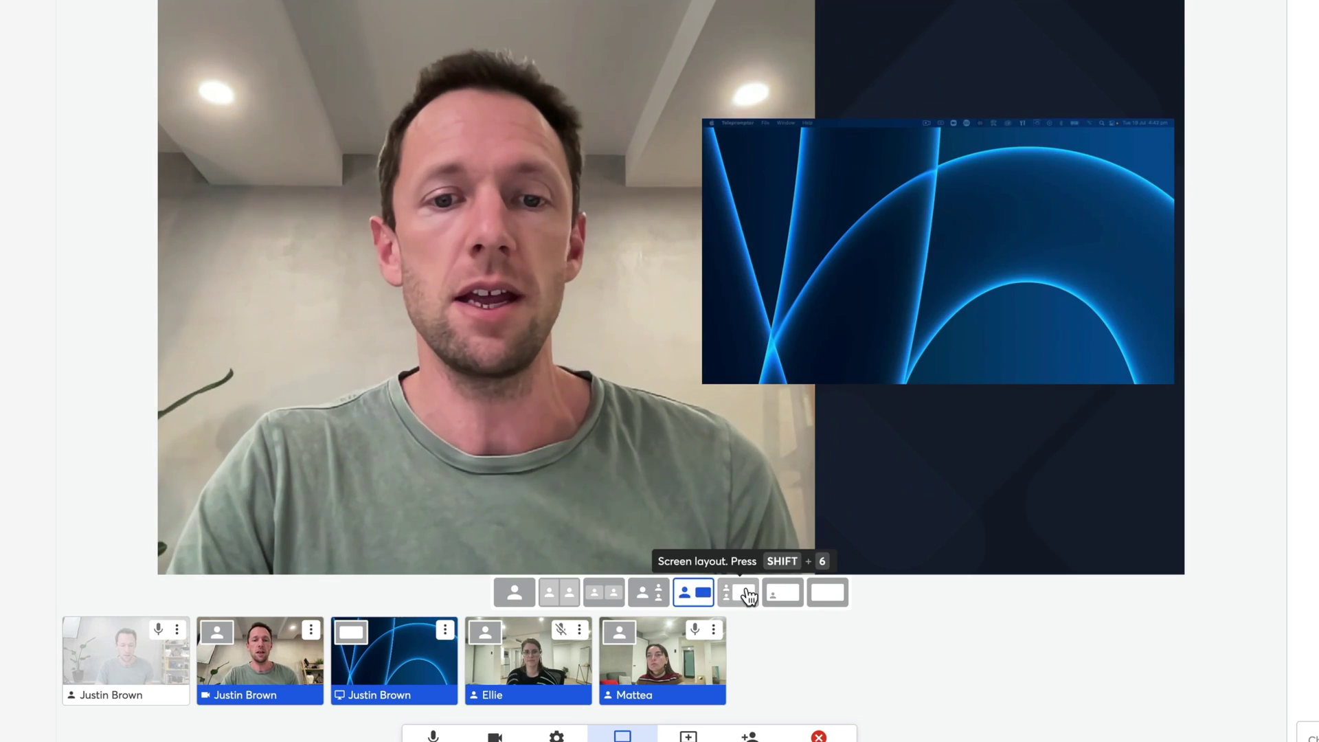
click(748, 594)
click(789, 595)
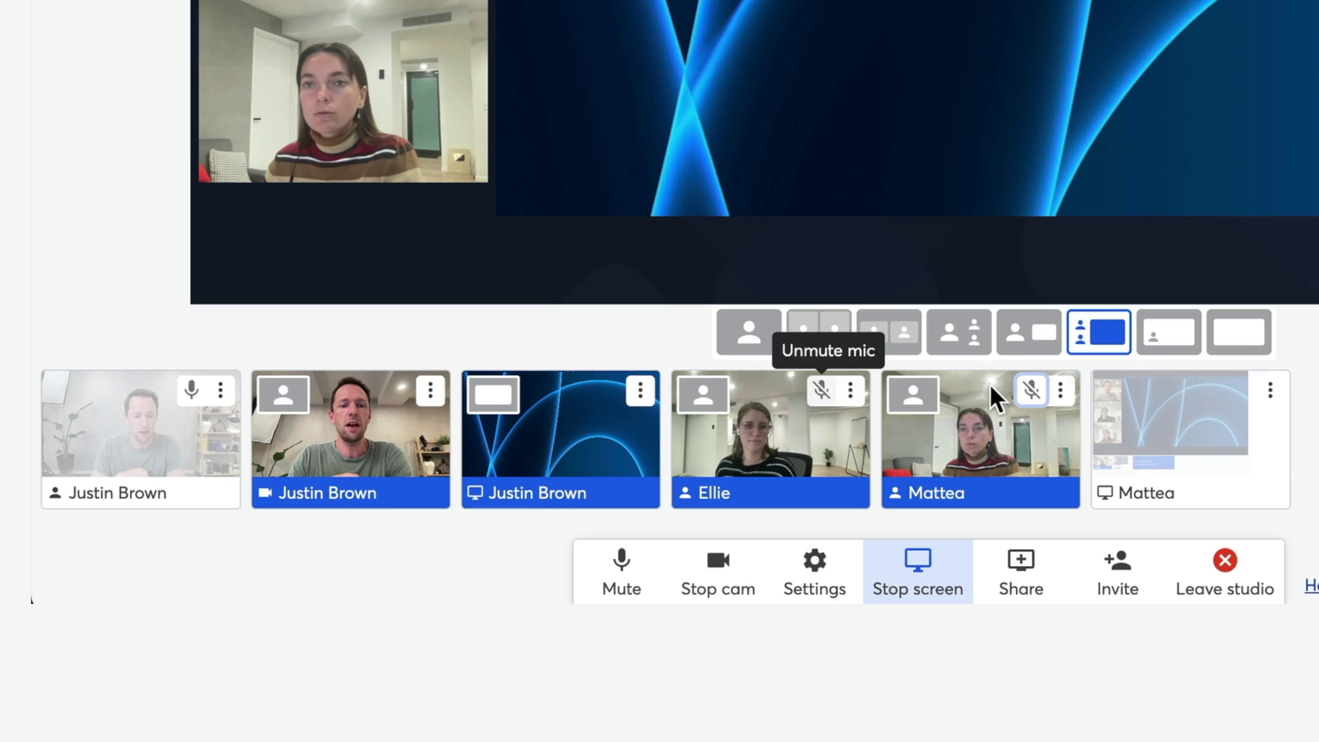
Replace the host's shared screen with the guest's shared screen on the stream, and remove the guest's screen again
mouse_move(1170, 420)
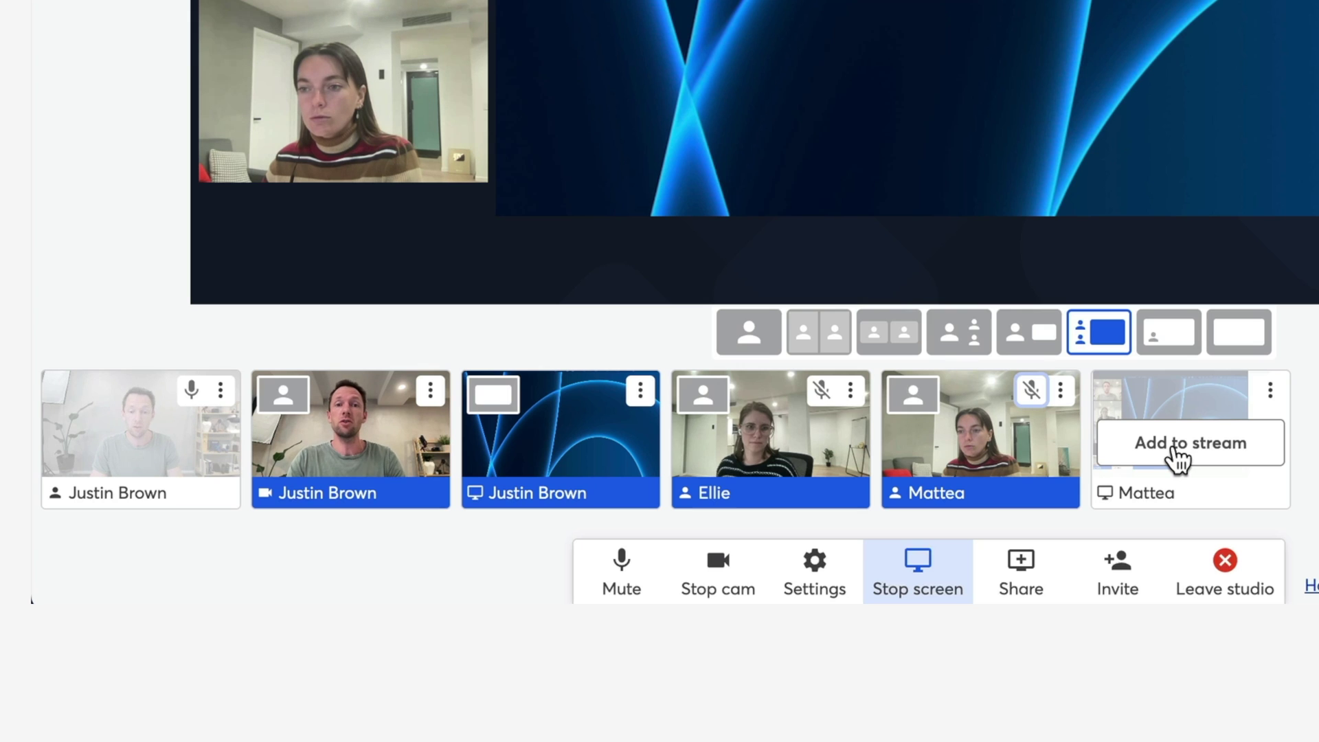
mouse_move(1002, 457)
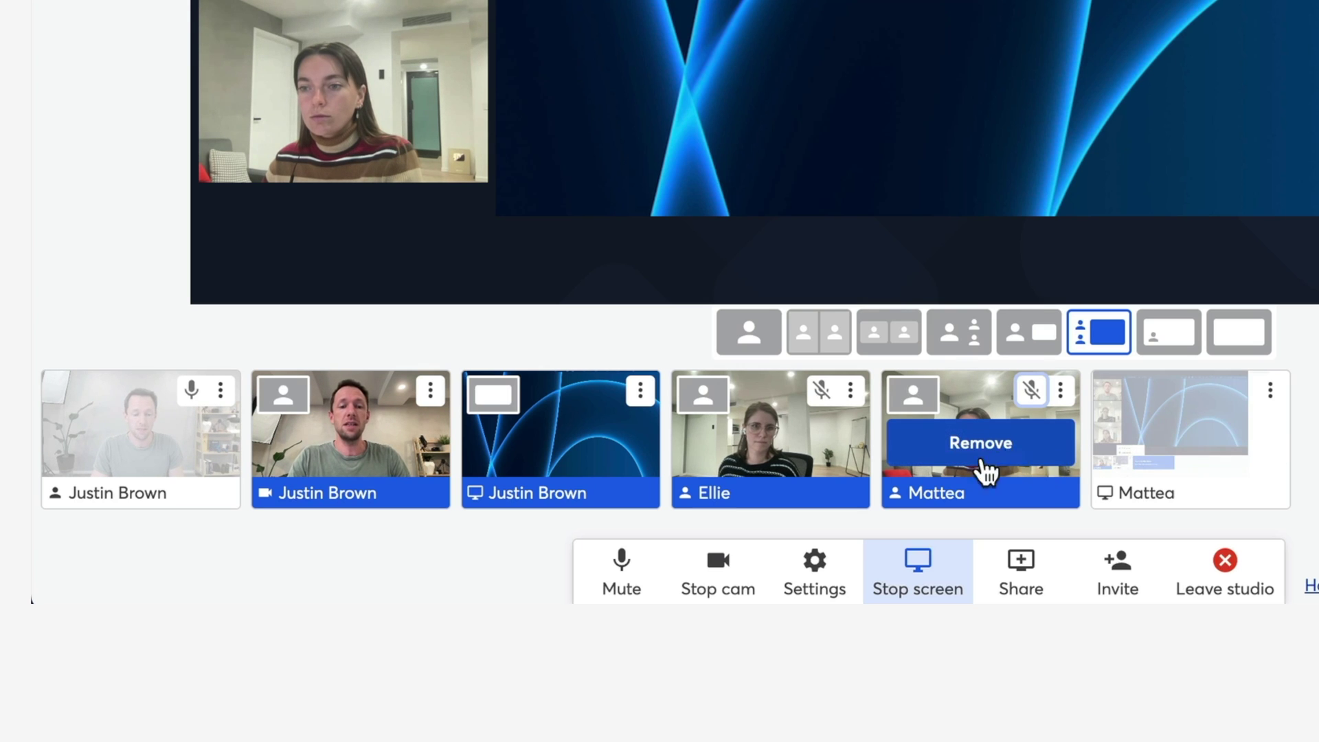
mouse_move(1178, 465)
click(803, 677)
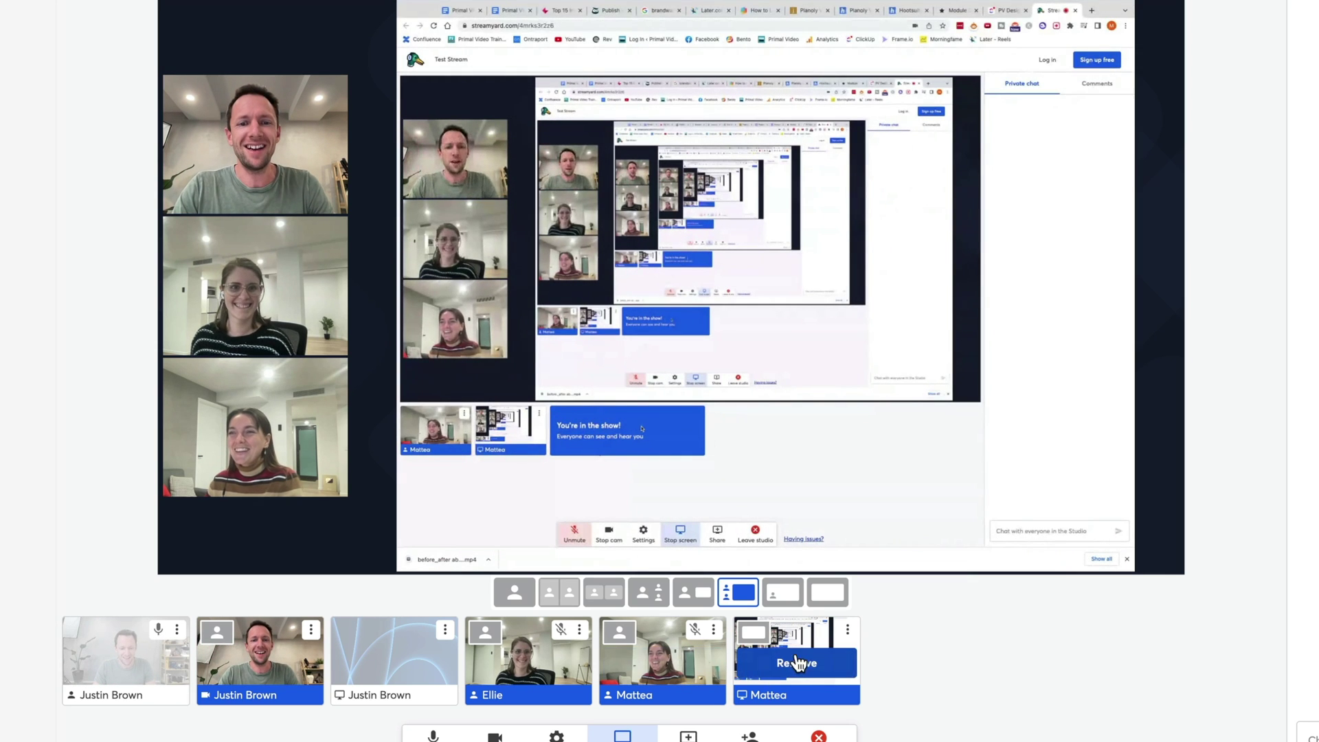
click(807, 675)
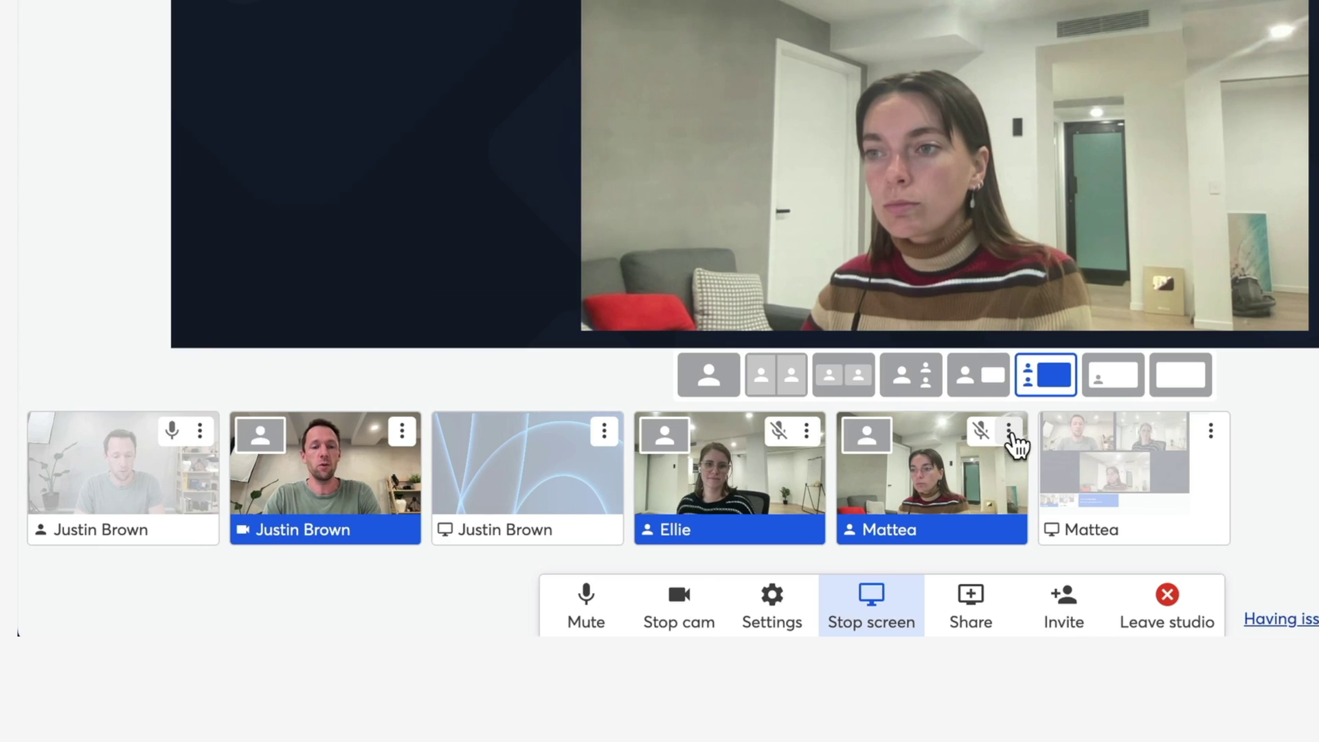
Kick both guests from the studio, one after the other
click(1008, 431)
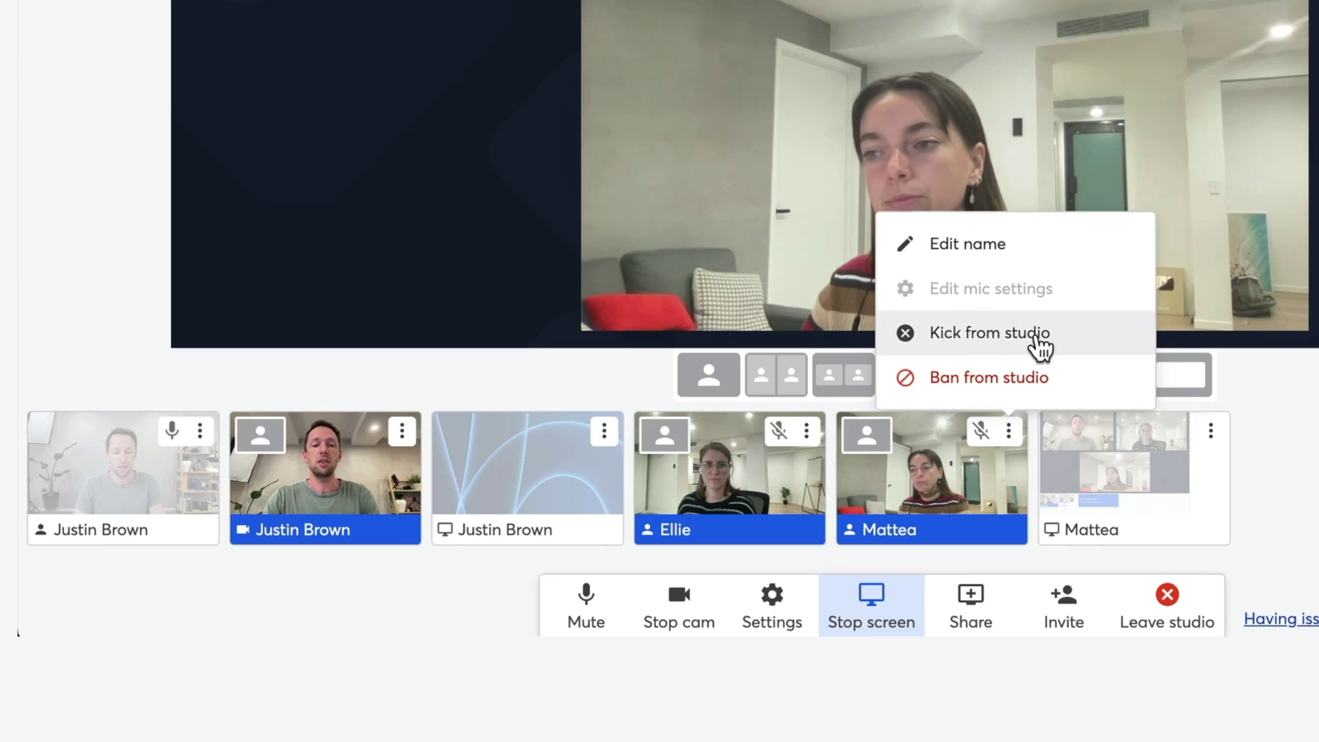
click(1070, 346)
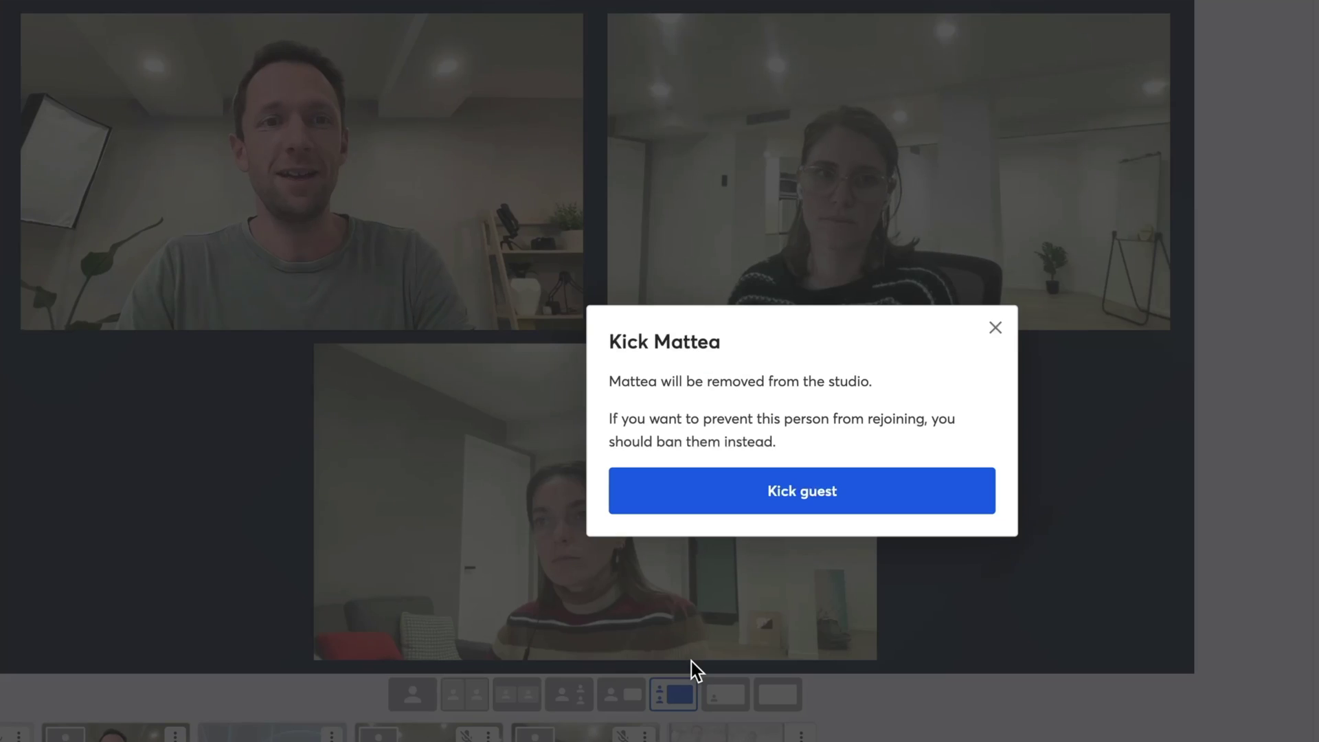
click(900, 490)
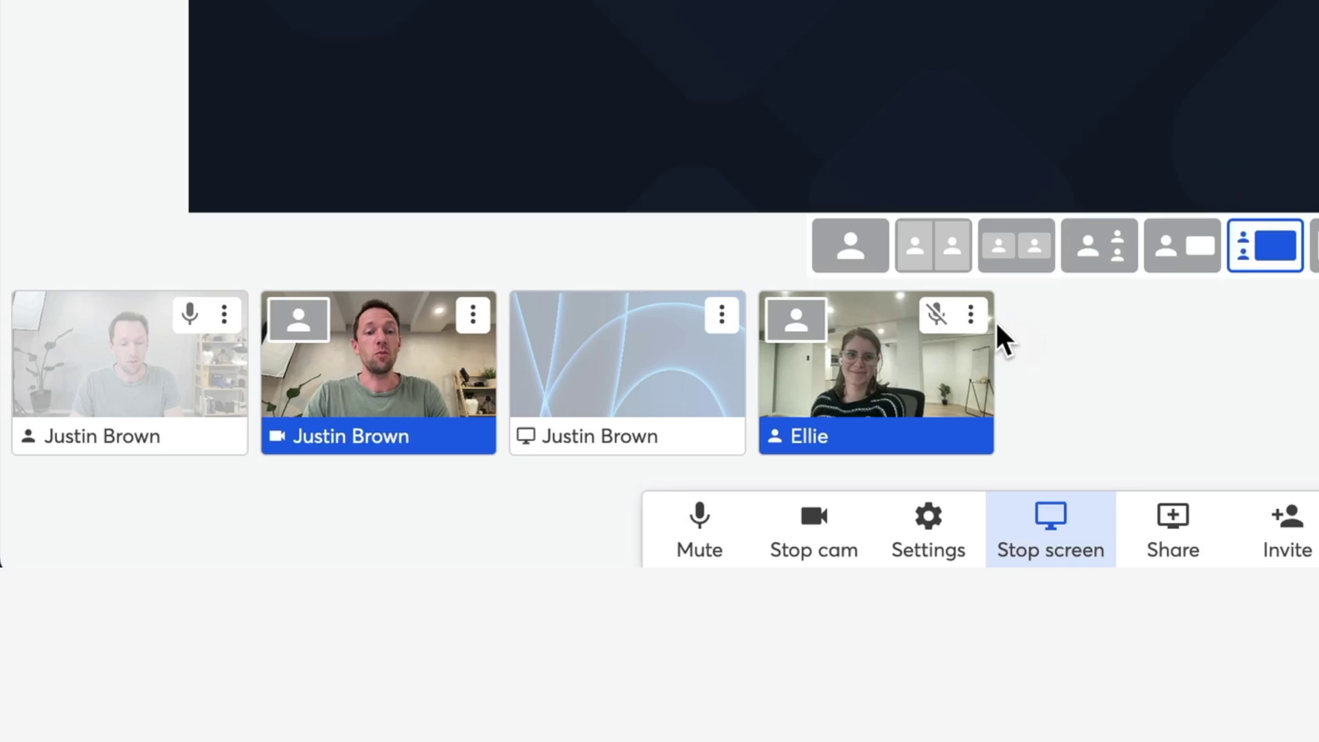
click(972, 328)
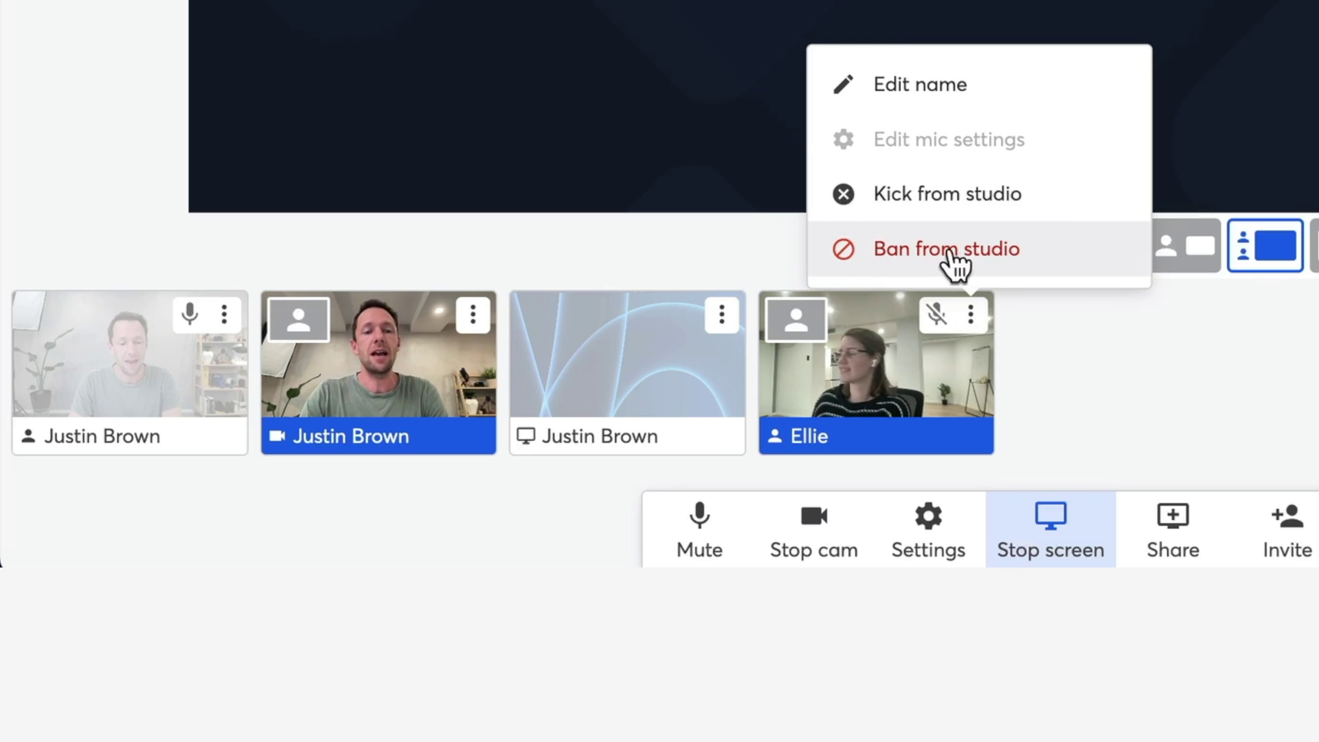
click(1109, 209)
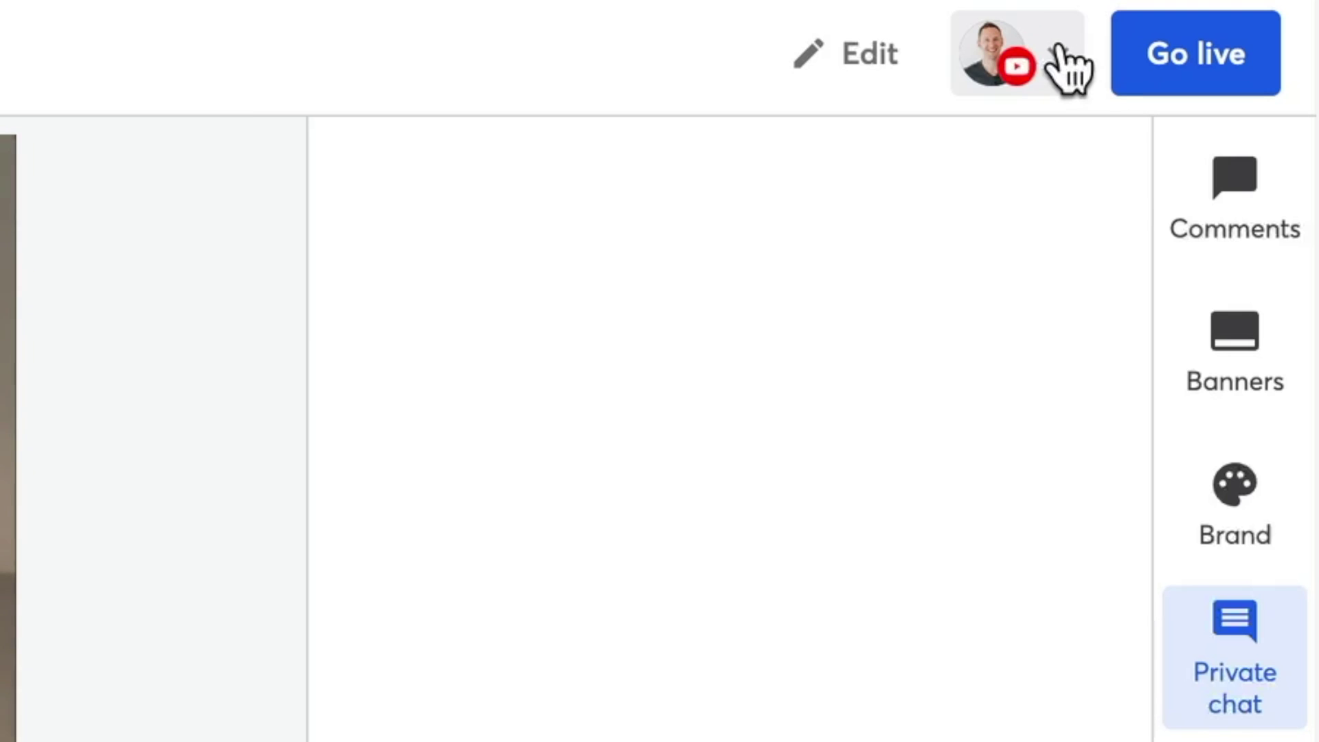
Review the broadcast's destination, title and privacy details without changing them, and go live on YouTube
click(869, 81)
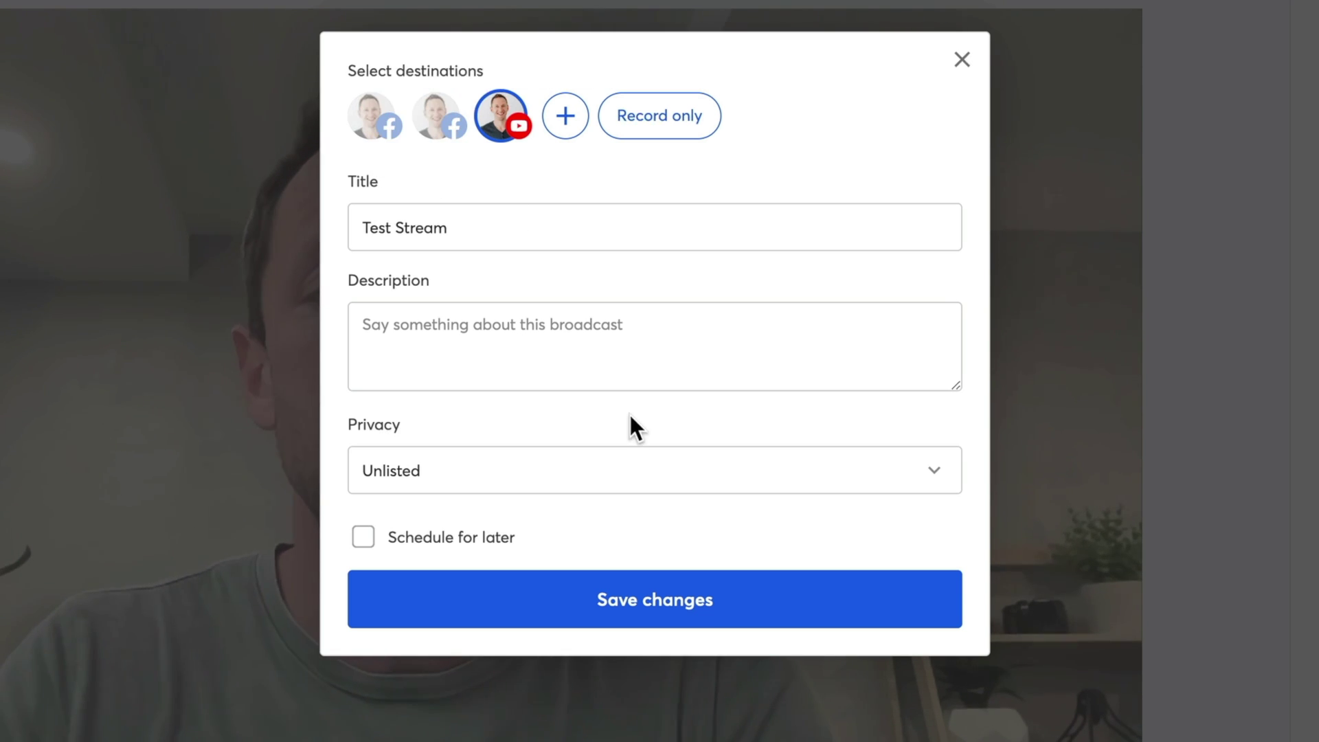
click(961, 60)
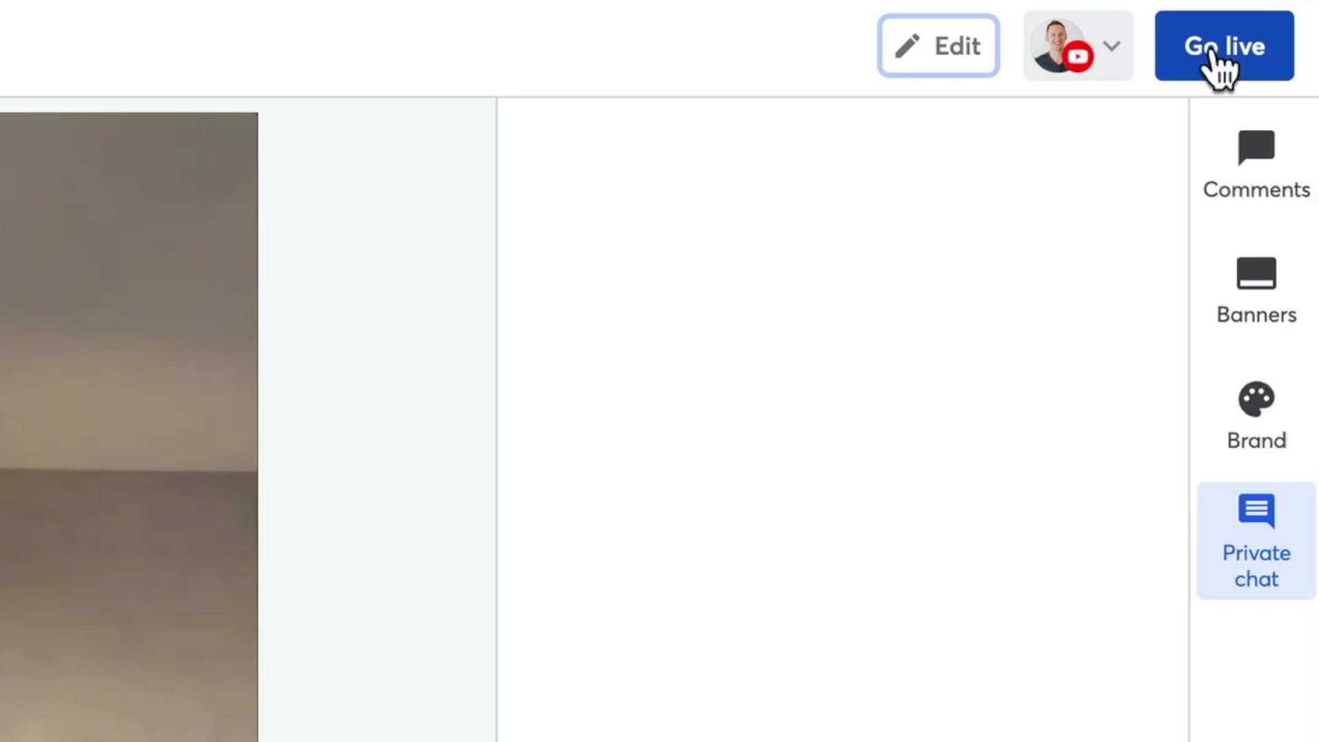
click(1212, 55)
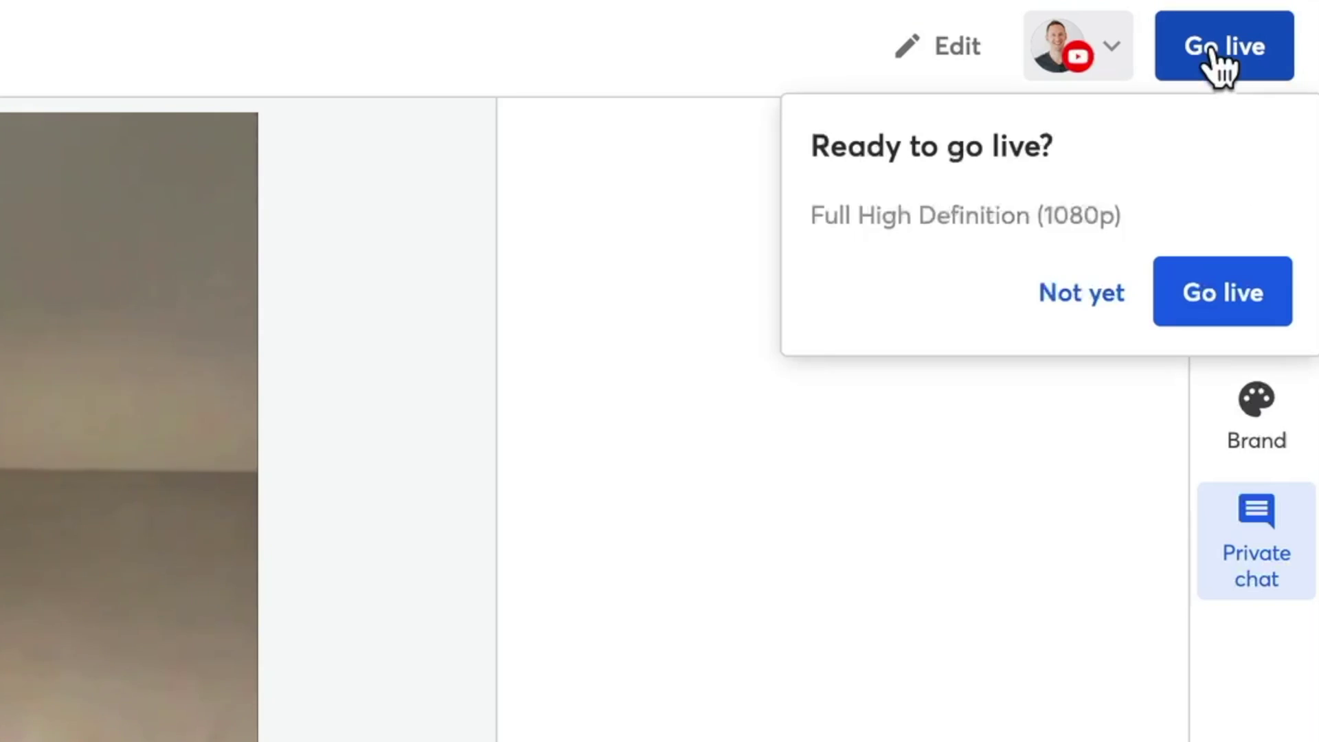
click(1236, 295)
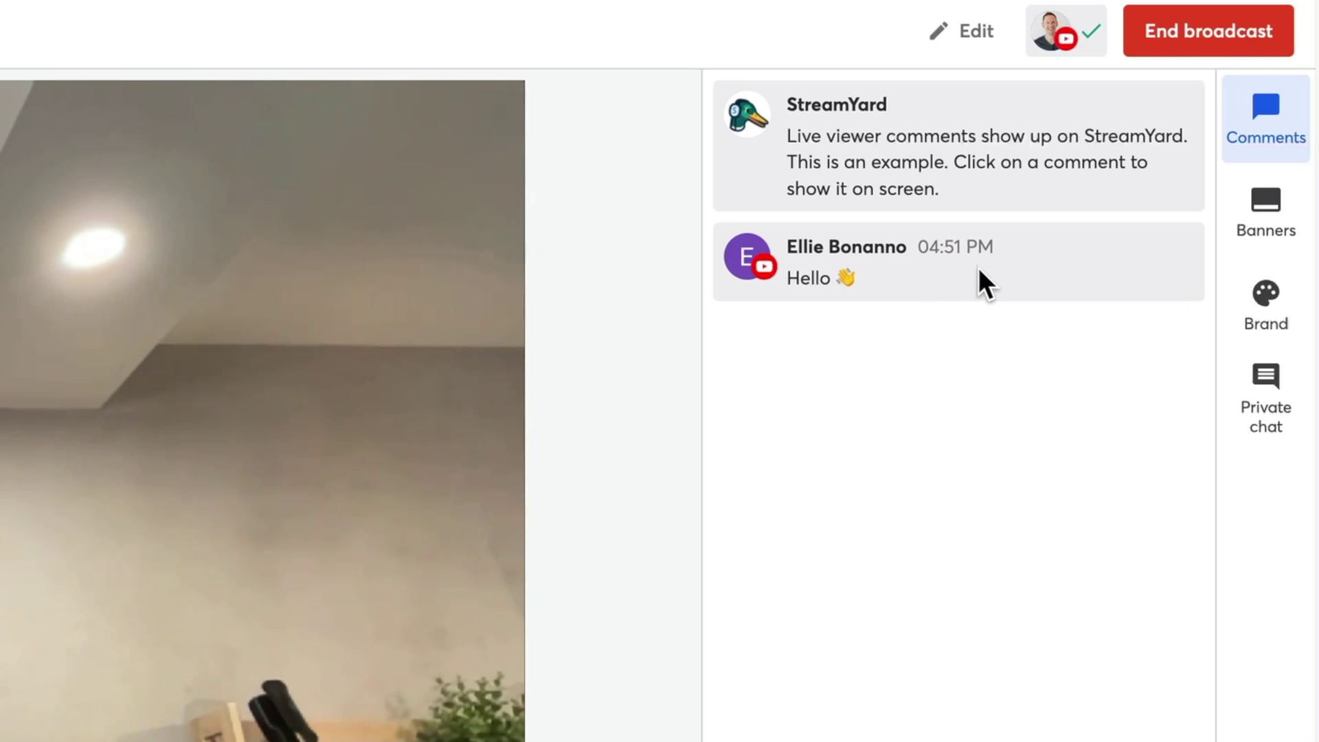
Show the viewer's "Hello" comment on the live stream and hide it again
click(952, 269)
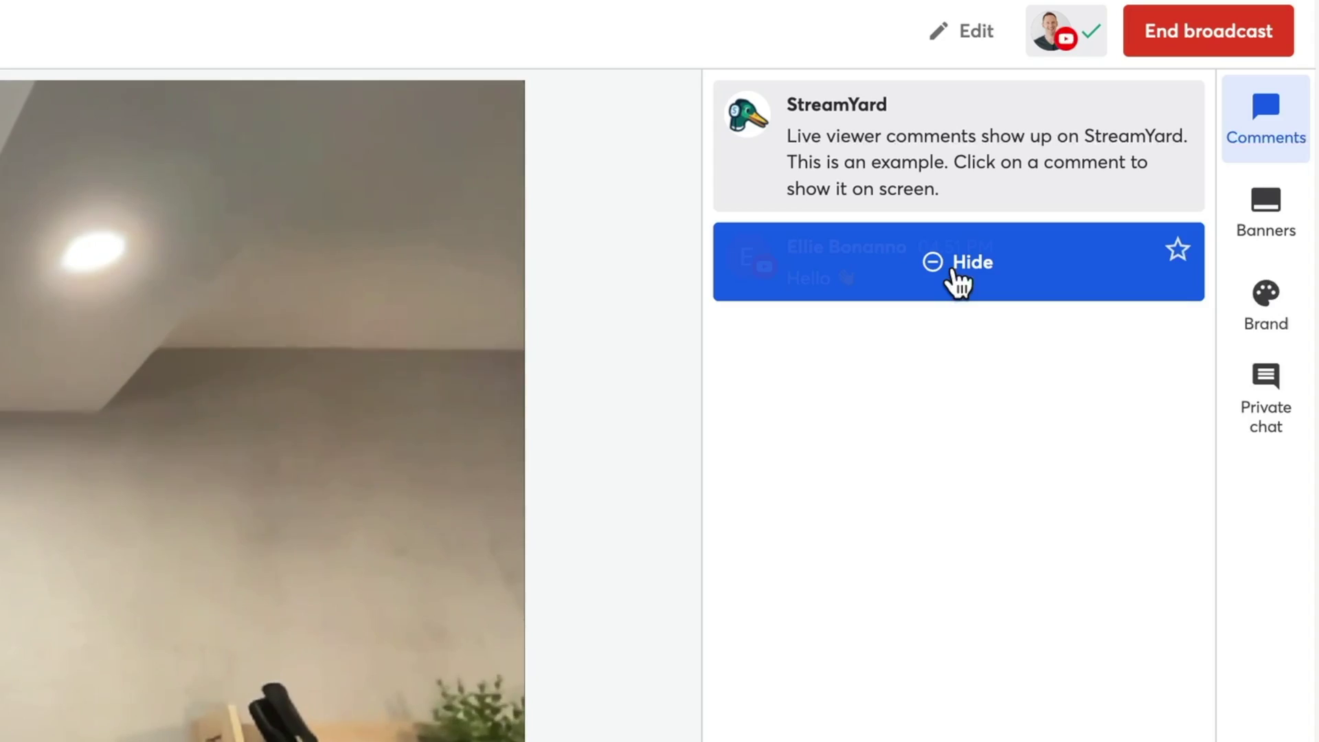
click(954, 272)
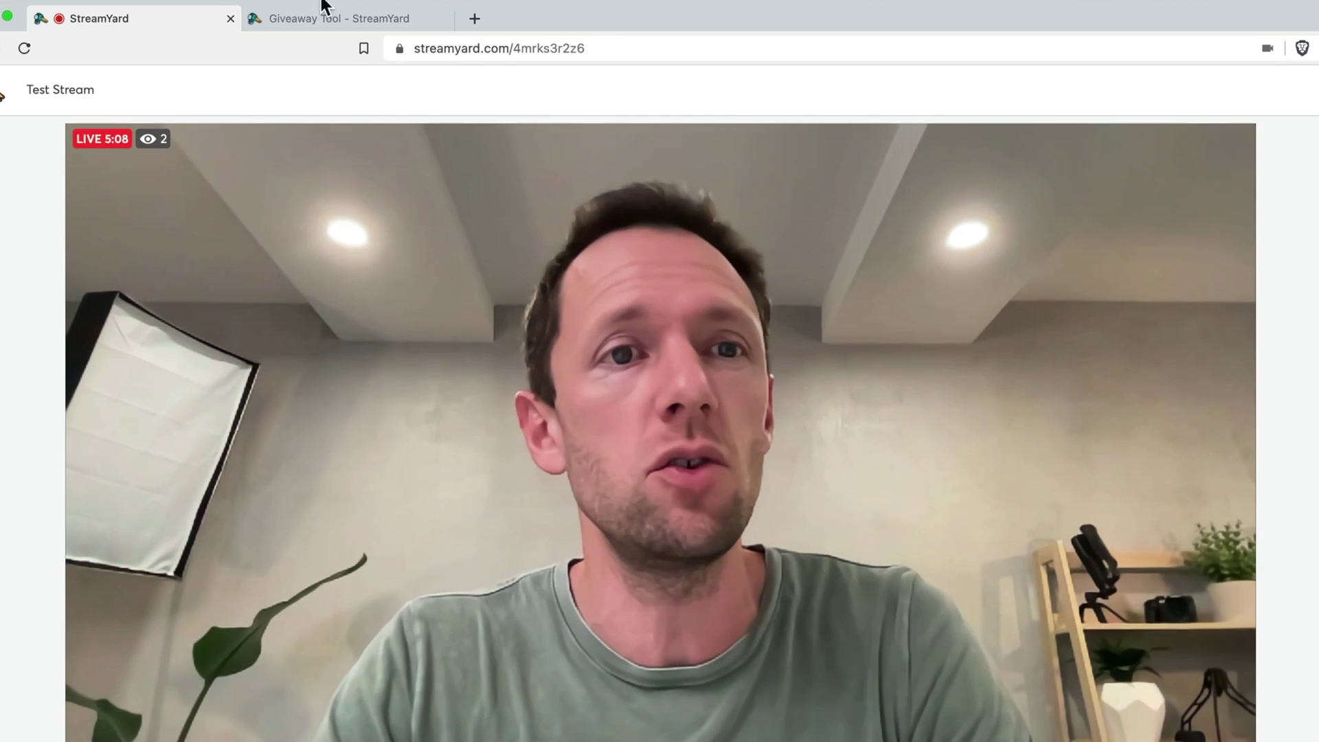
Collect giveaway comments from Test Stream [LIVE] matching #PV with the Giveaway Tool, and draw a winner
click(319, 18)
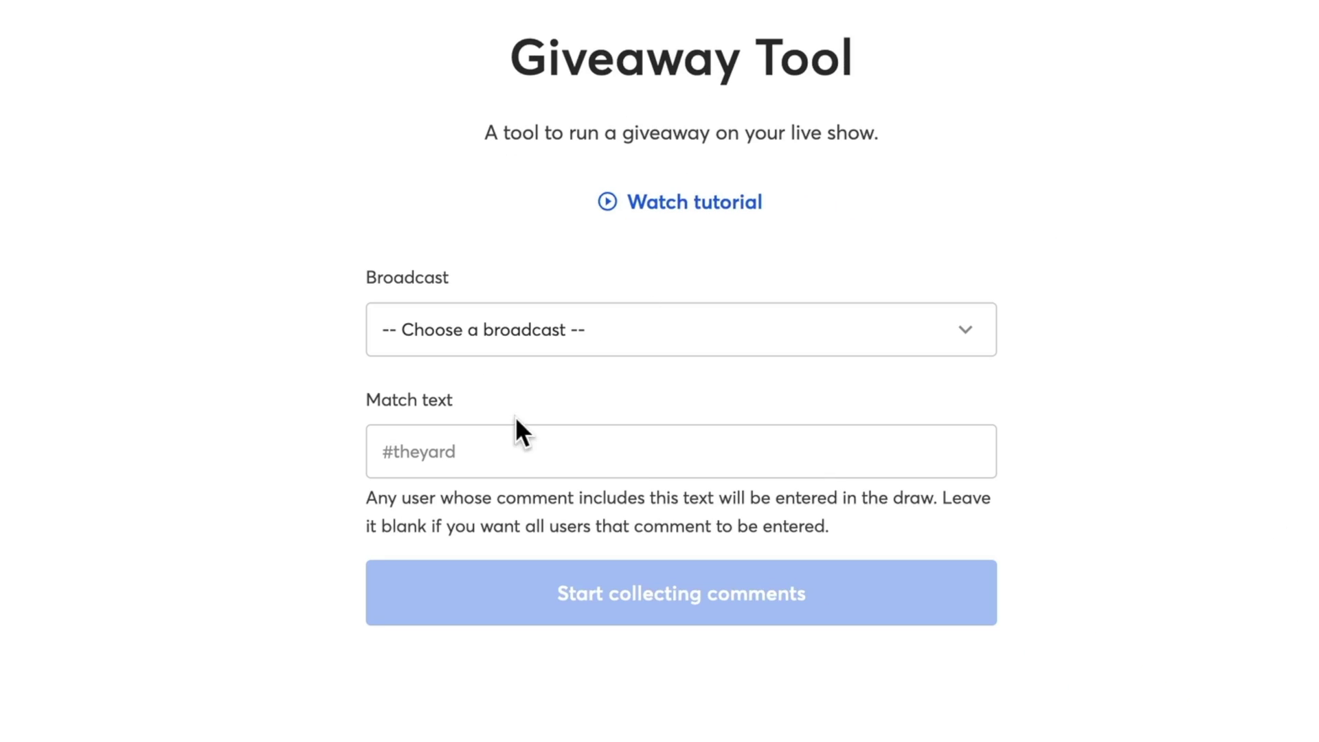
click(631, 336)
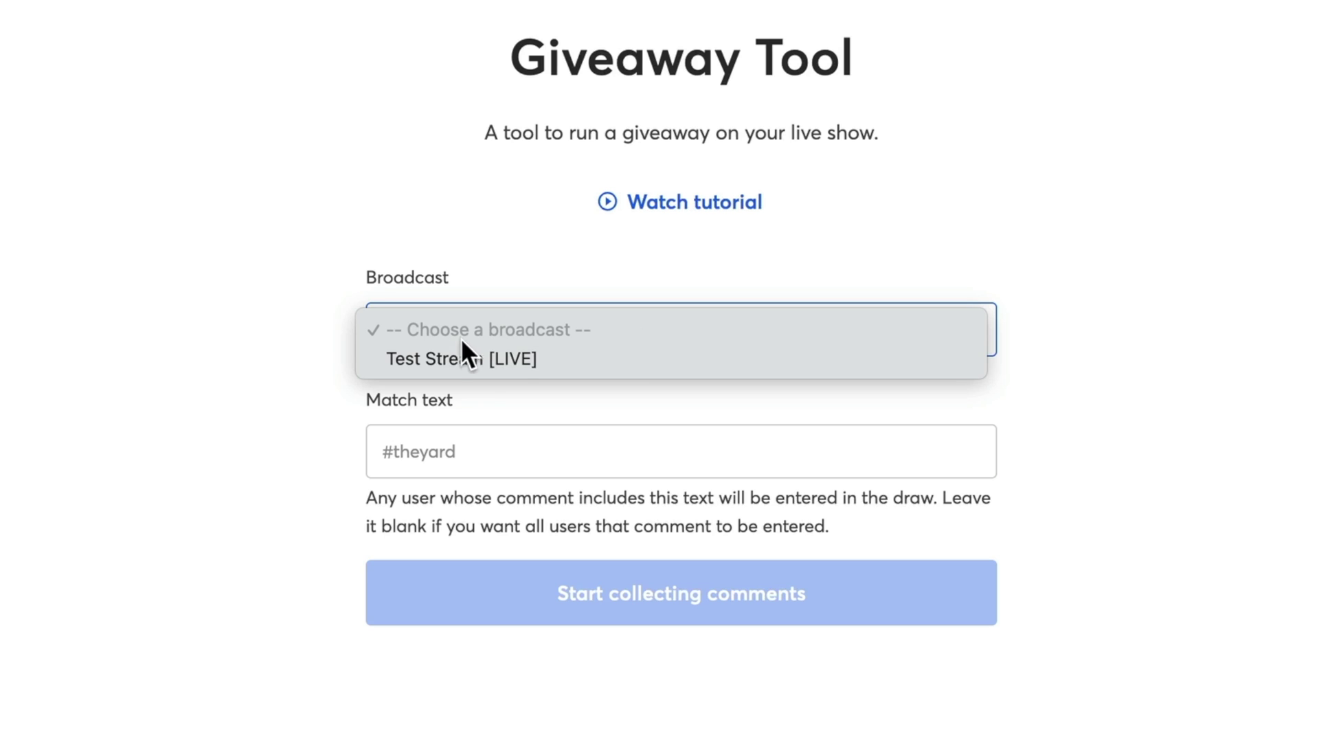
click(450, 358)
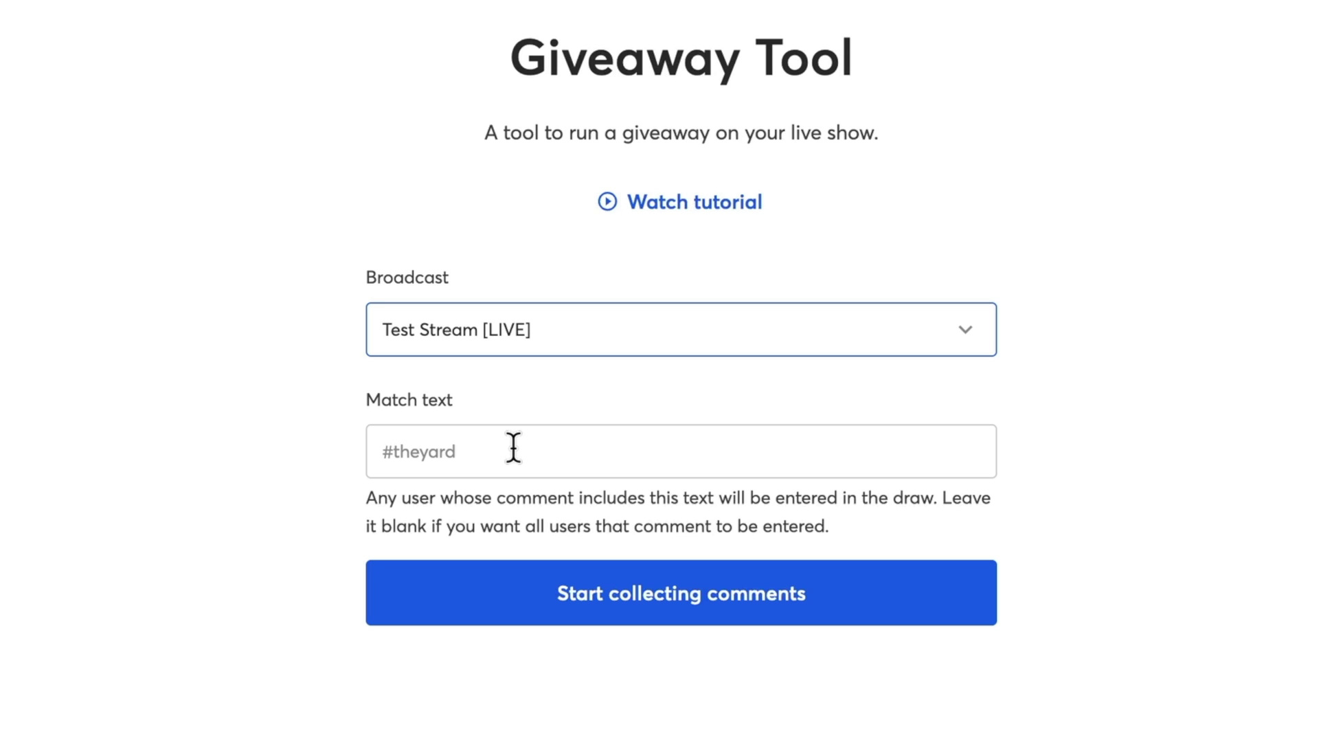
click(470, 458)
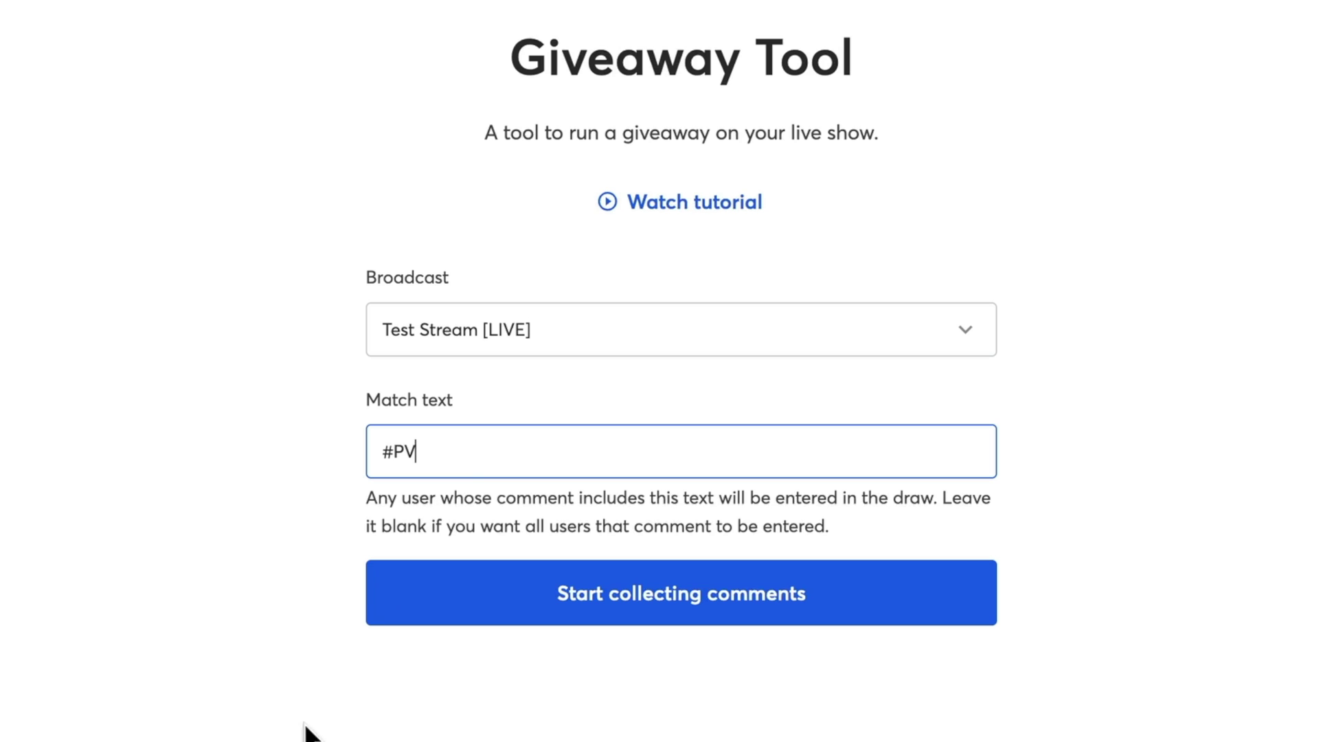
click(809, 594)
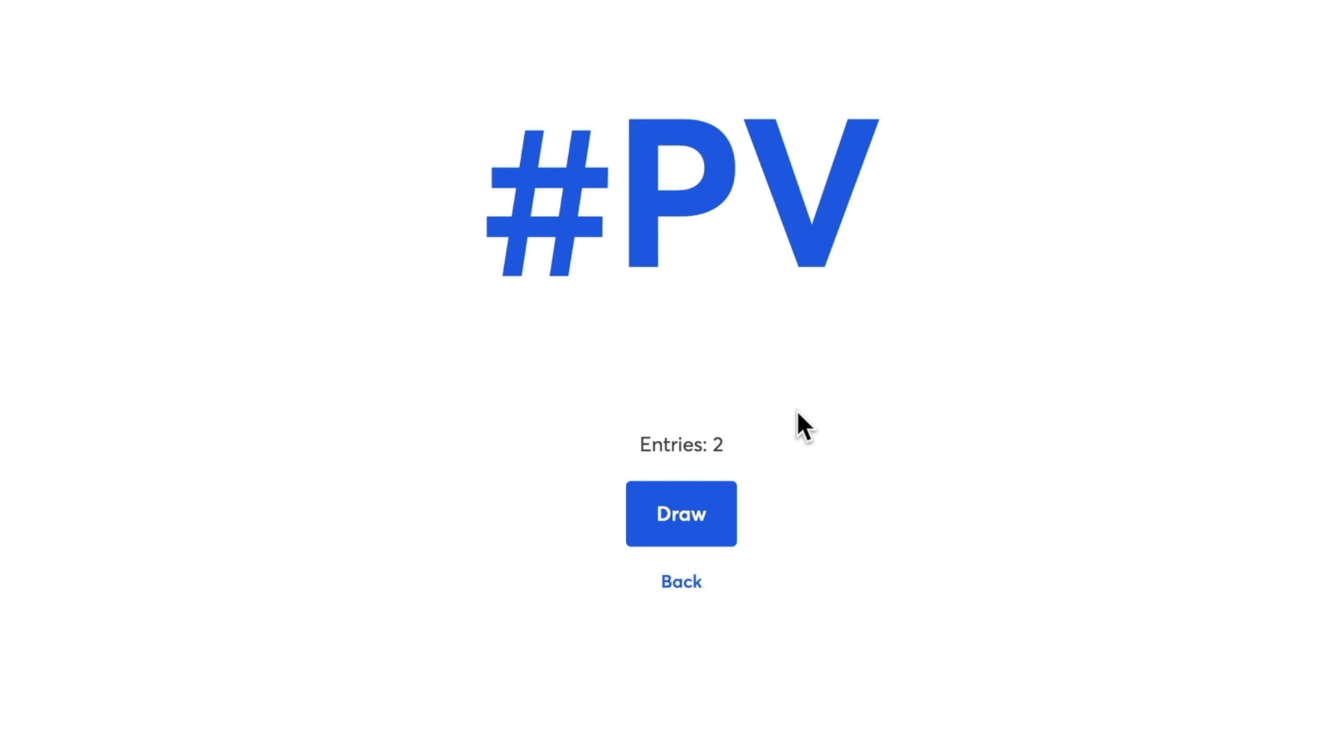
click(689, 517)
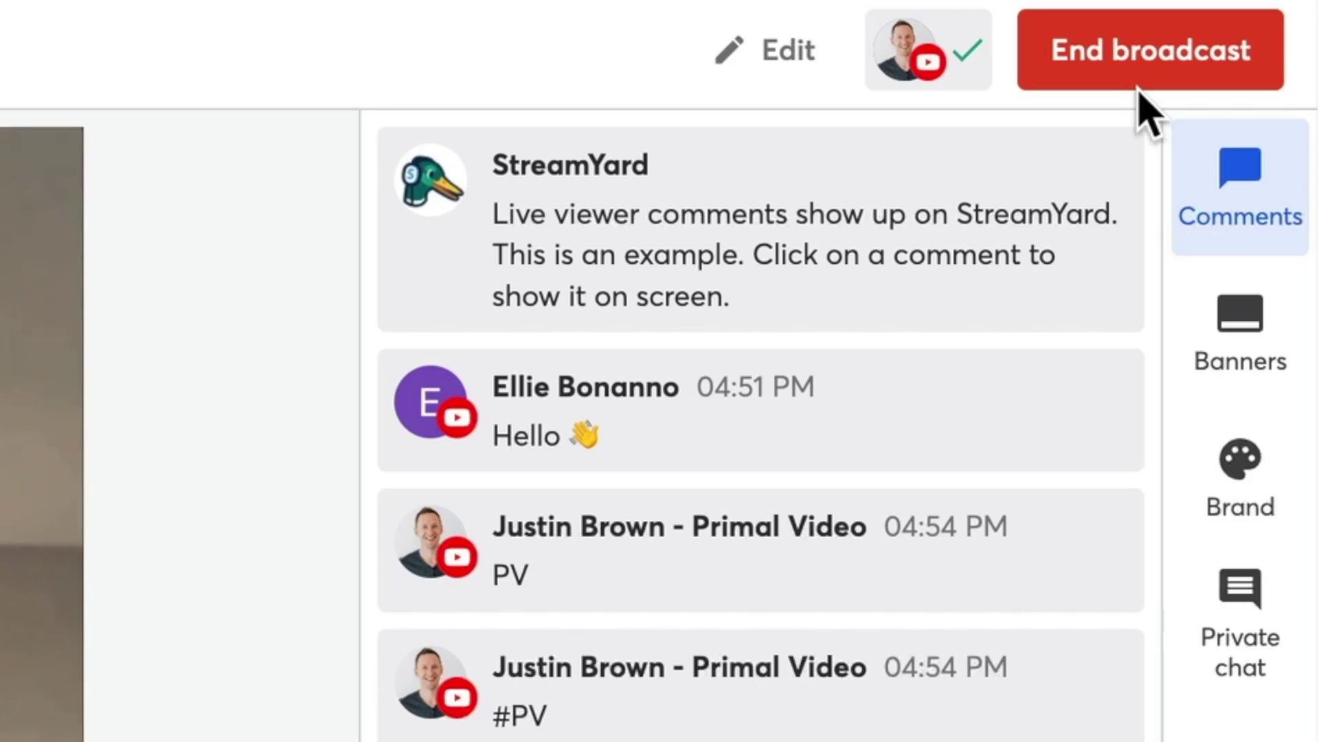
End the live broadcast and bring up the sharing and download options for its recording
click(1148, 58)
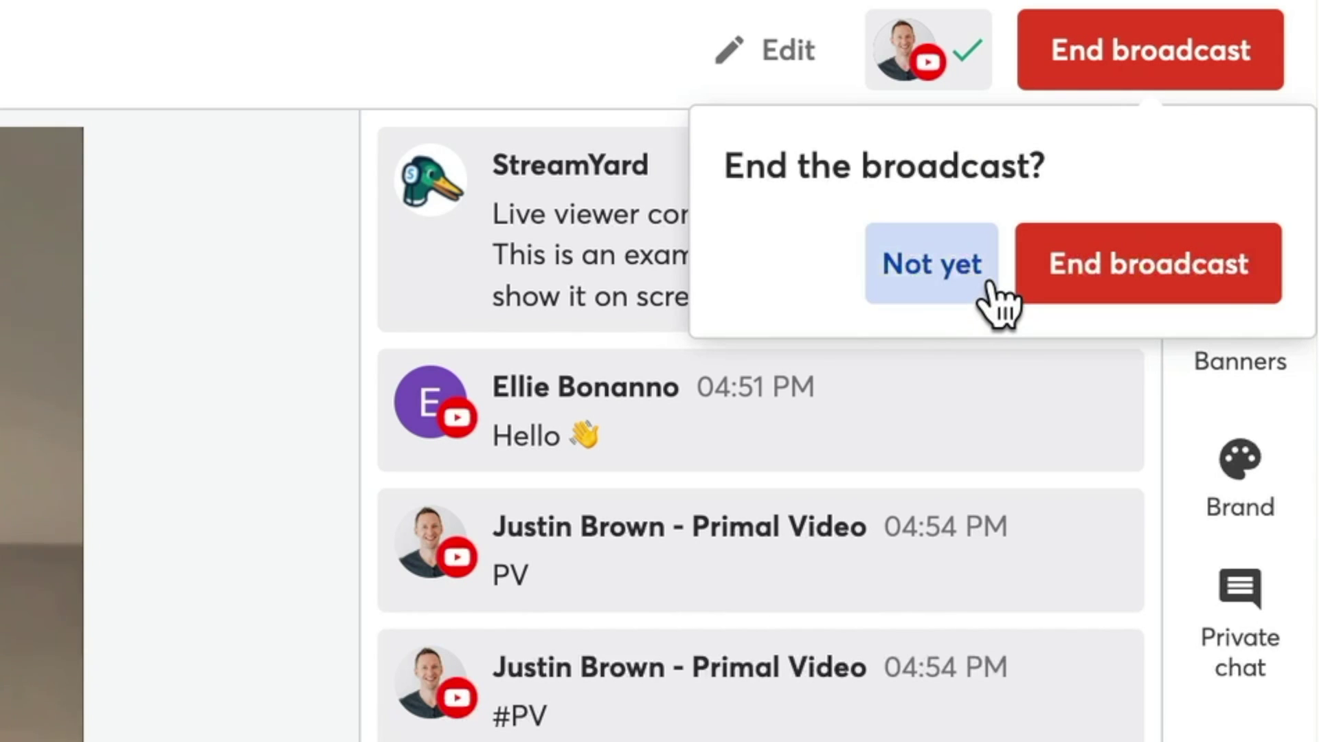
click(1089, 295)
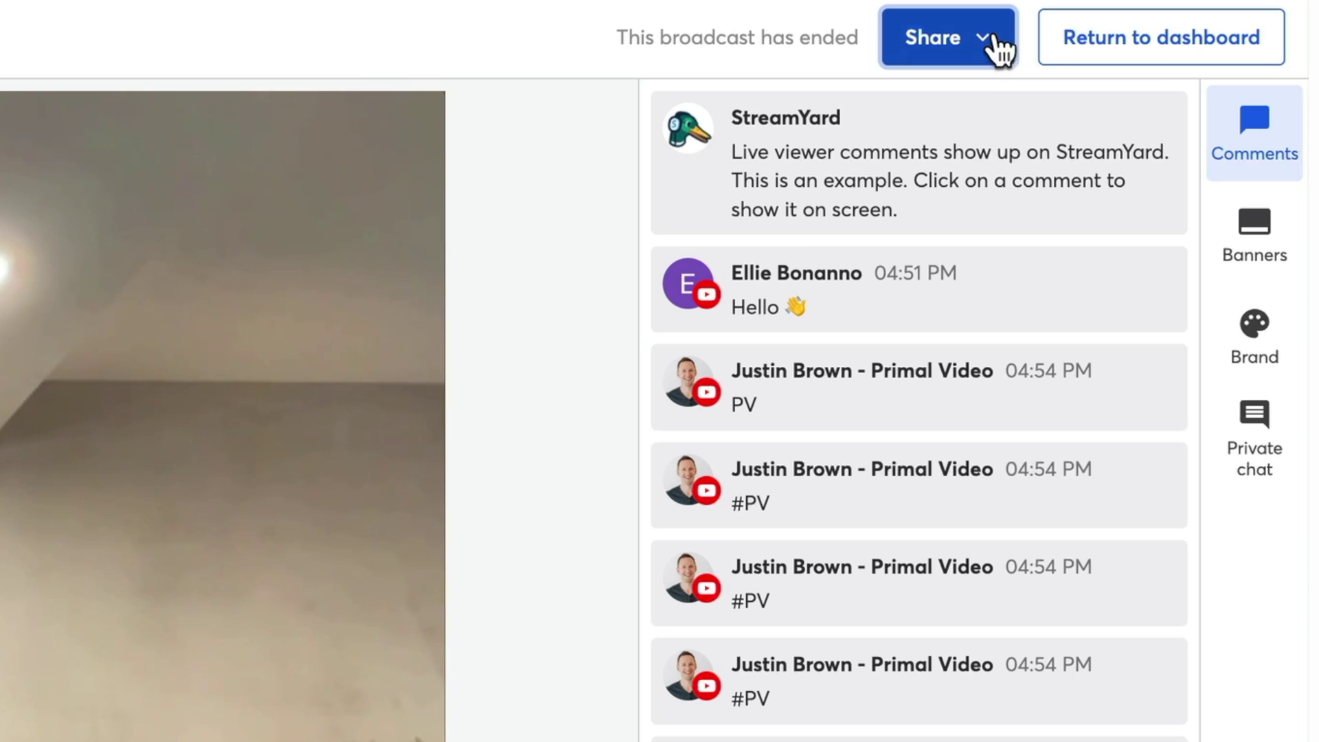
click(999, 49)
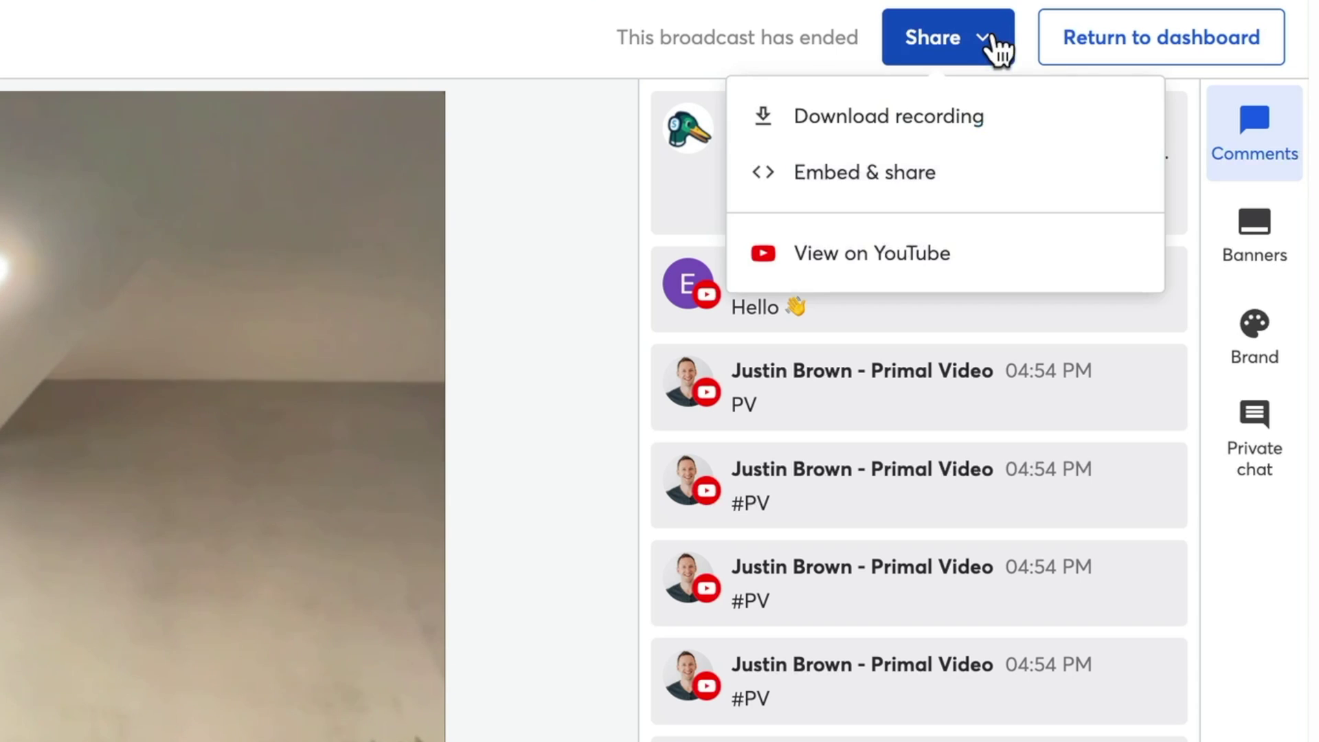